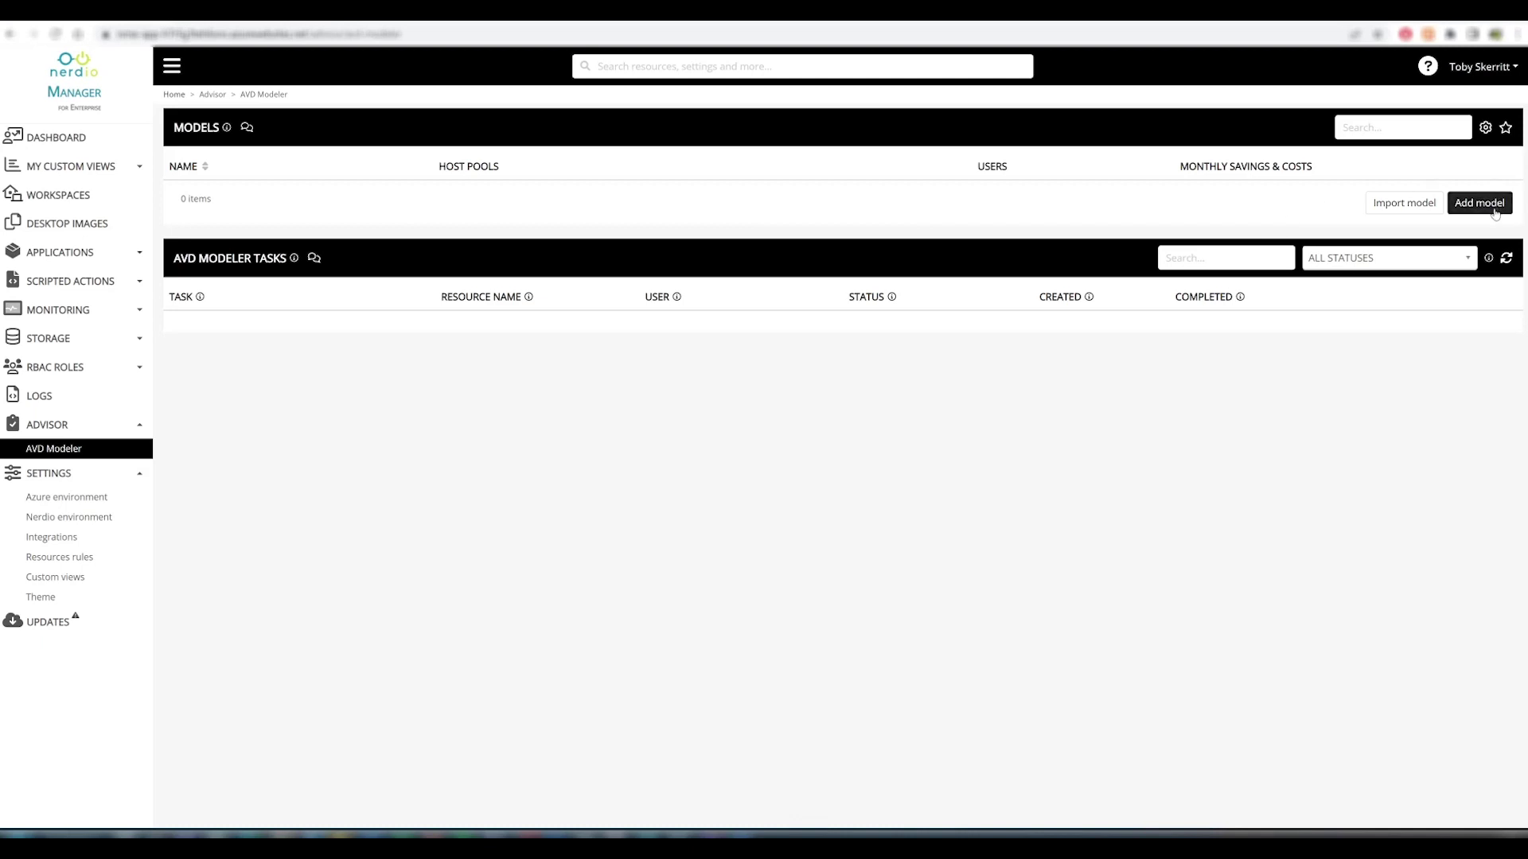
Set the enterprise agreement discount to 0% in the AVD Modeler cost settings.
click(1485, 129)
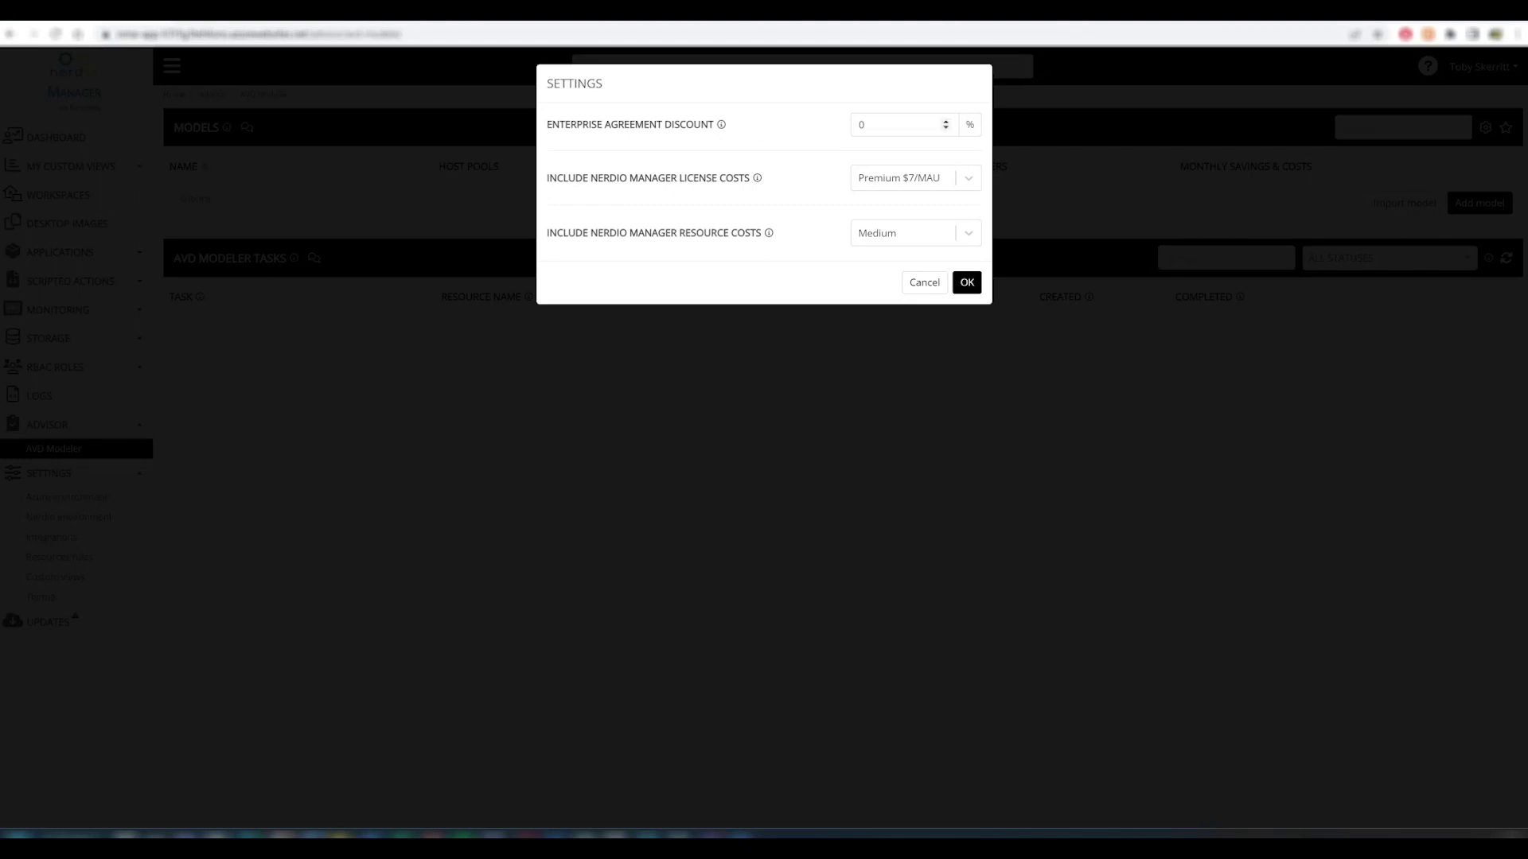
click(945, 121)
click(945, 122)
click(945, 122)
click(946, 128)
click(946, 128)
click(946, 128)
click(758, 179)
Keep Premium $7/MAU licence costs and Medium resource costs, and save the settings.
click(967, 180)
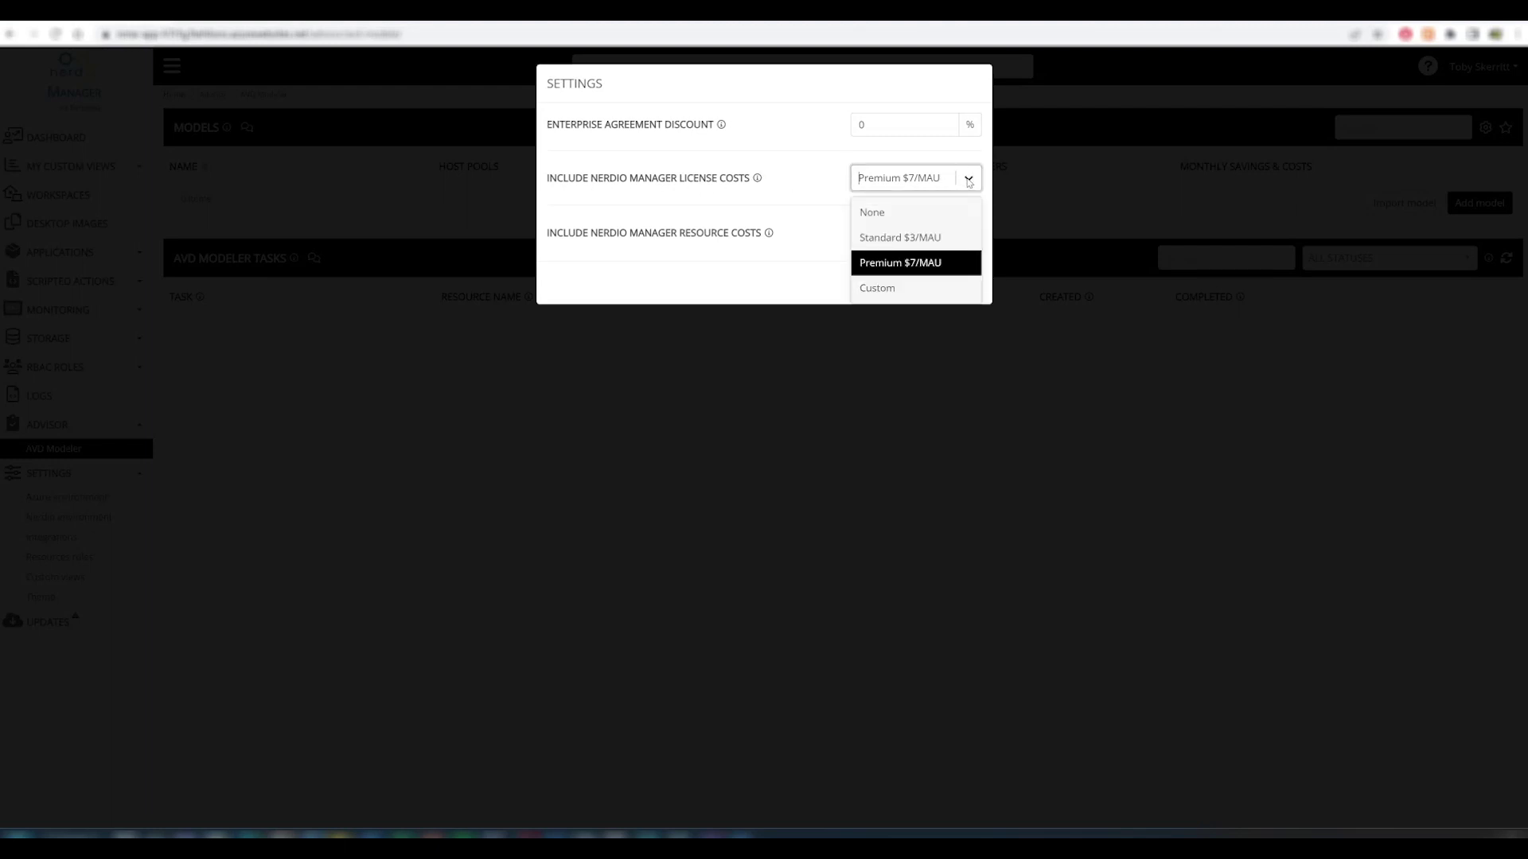
click(968, 180)
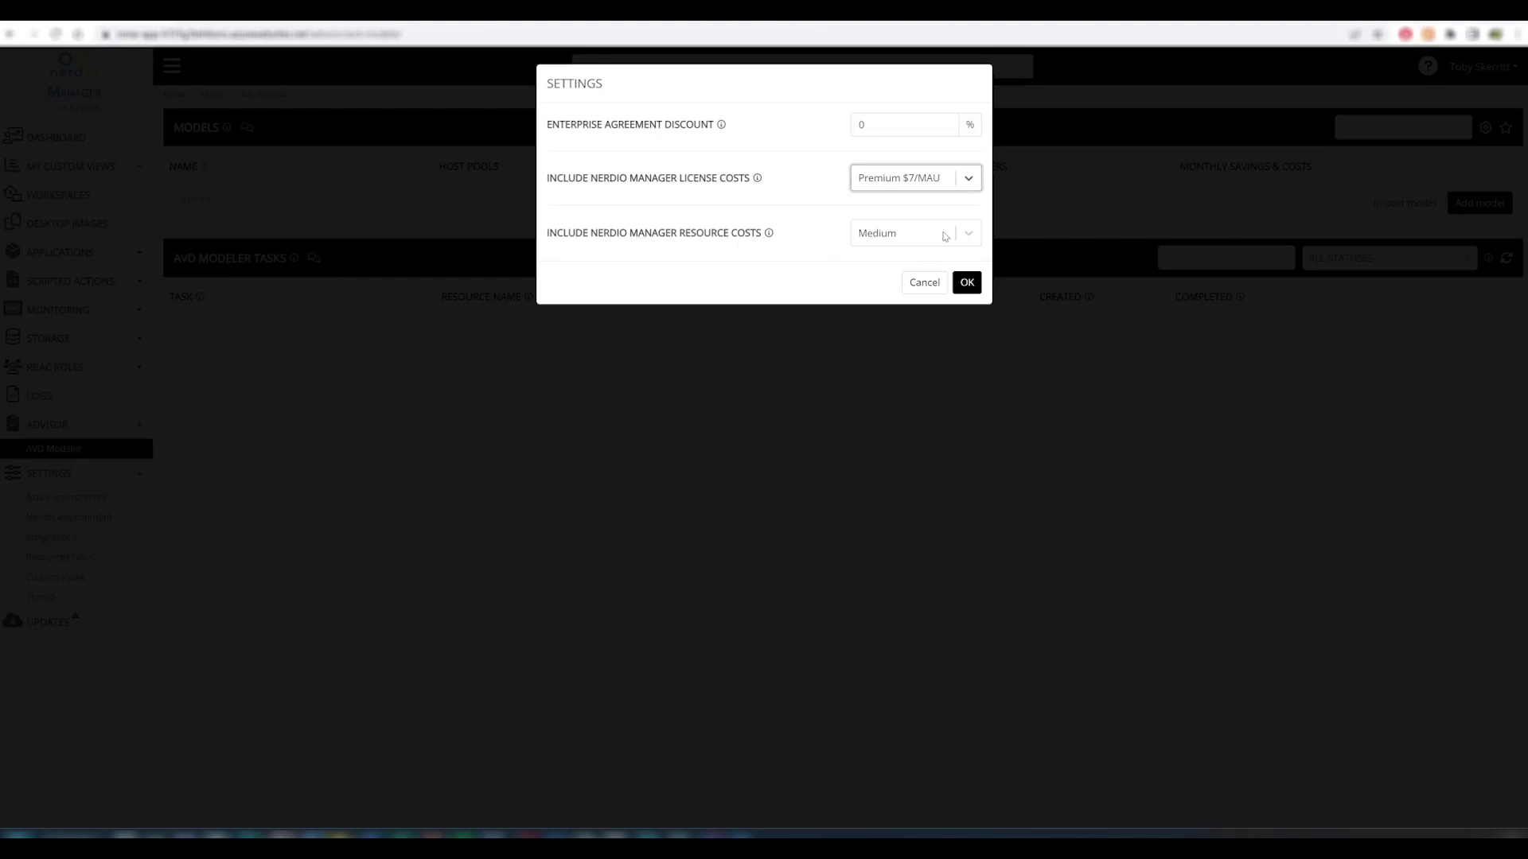
click(970, 235)
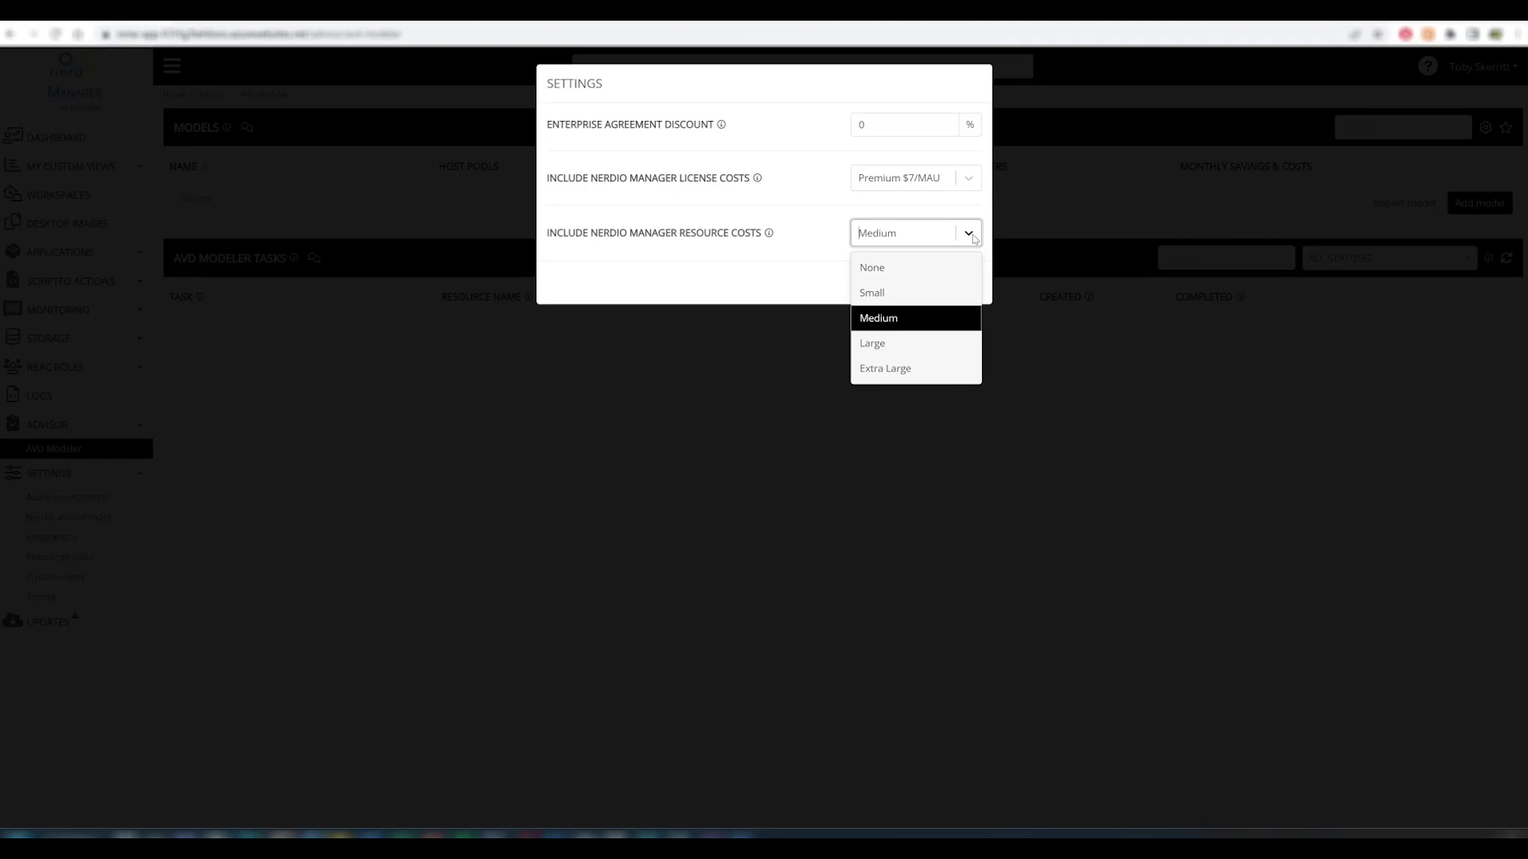
click(974, 239)
mouse_move(769, 239)
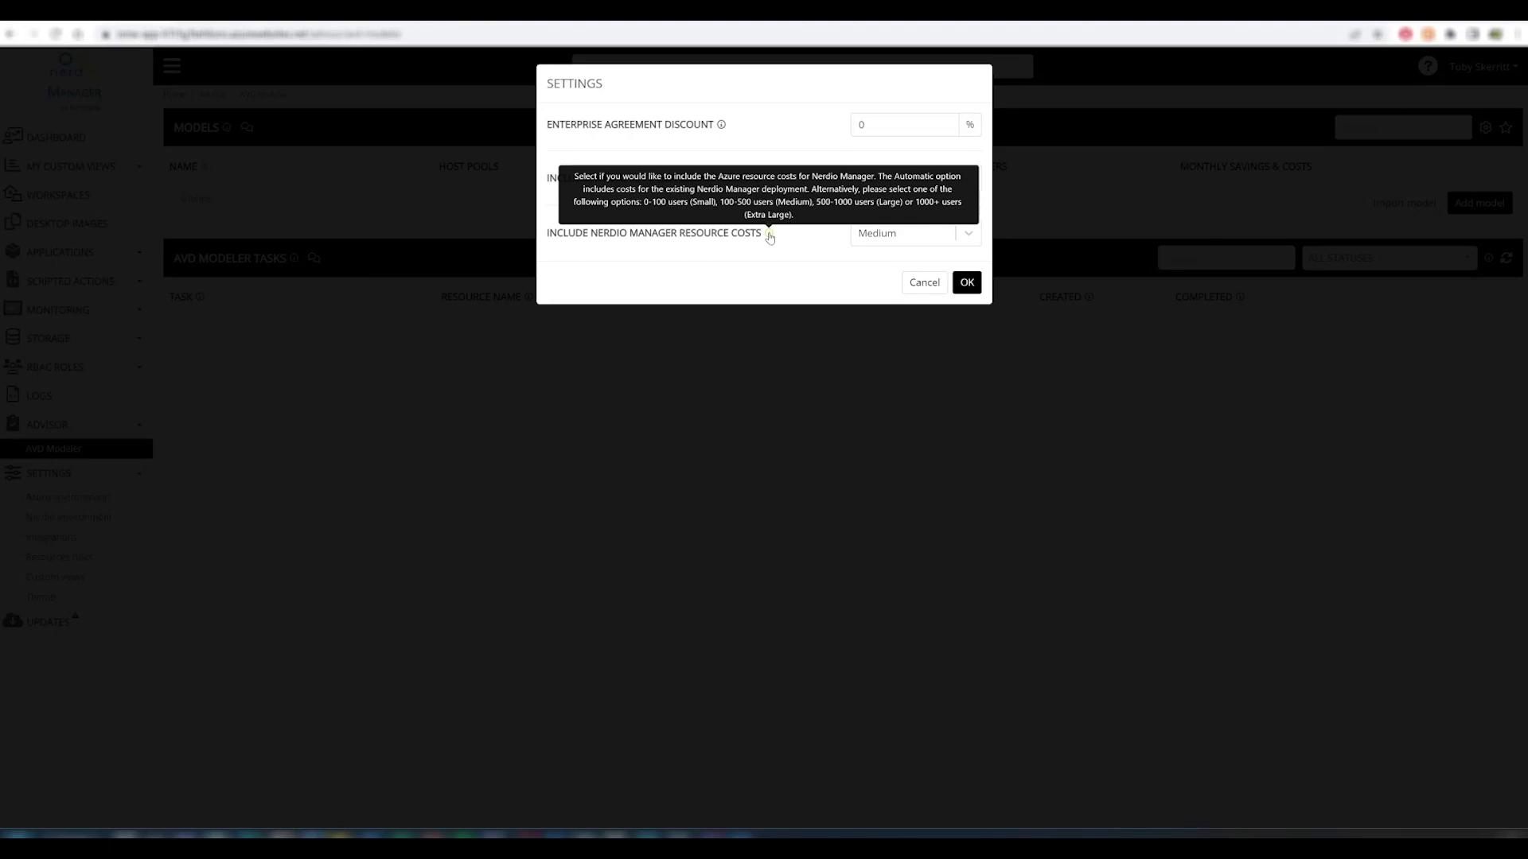
click(968, 284)
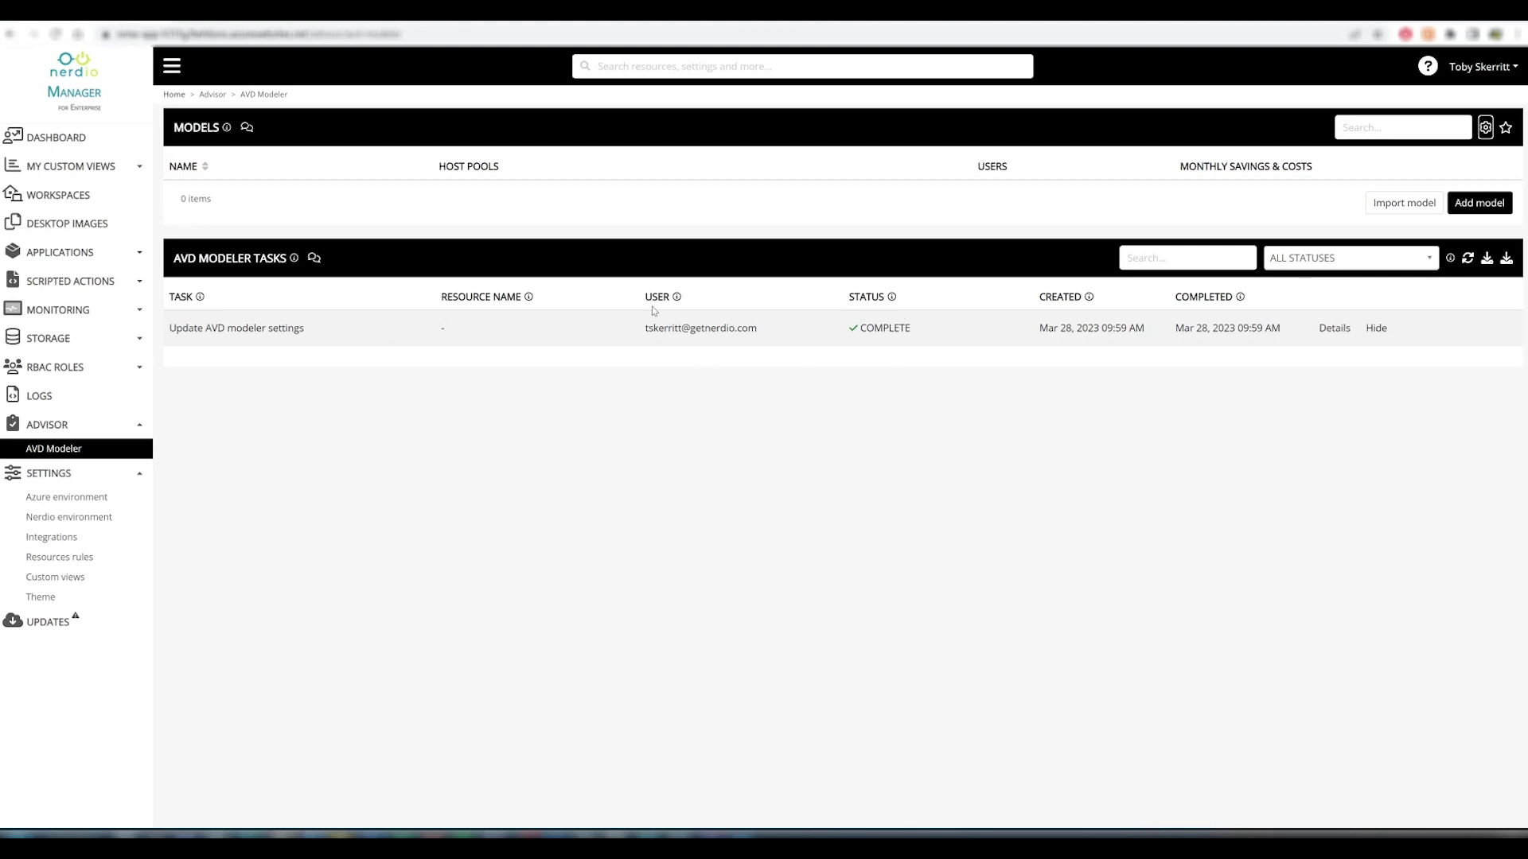
Add a new AVD model and enter 'Sales Model' as its name.
click(1481, 203)
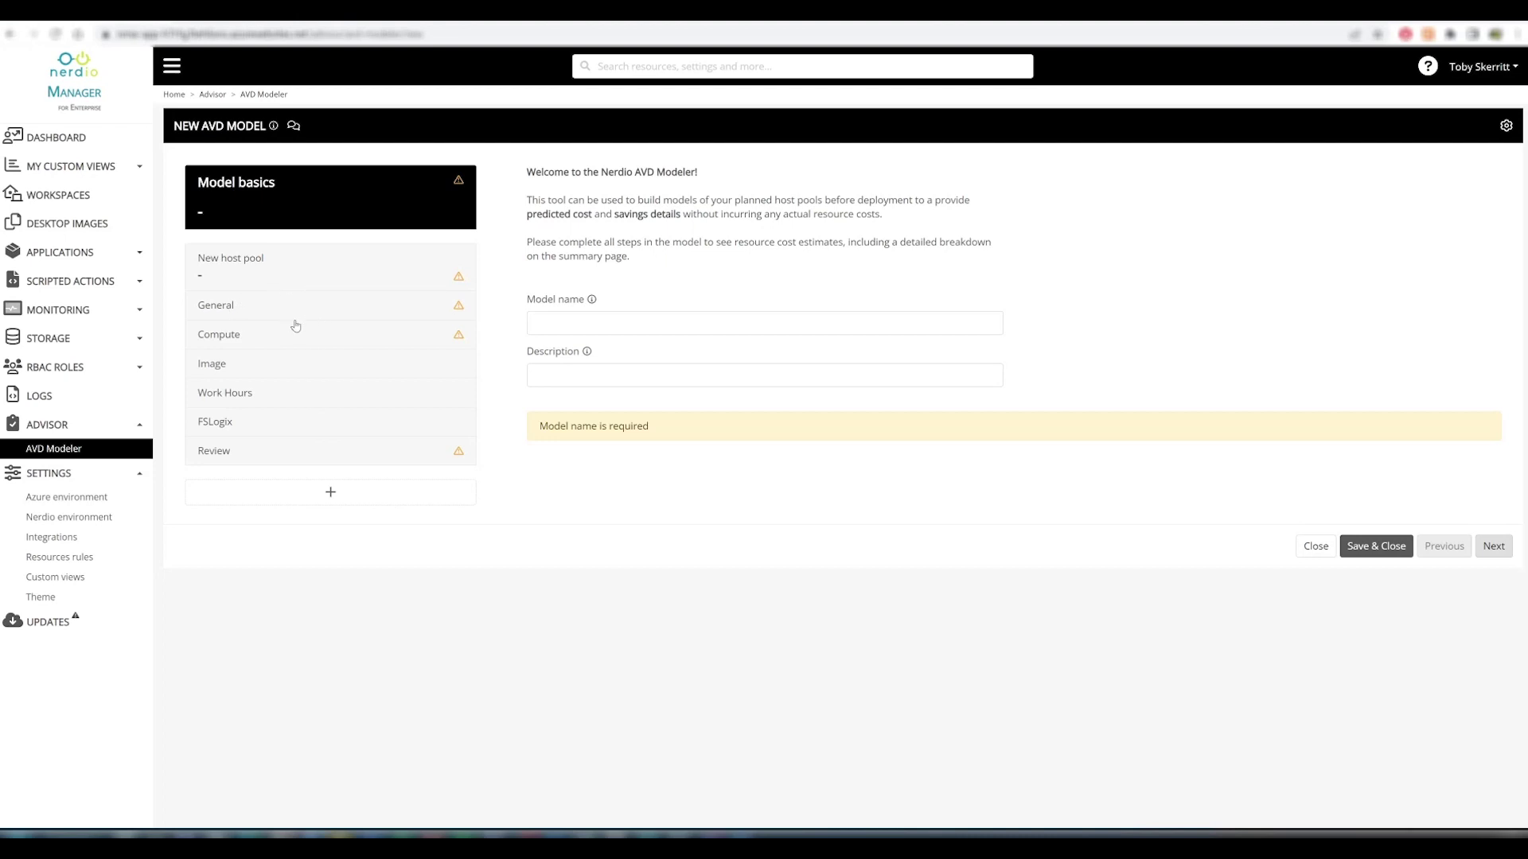
click(604, 323)
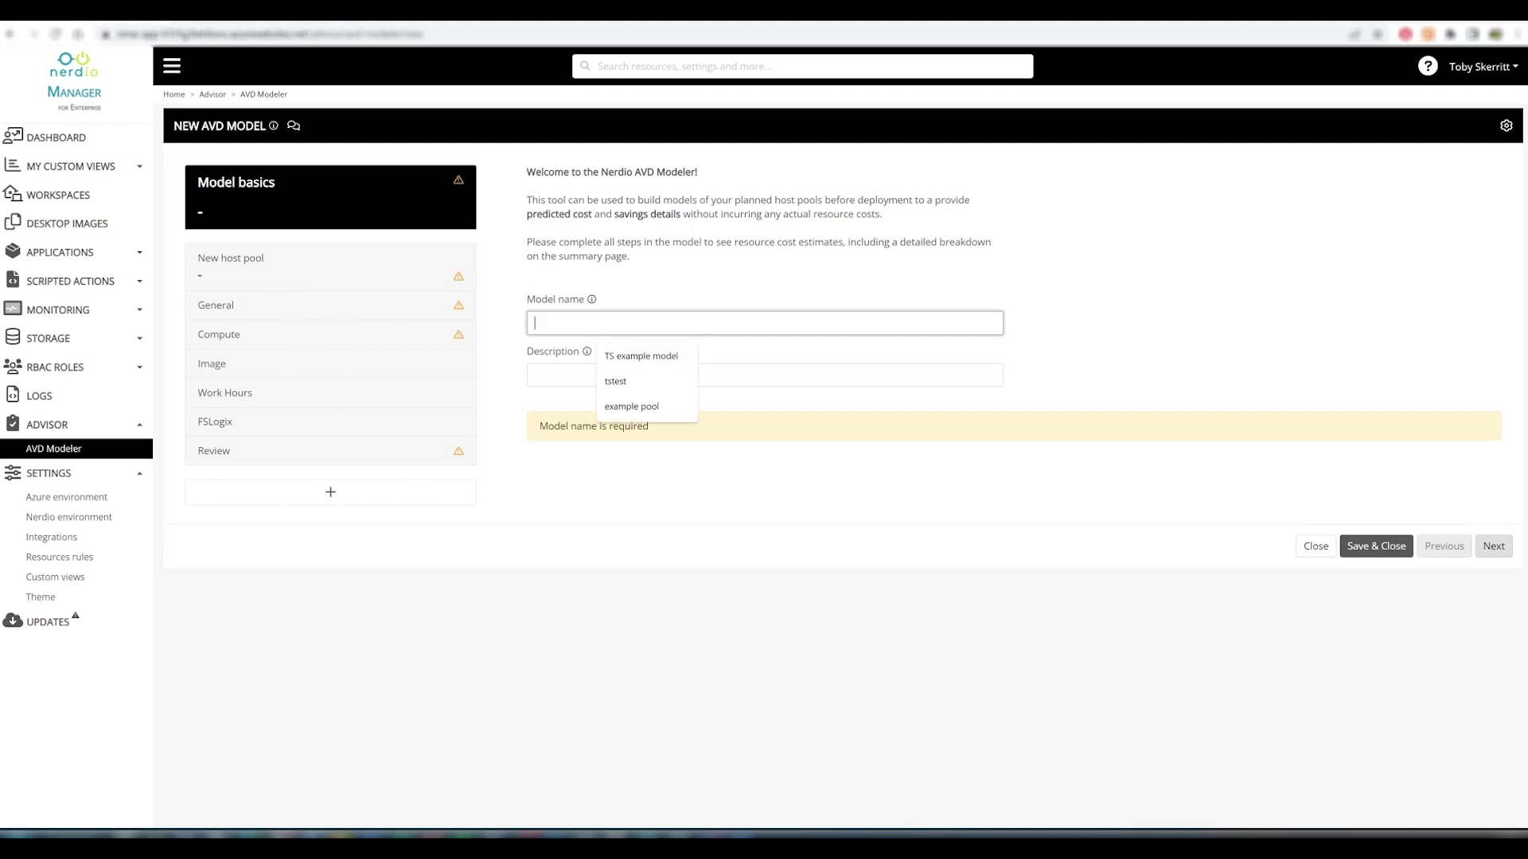
text(Sales)
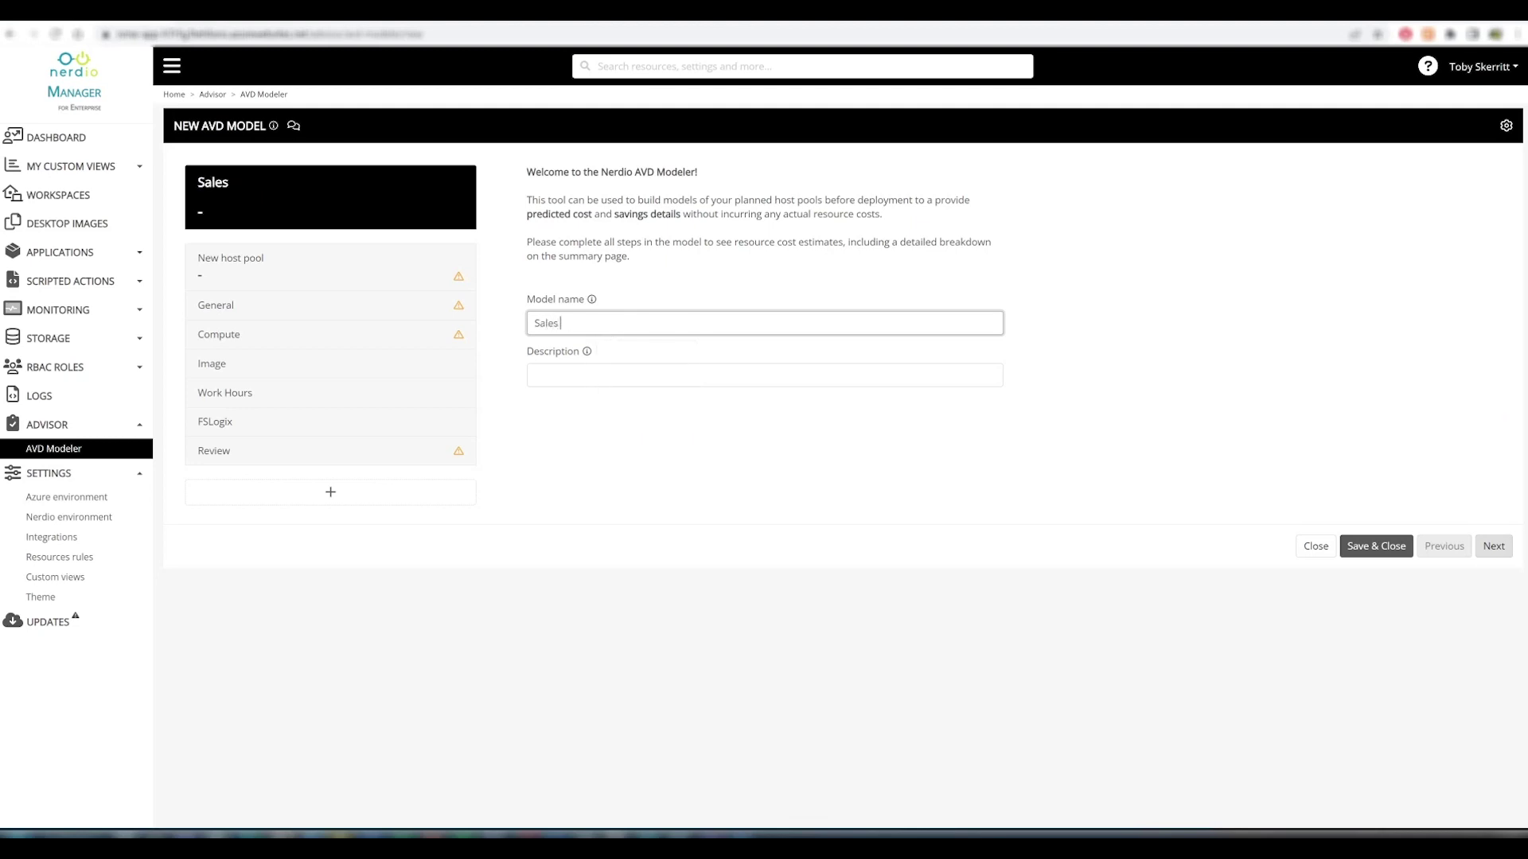
text( Model)
key(ctrl+shift+Left)
key(ctrl+shift+Left)
click(587, 374)
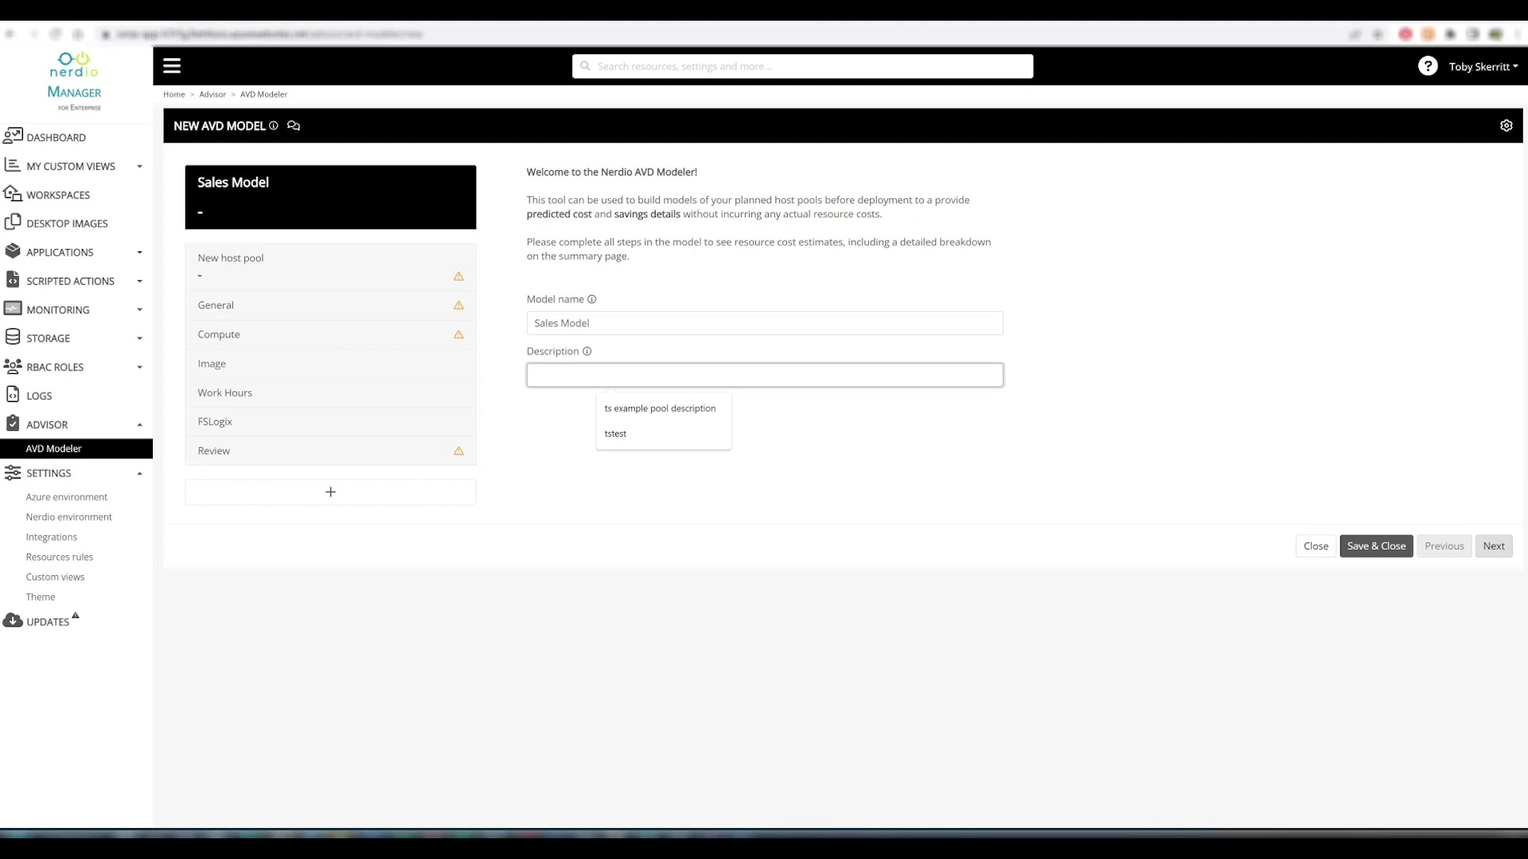
Name the host pool 'Sales pool dedicated' with single-user personal desktops and view the desktop experience help.
click(1493, 546)
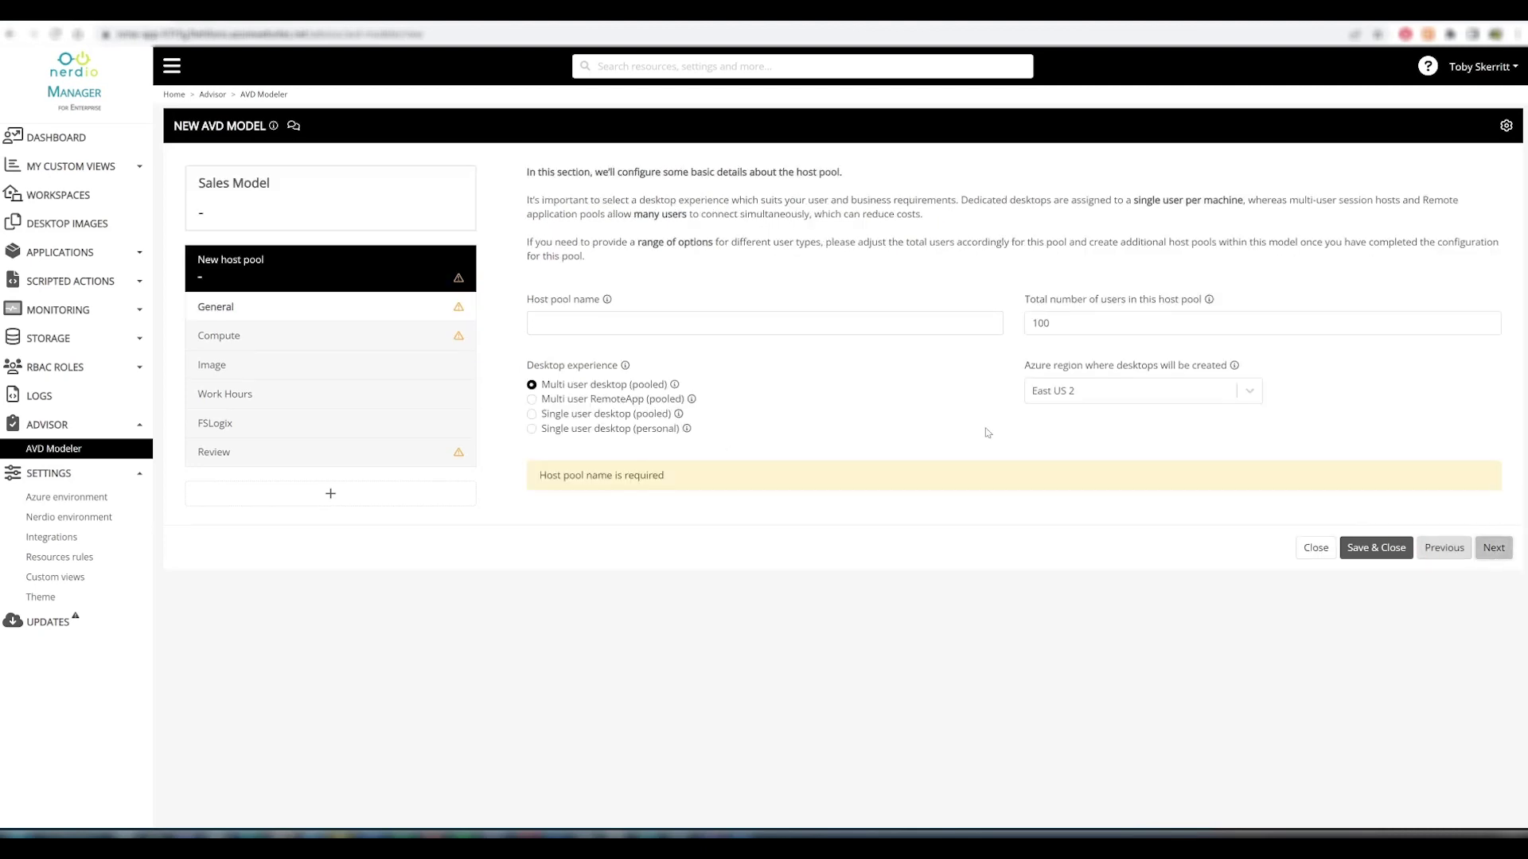
click(597, 322)
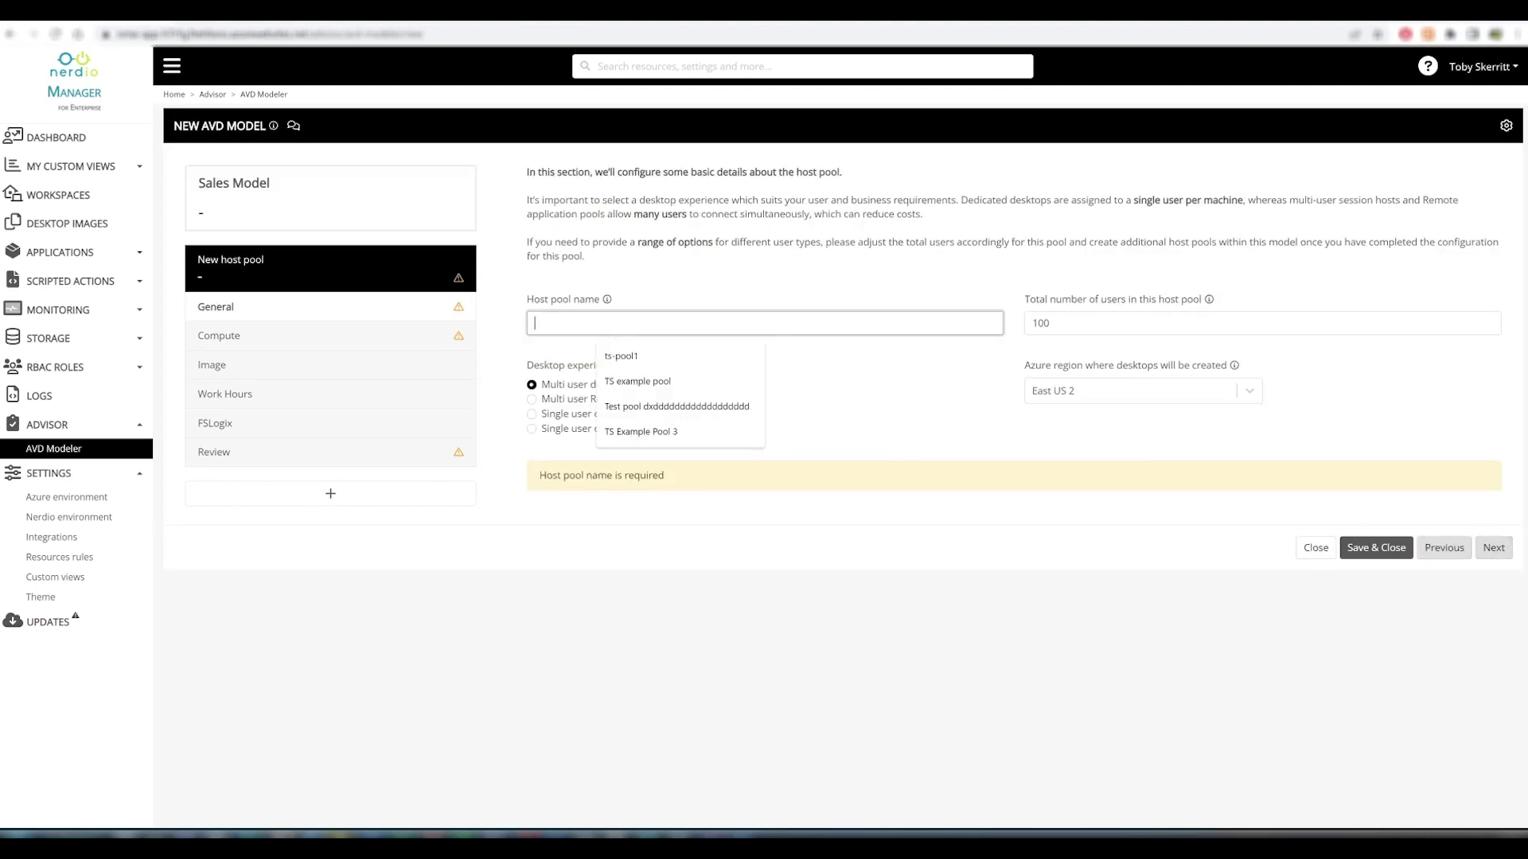
text(Sales po)
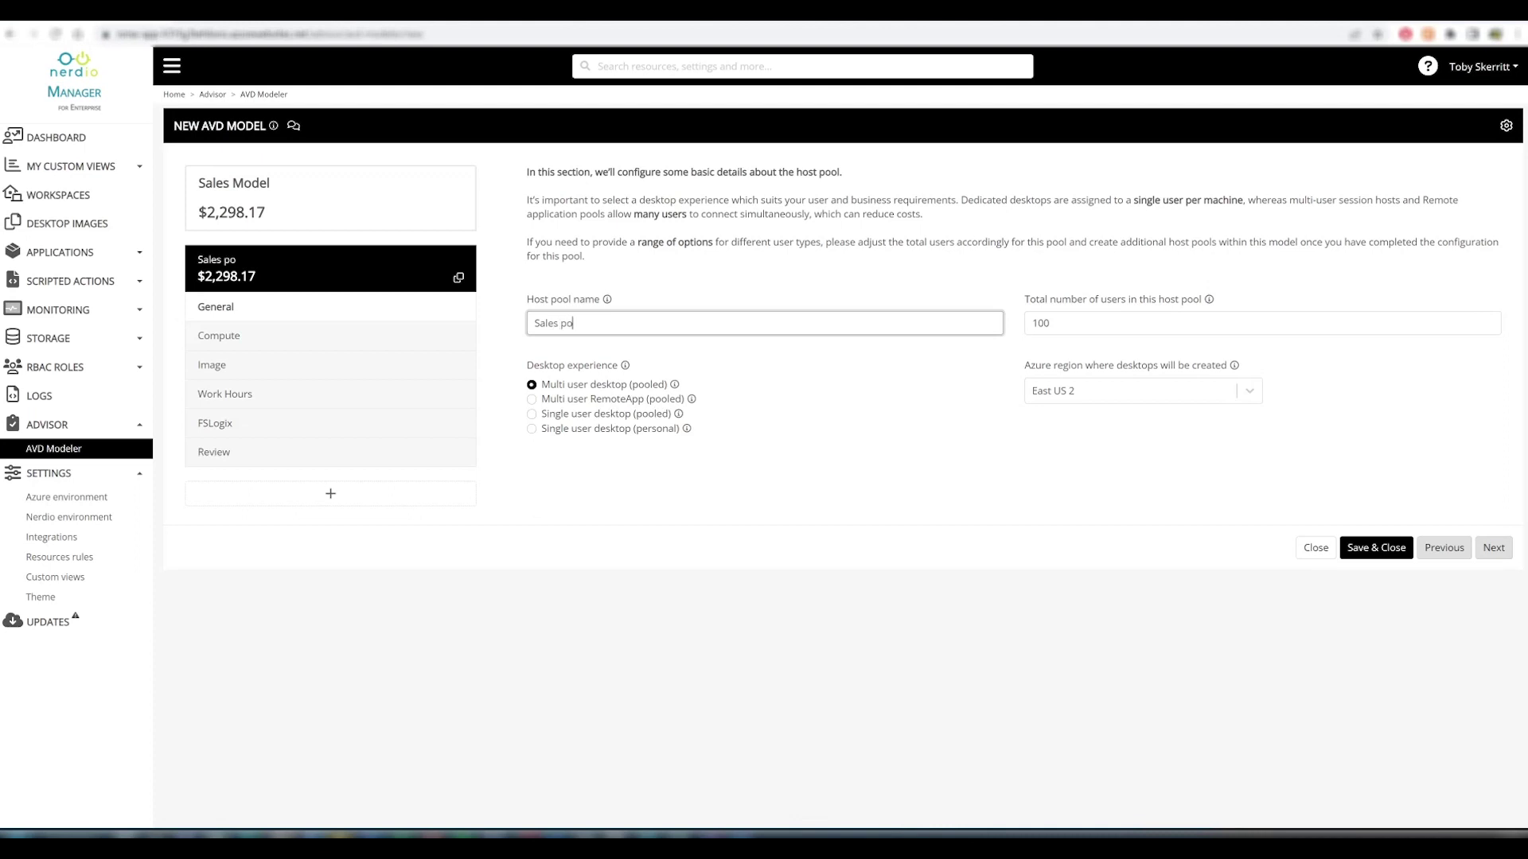
text(ol dedicated)
click(534, 431)
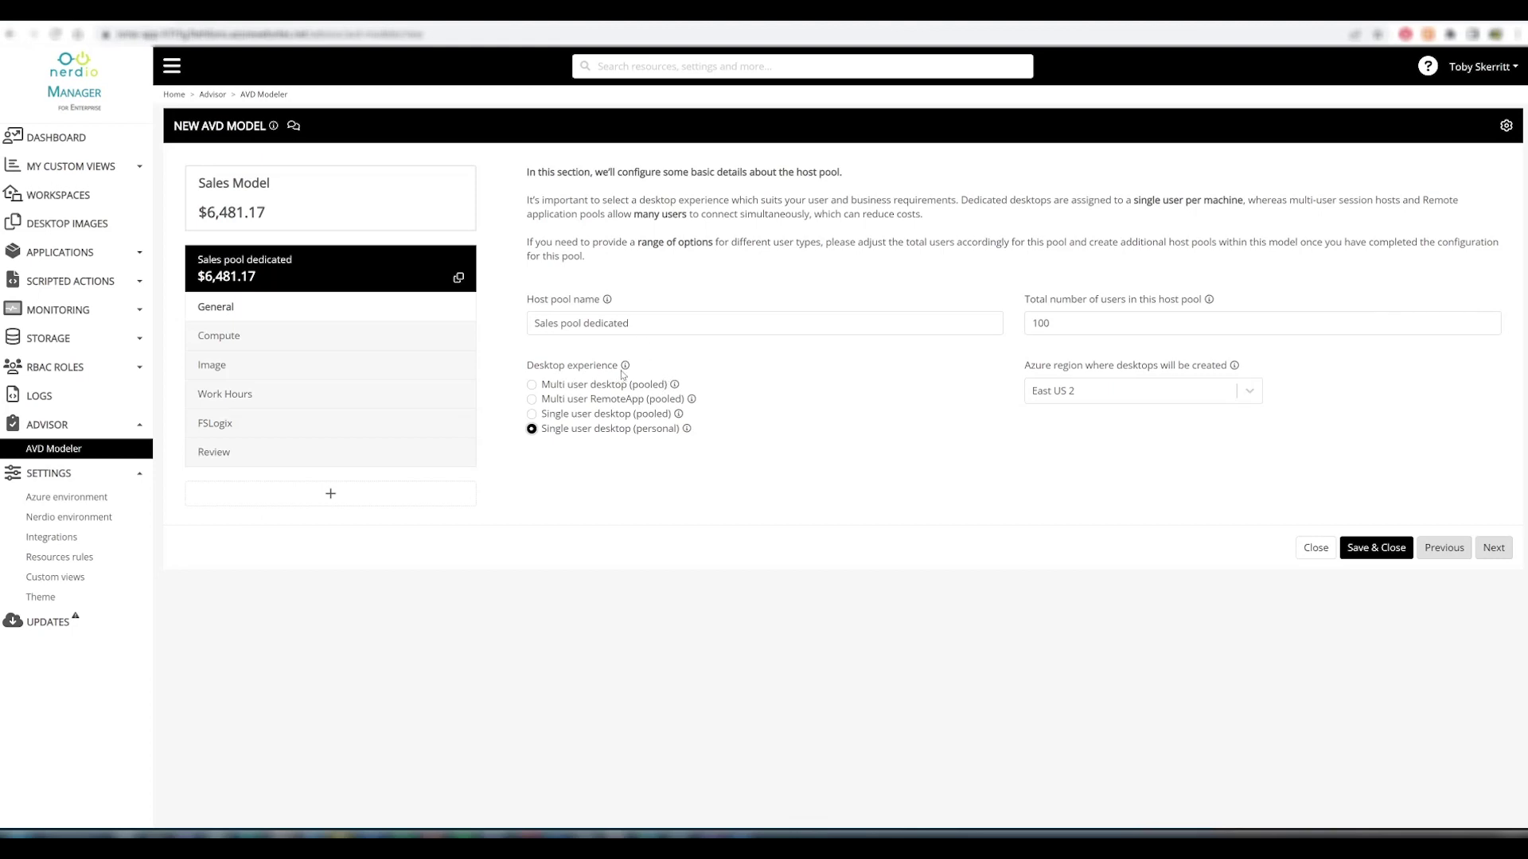
mouse_move(625, 367)
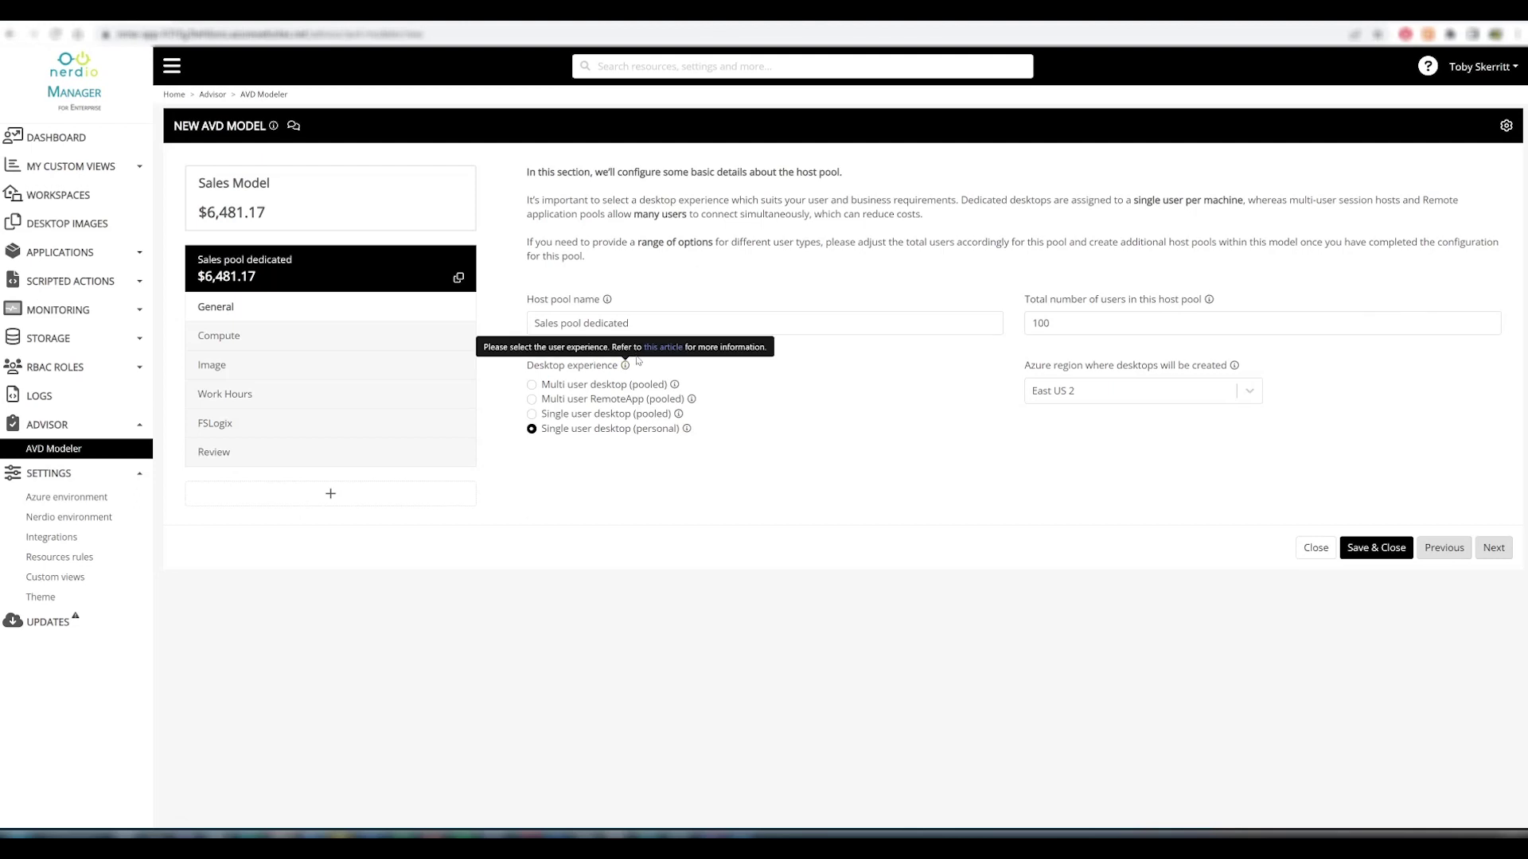
click(664, 348)
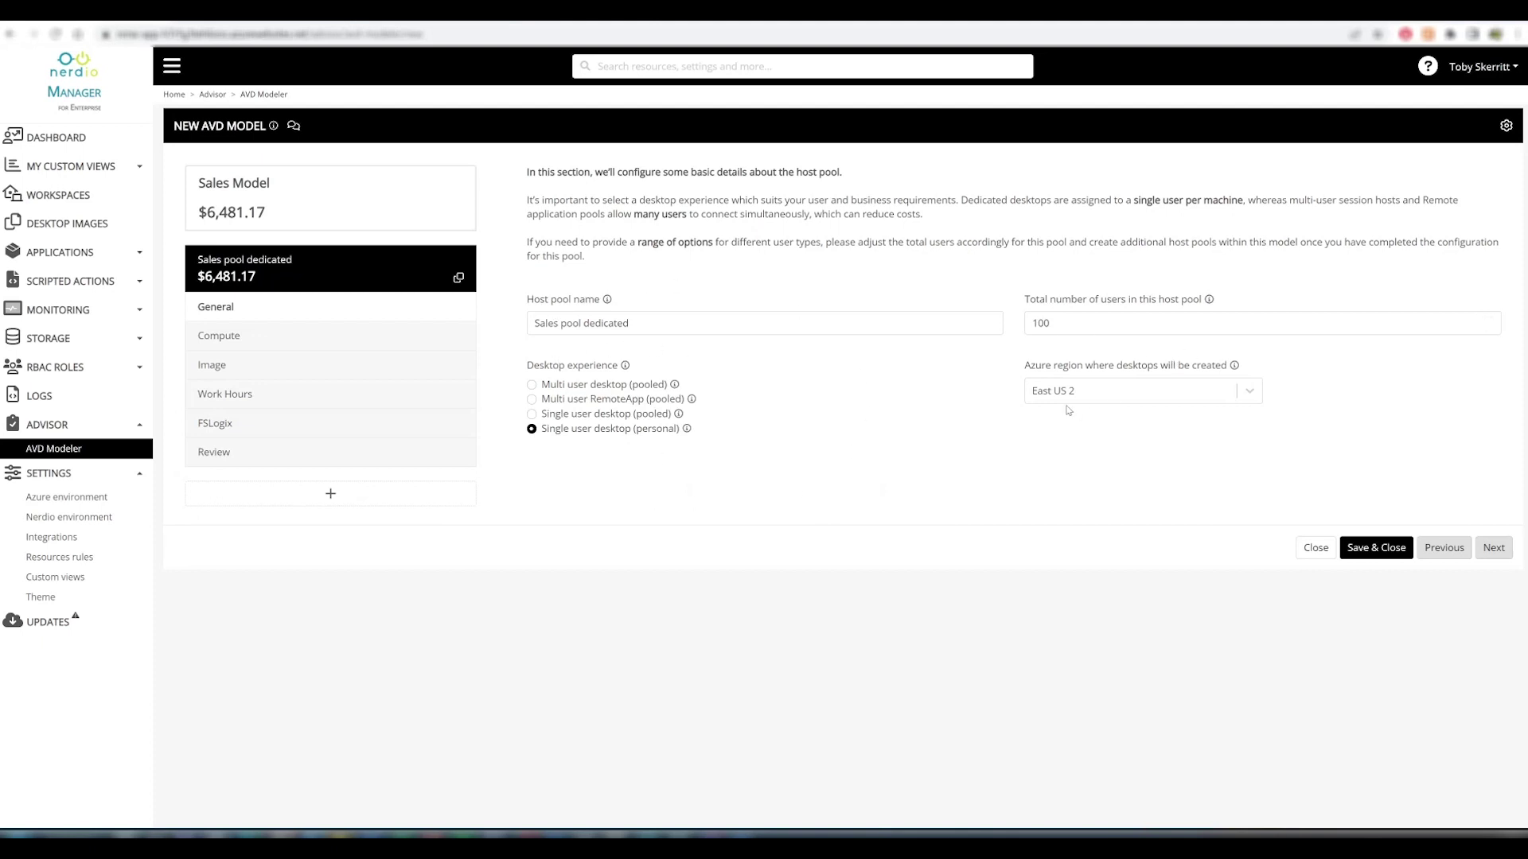
Advance to the Compute step showing Medium workload, D4s_v4 VMs and 128 GB disks.
click(1488, 549)
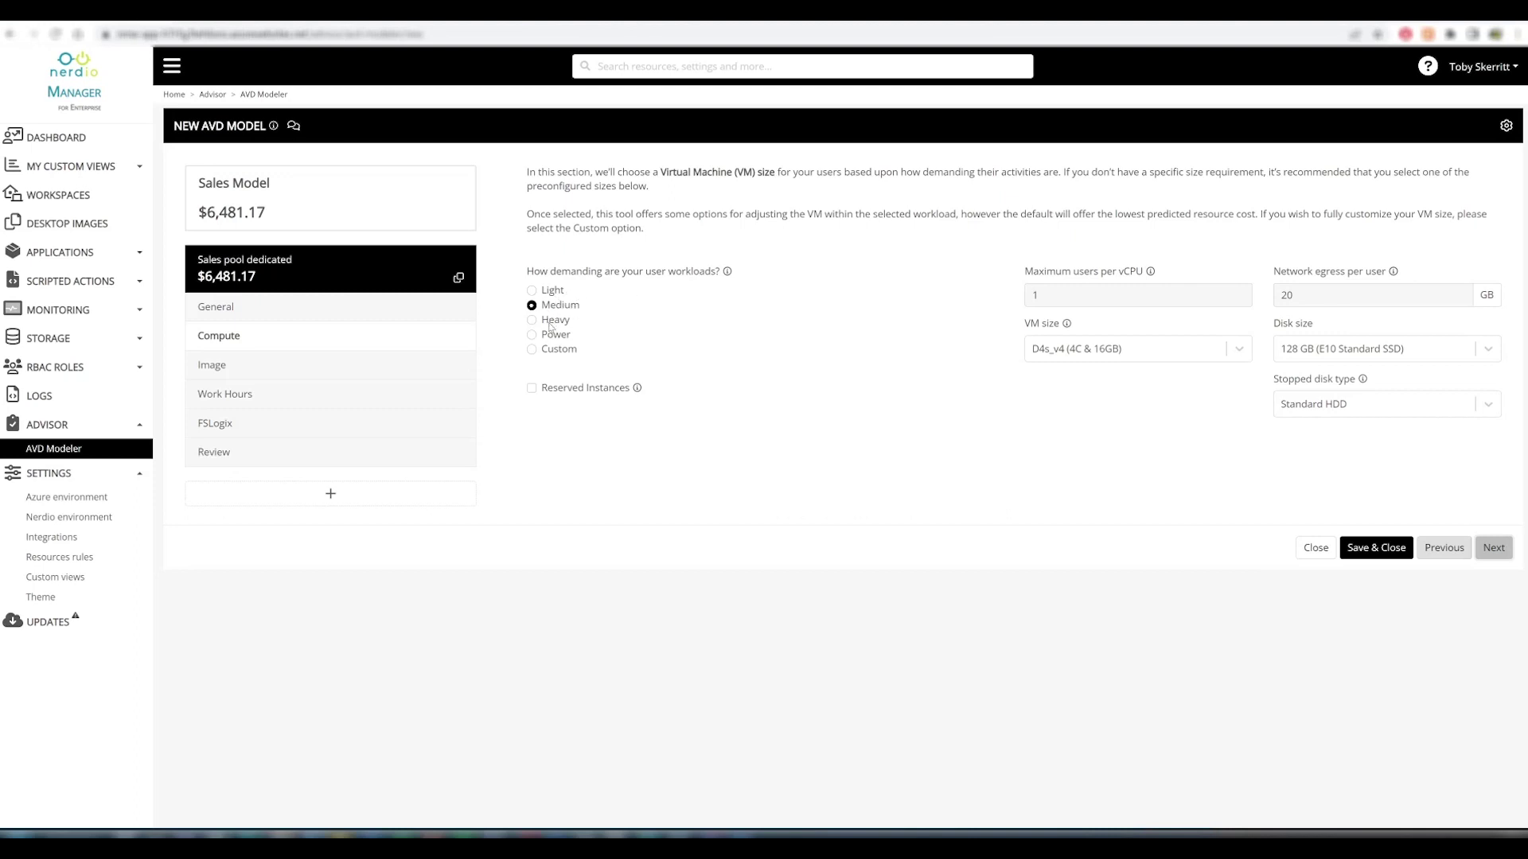
mouse_move(728, 274)
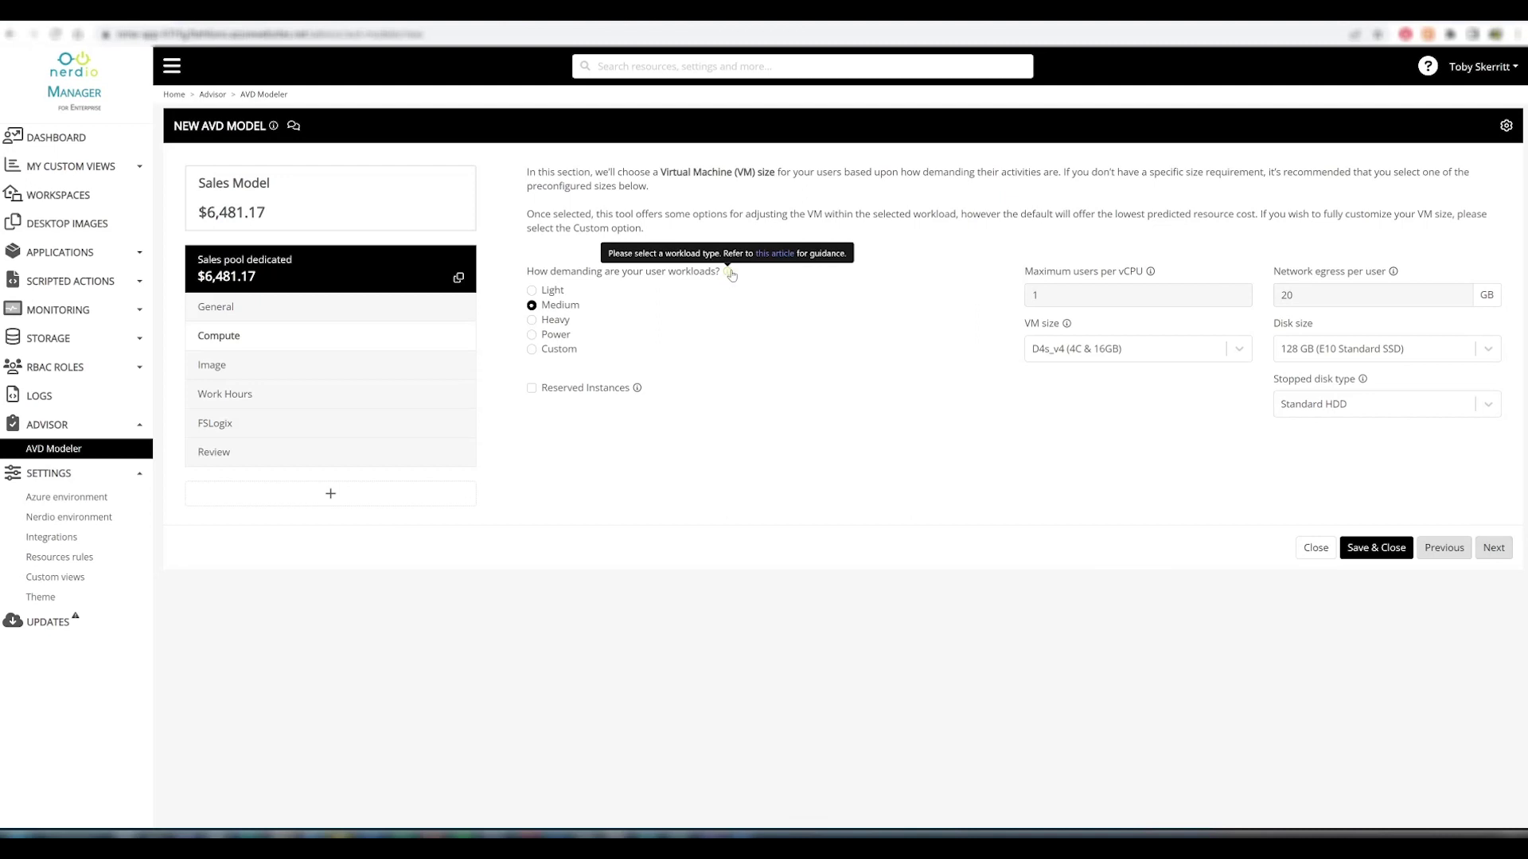
click(772, 255)
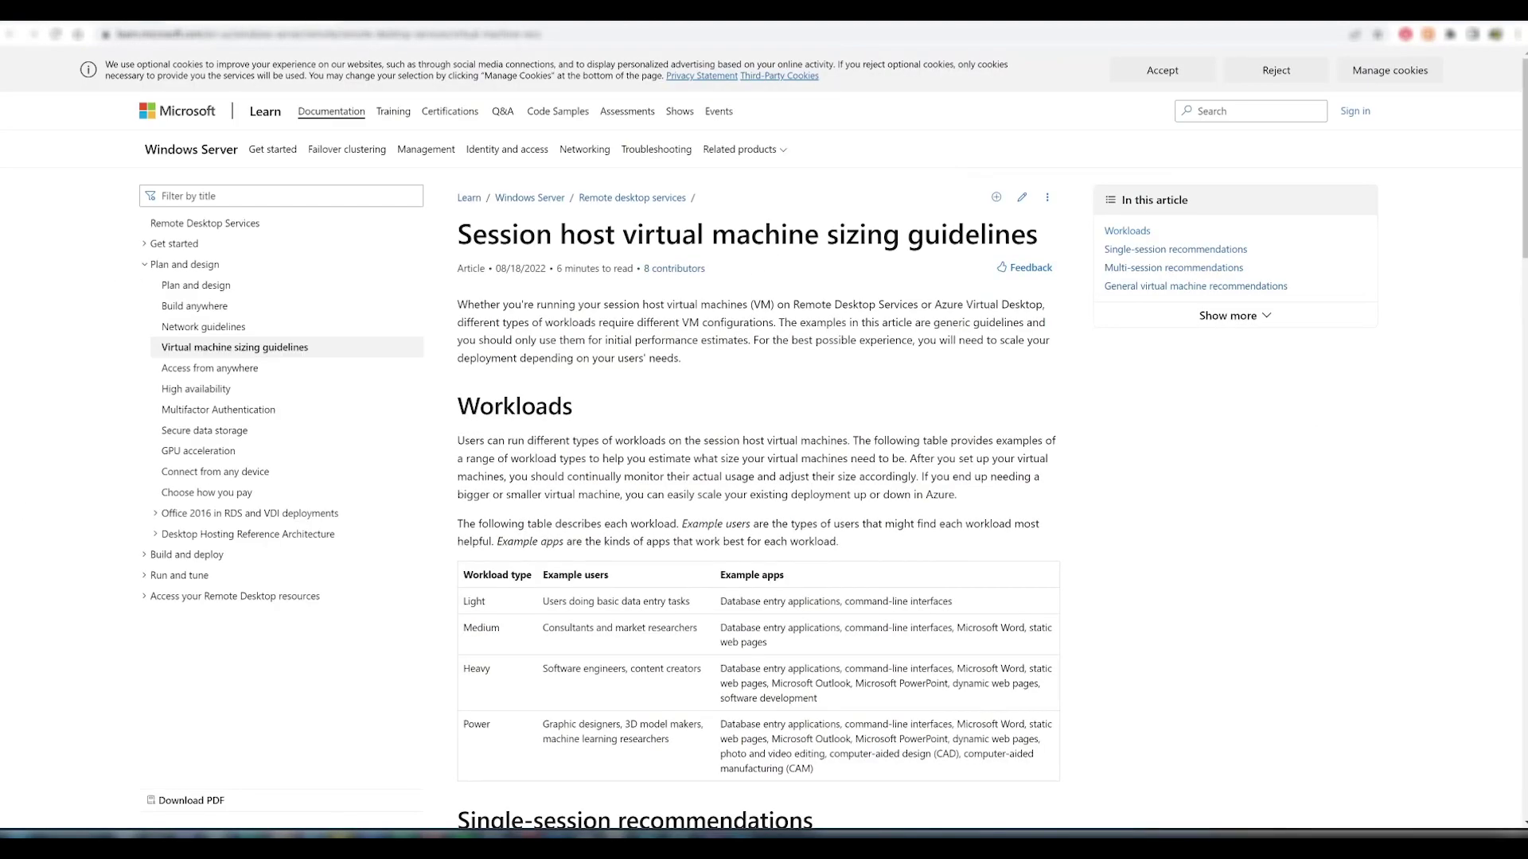
scroll(764, 437, down, 1)
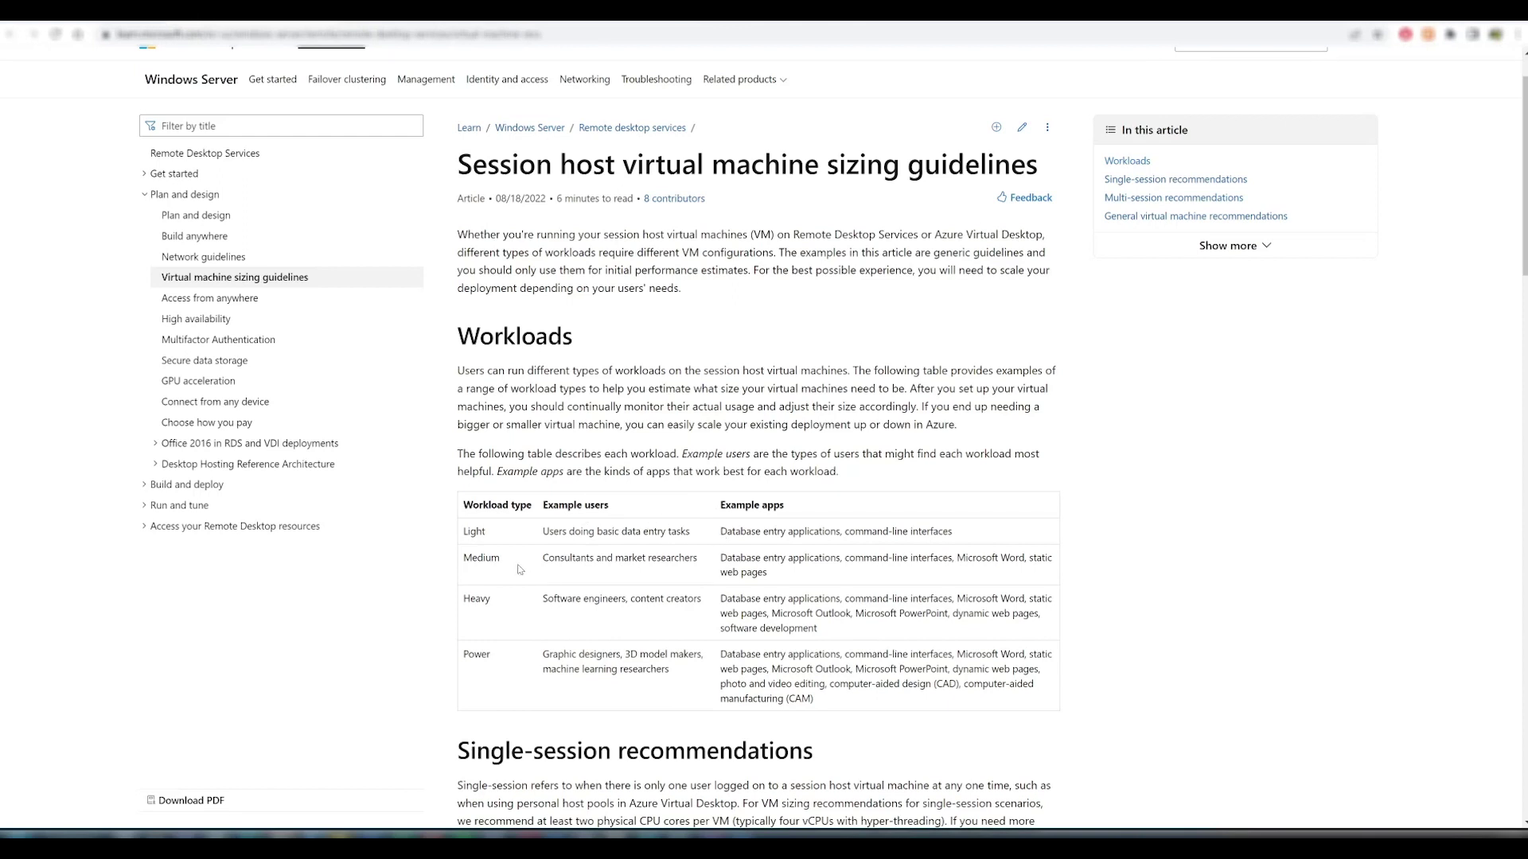
drag(463, 559, 697, 570)
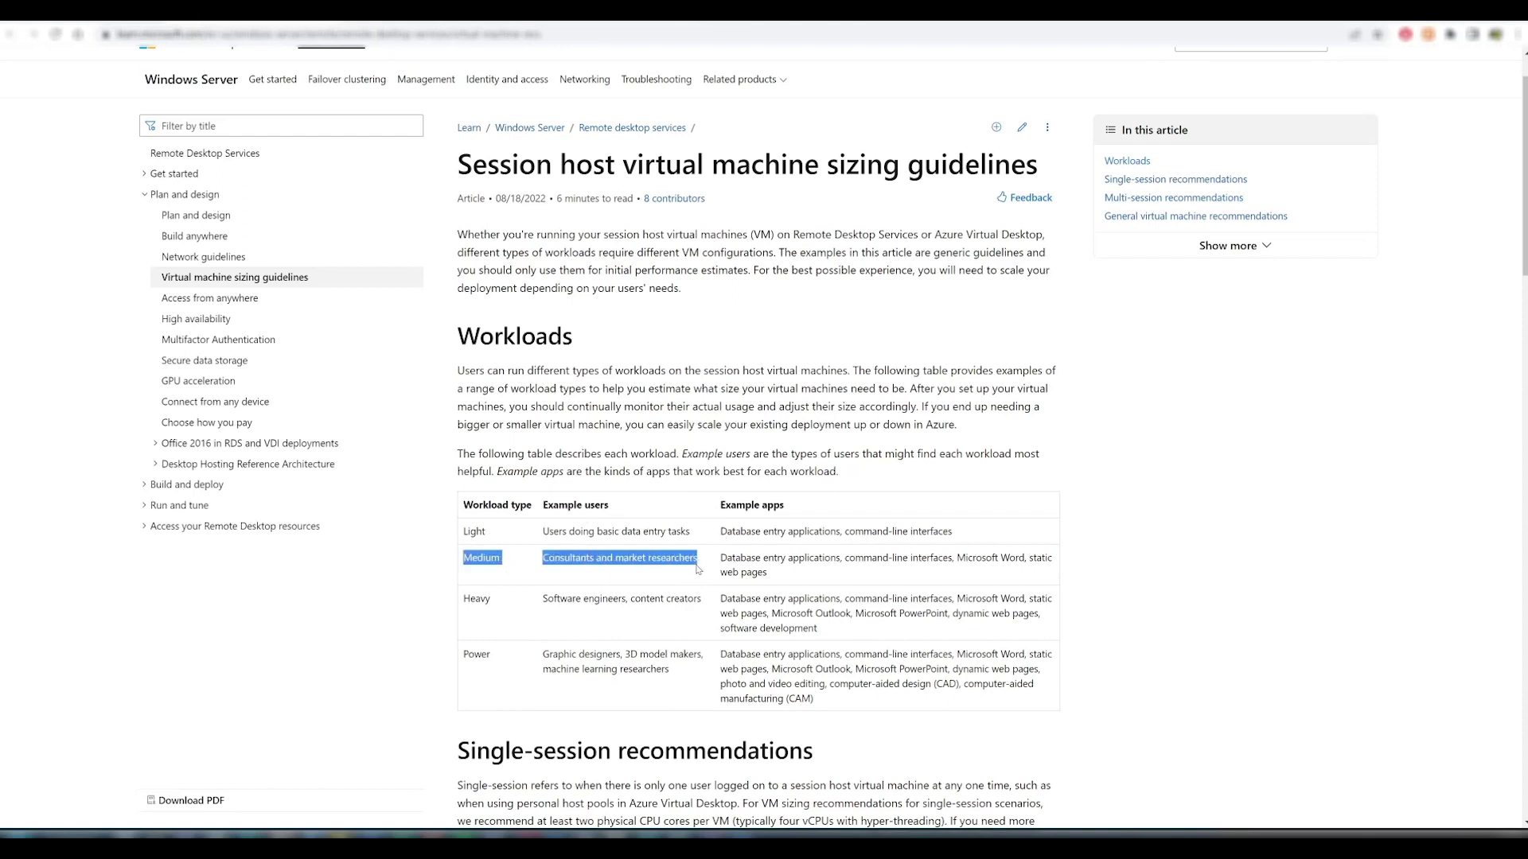
click(431, 589)
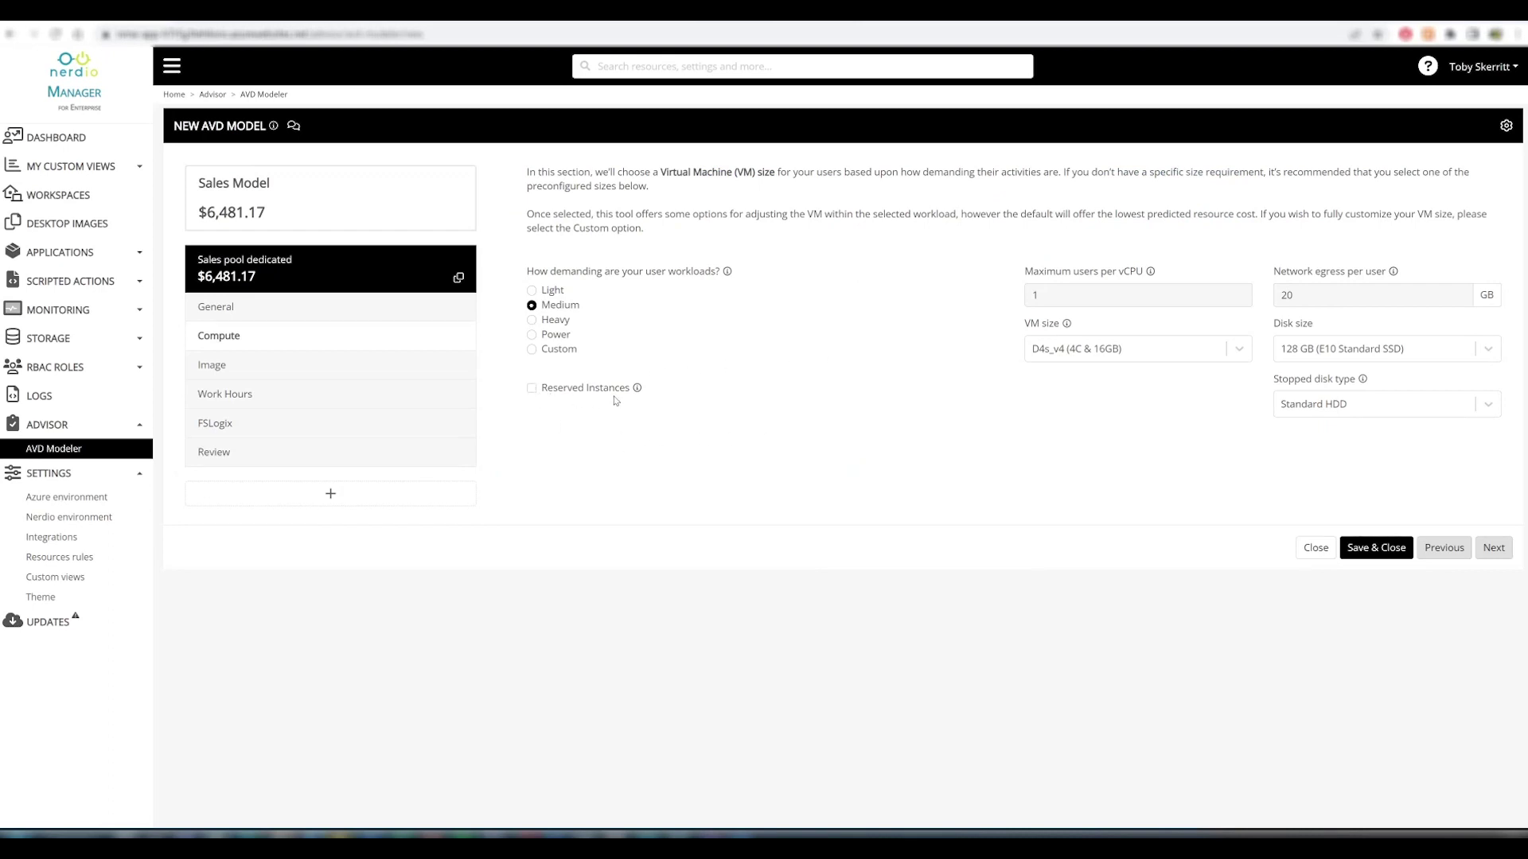
click(533, 389)
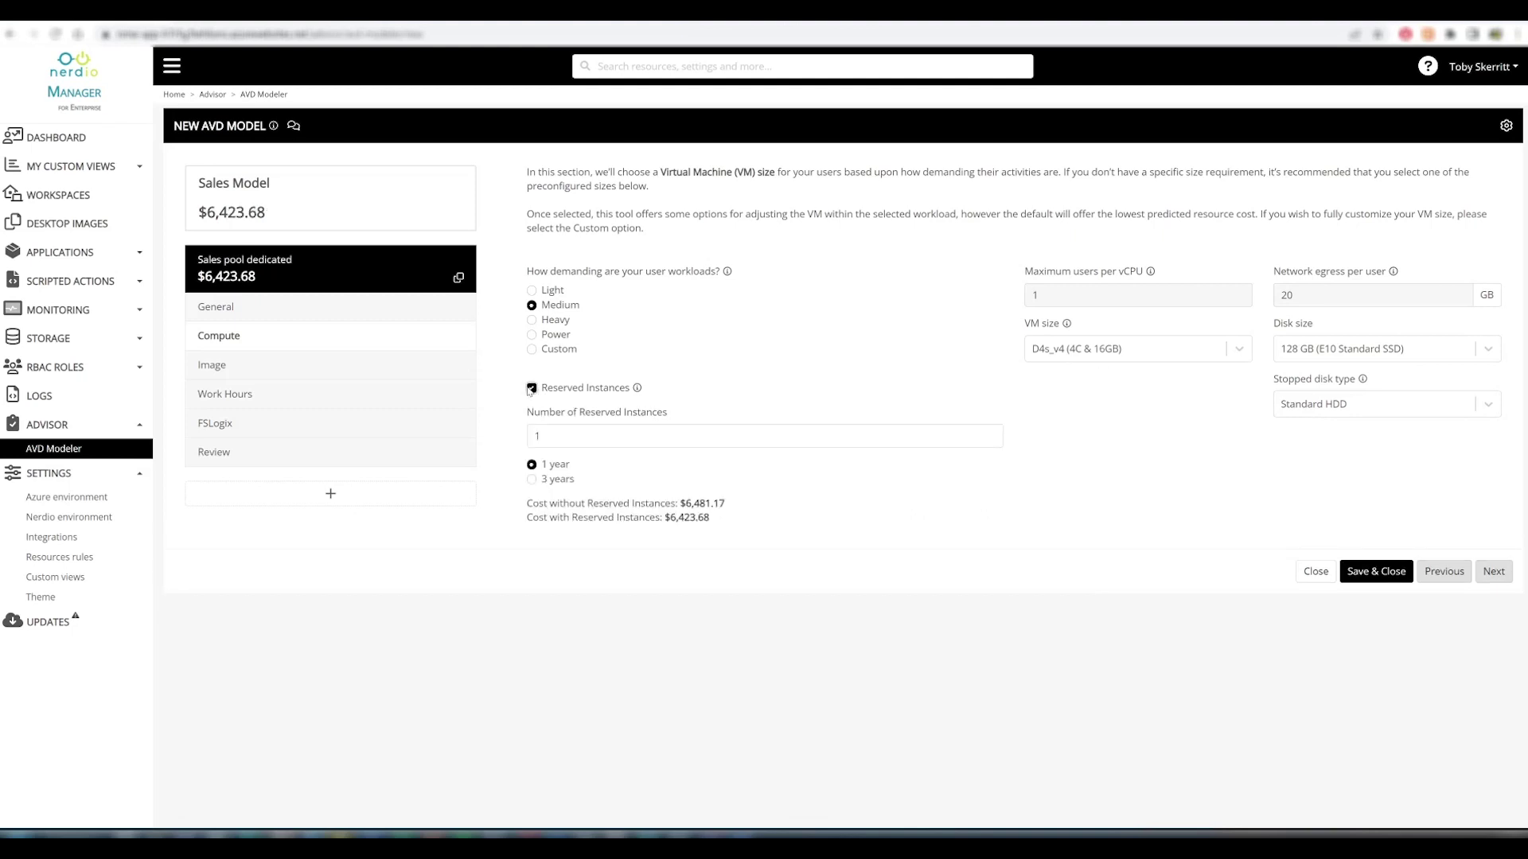
click(532, 389)
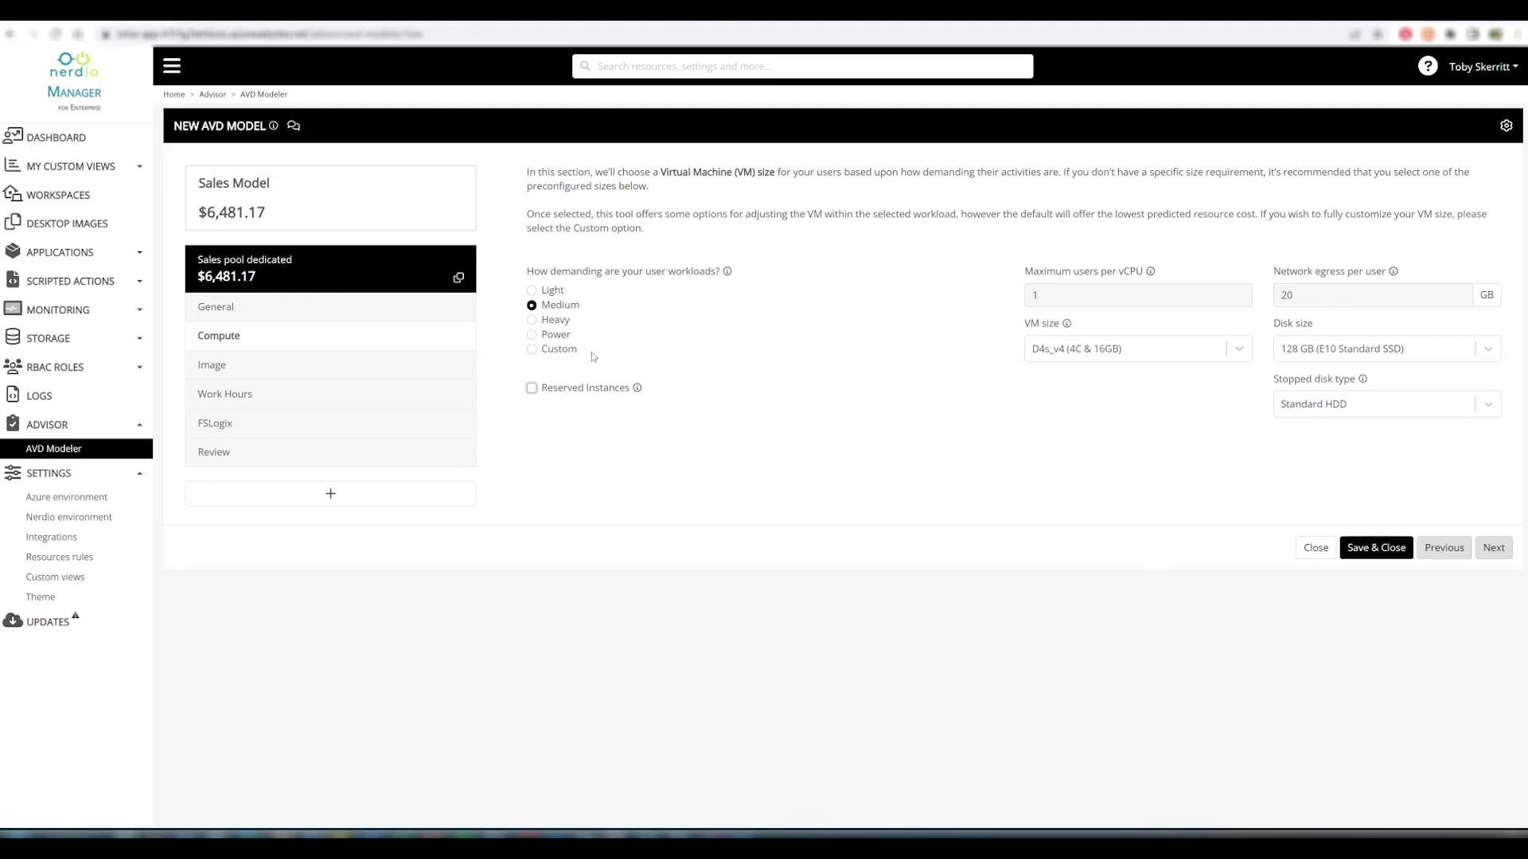
Settle on a Medium workload with D4s_v4 as the VM size after trying alternatives.
click(1209, 344)
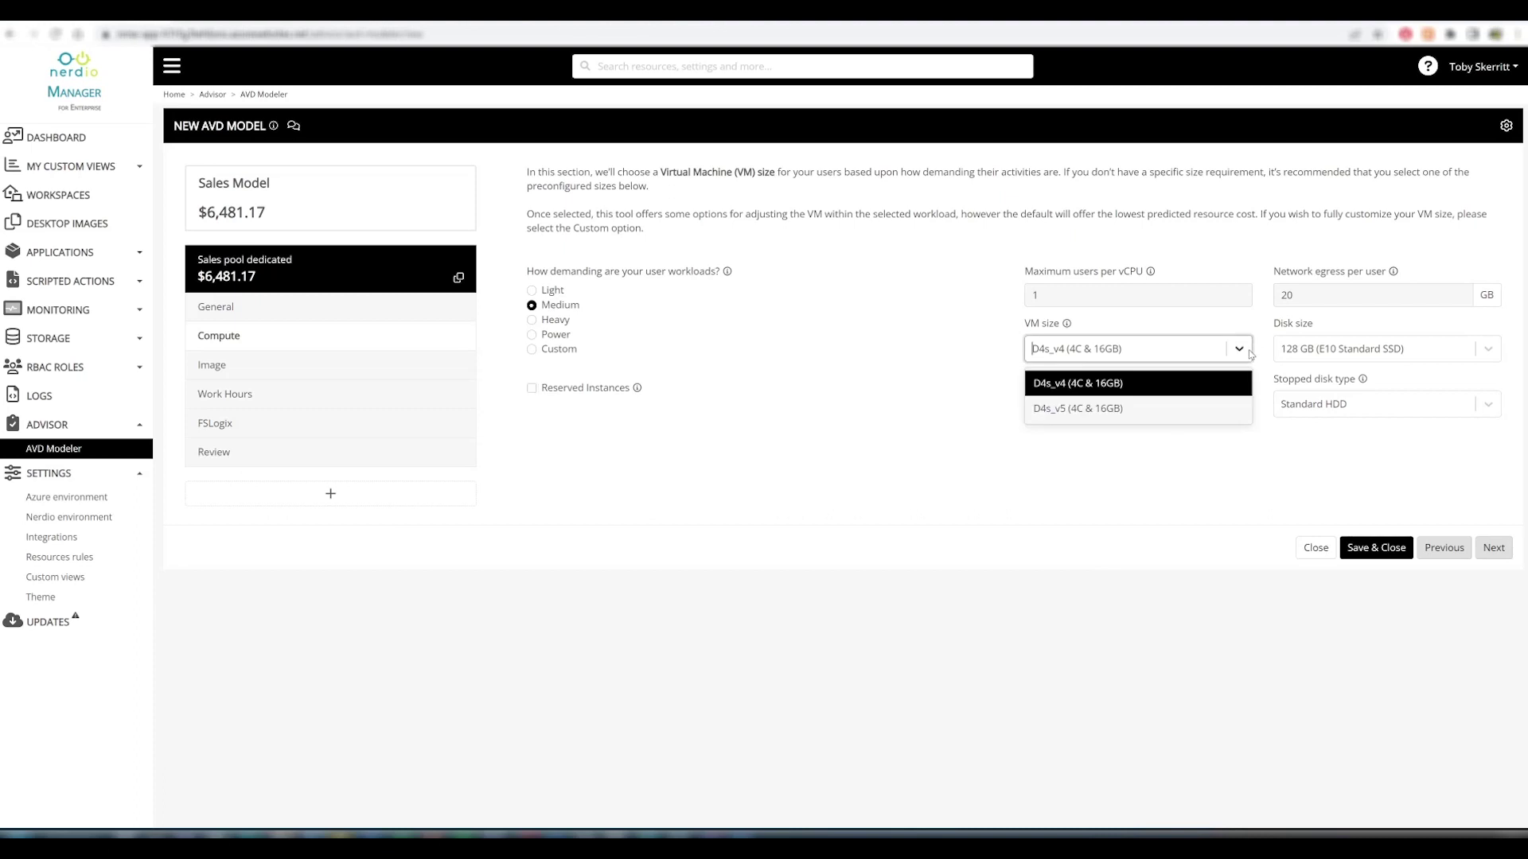
click(1144, 413)
mouse_move(1063, 318)
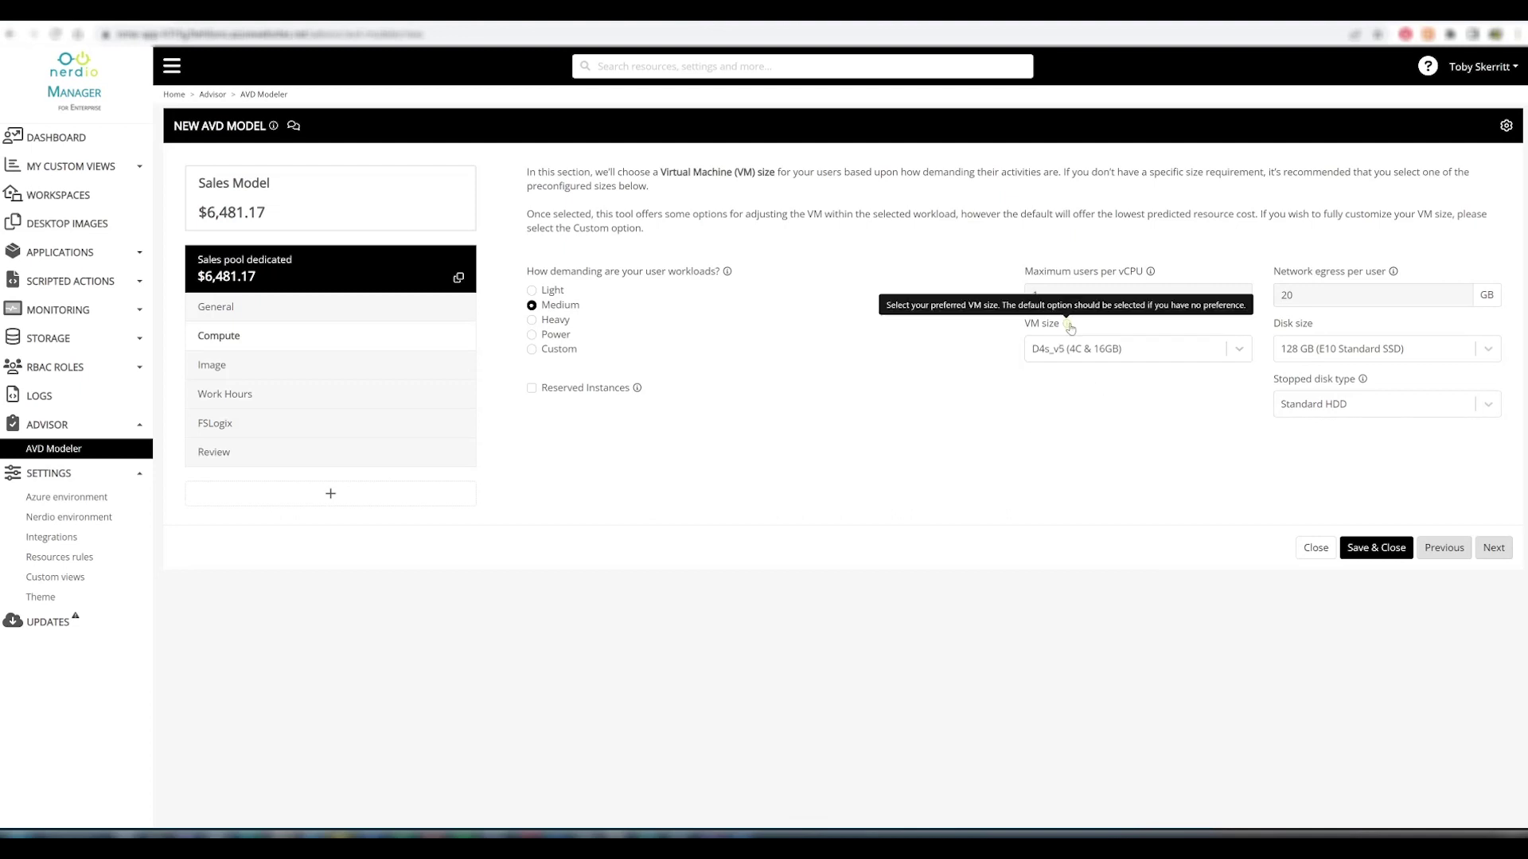
click(555, 320)
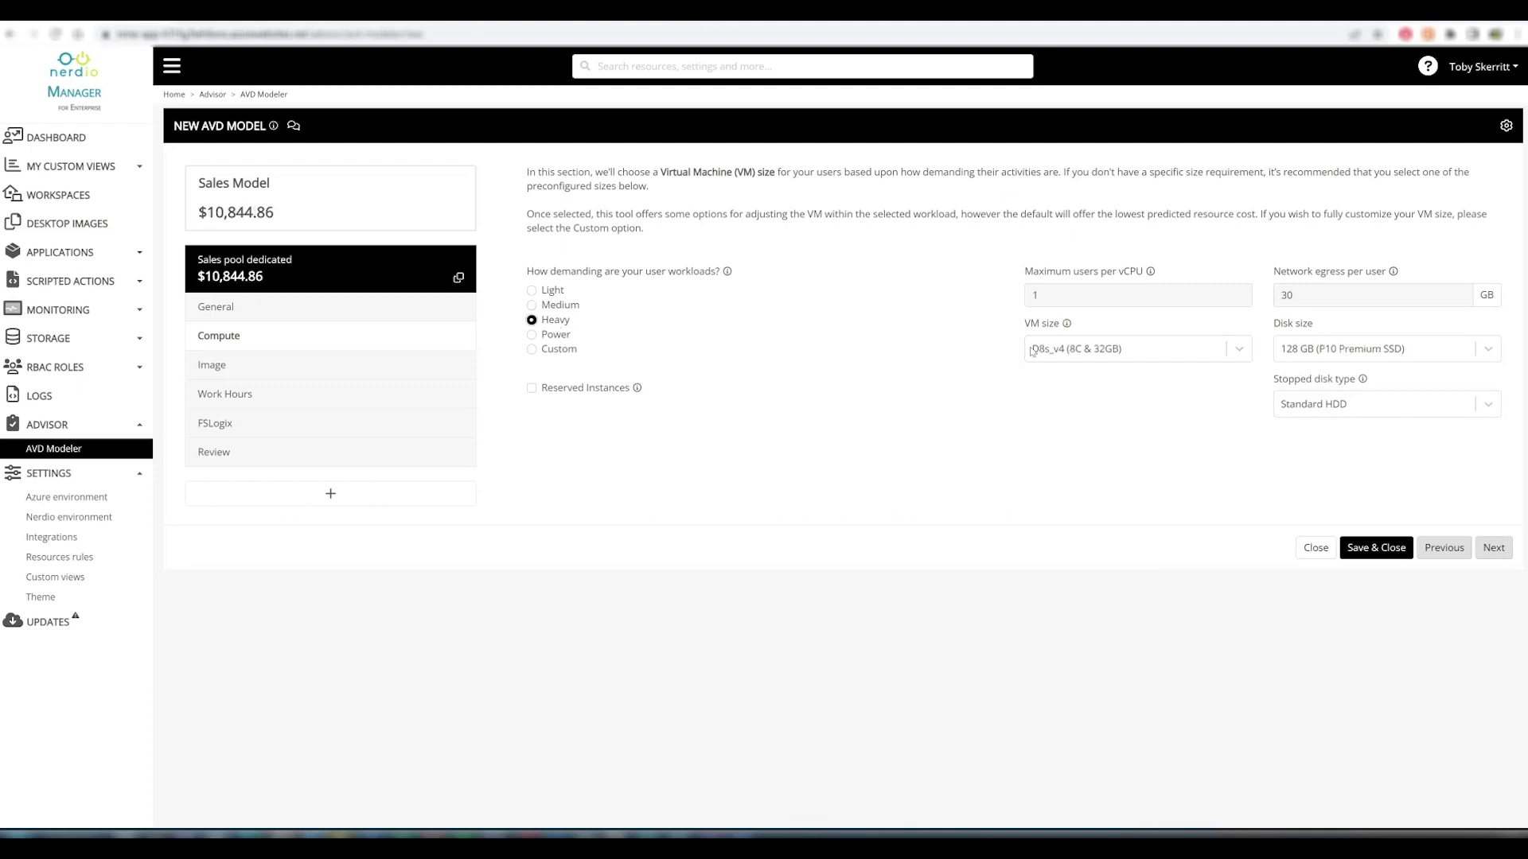
click(1205, 355)
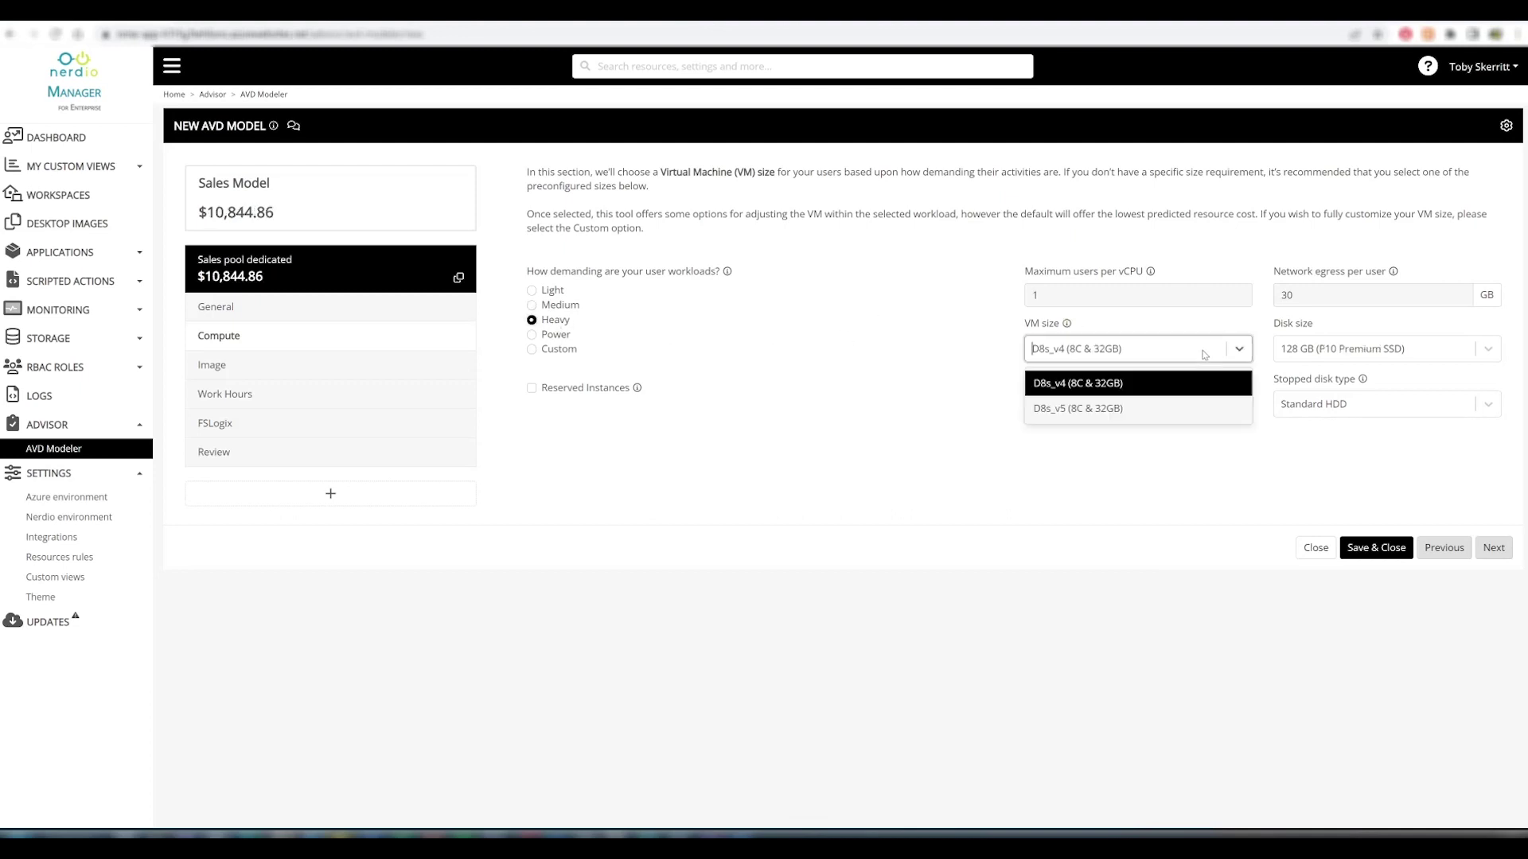
click(557, 306)
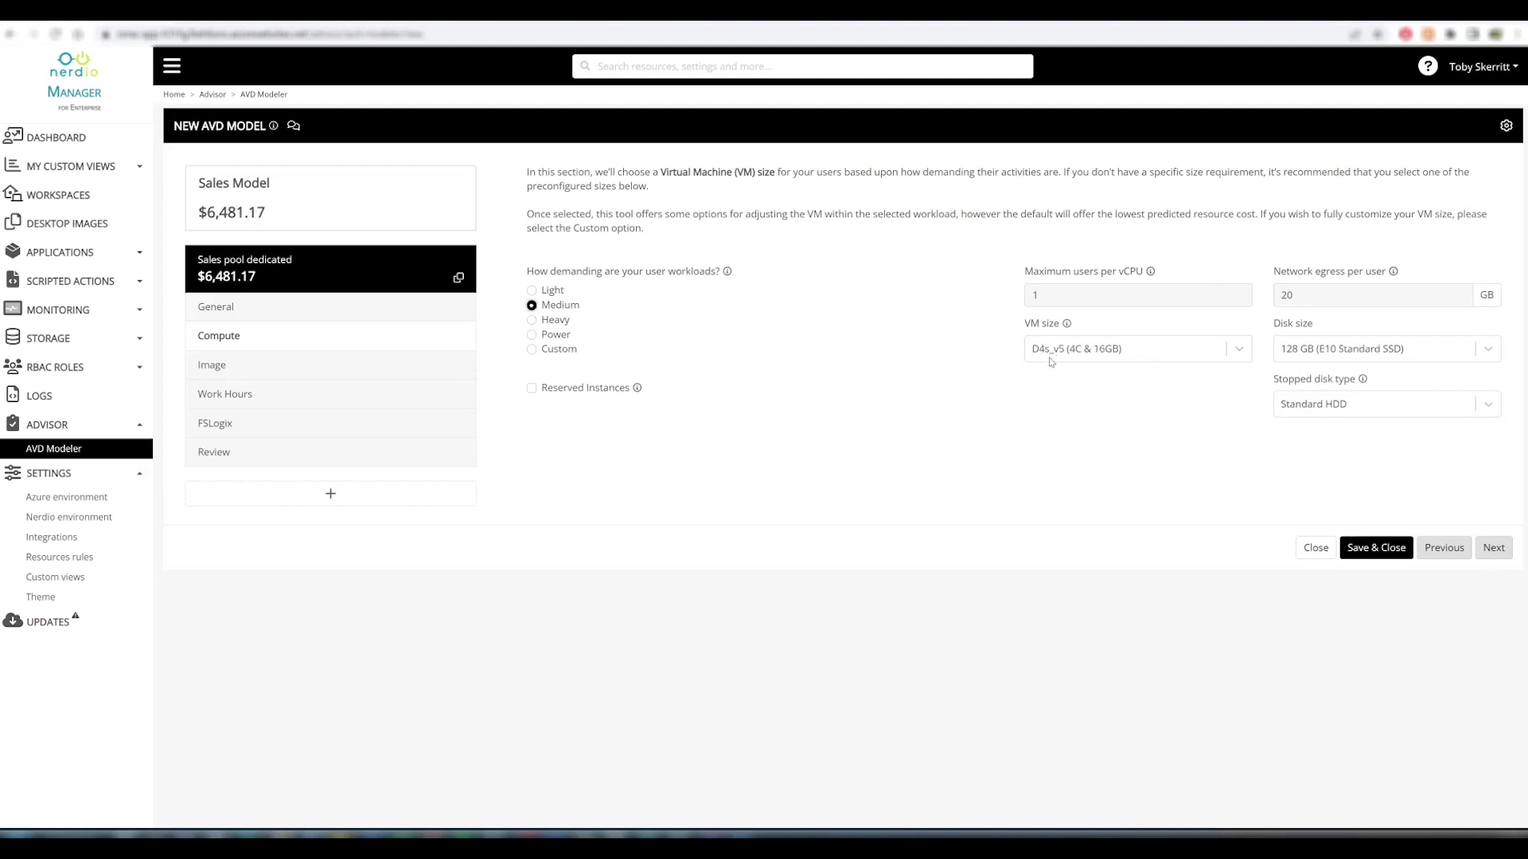
click(1117, 356)
click(1082, 385)
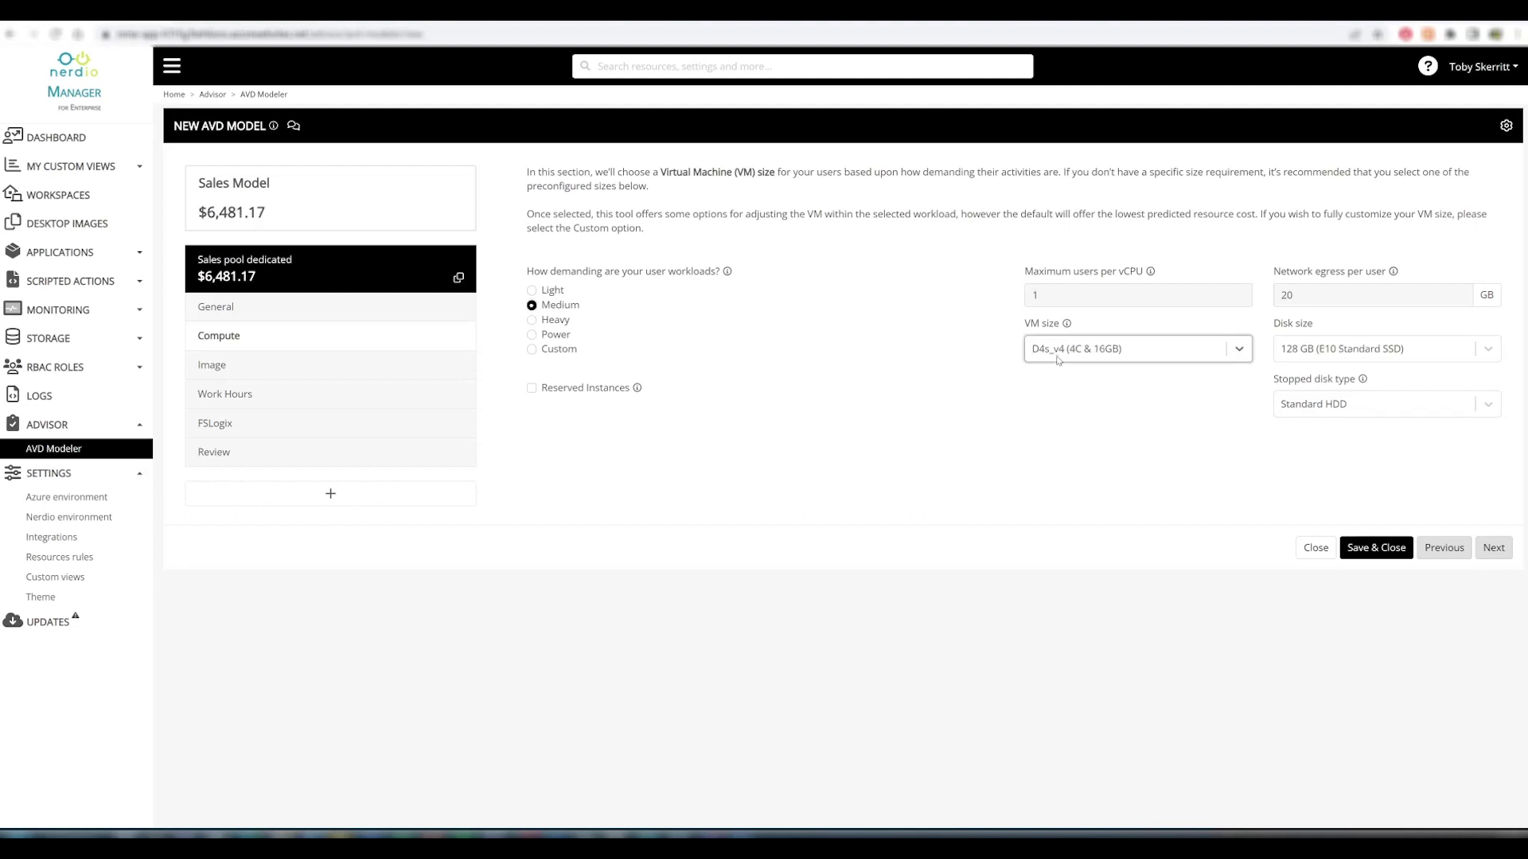
Compare 256 GB disks and Standard SSD stopped disks, then keep 128 GB and Standard HDD.
click(1489, 352)
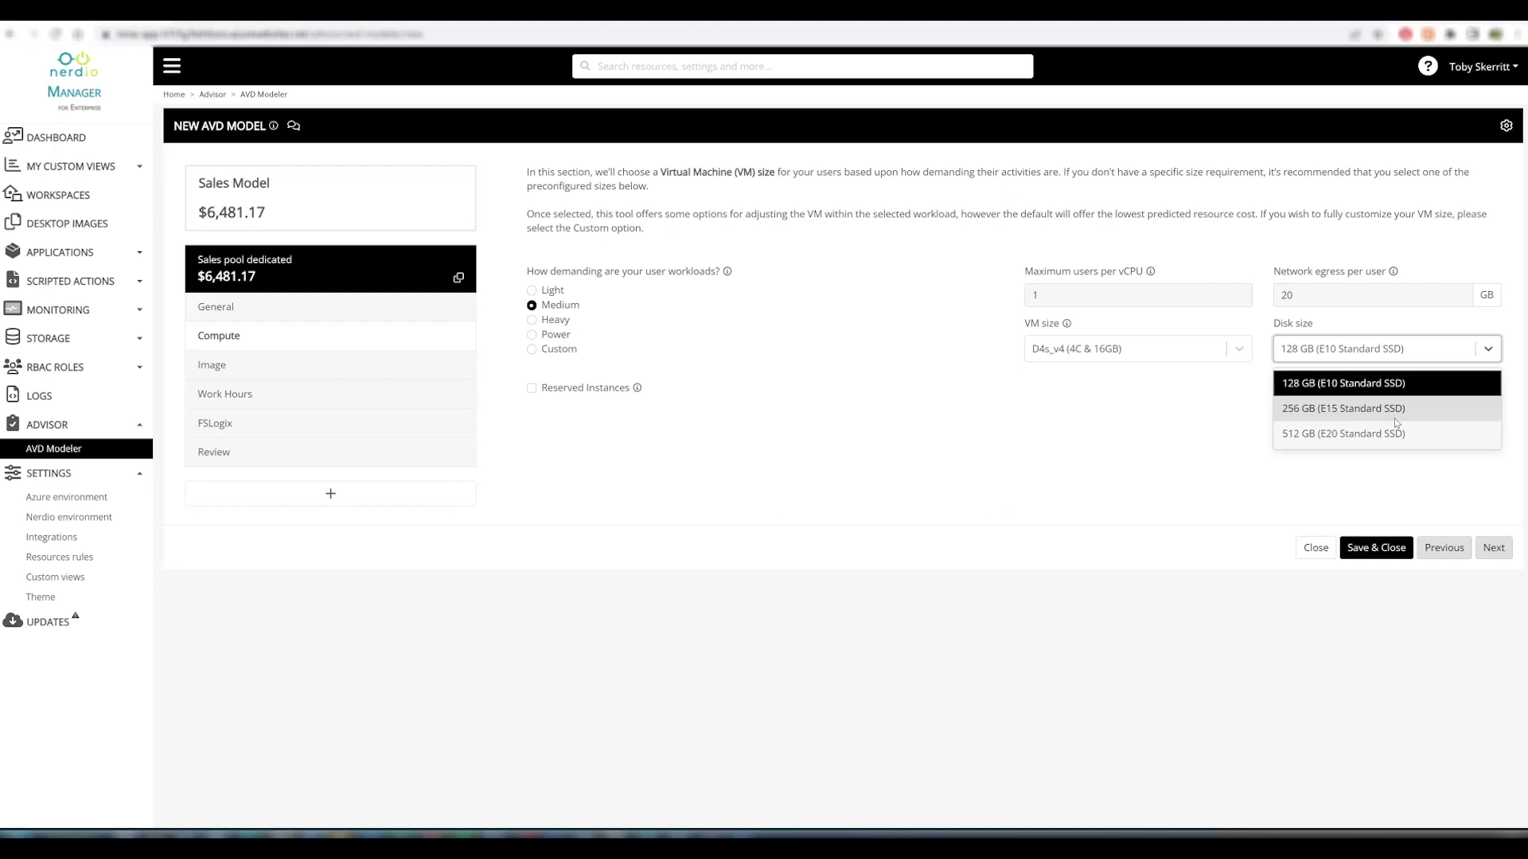
click(1396, 415)
click(1477, 347)
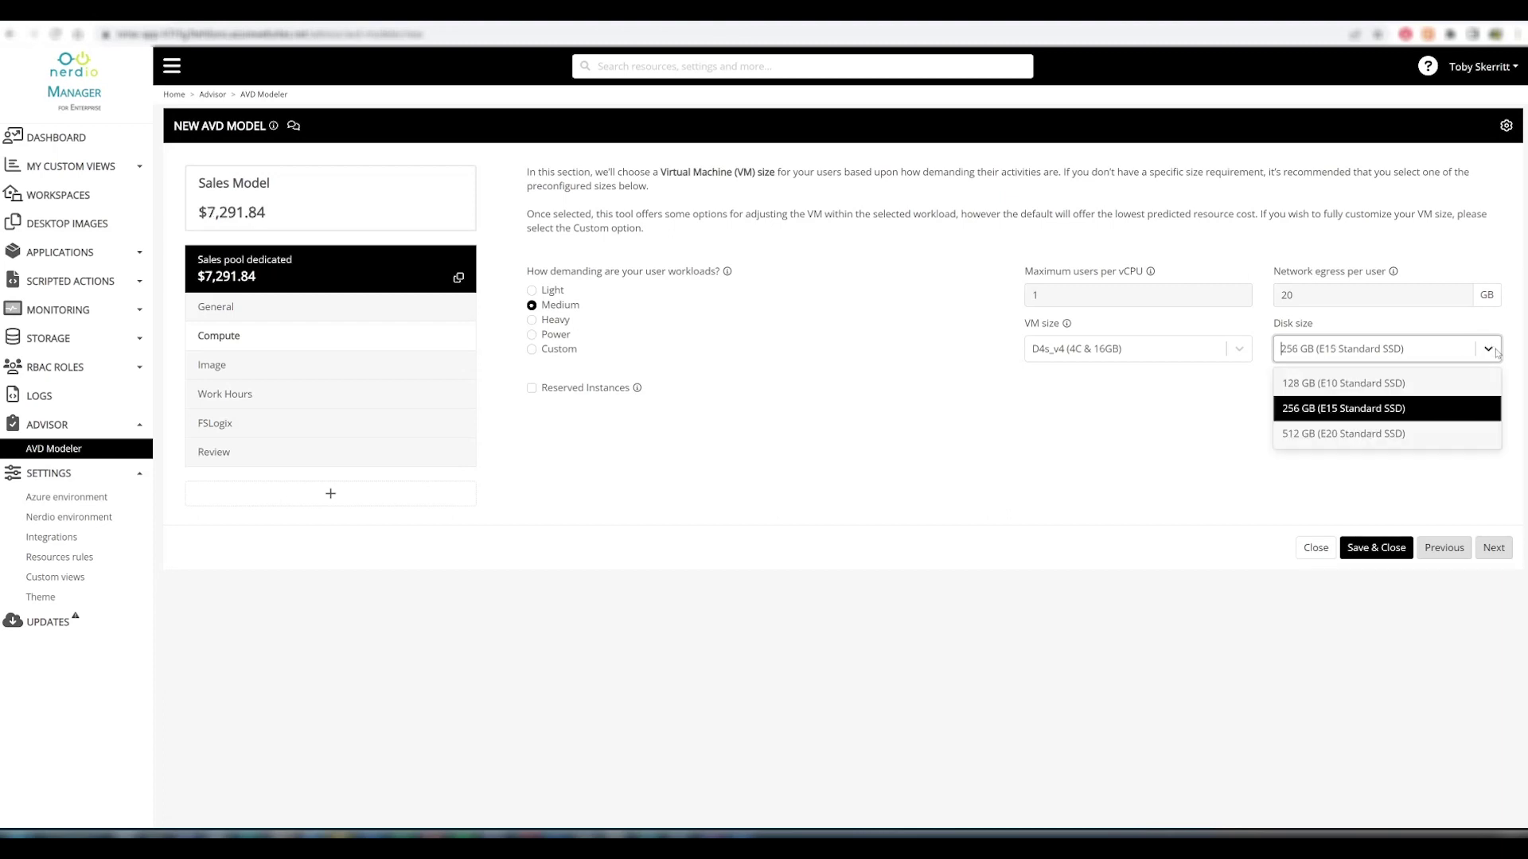
click(1410, 384)
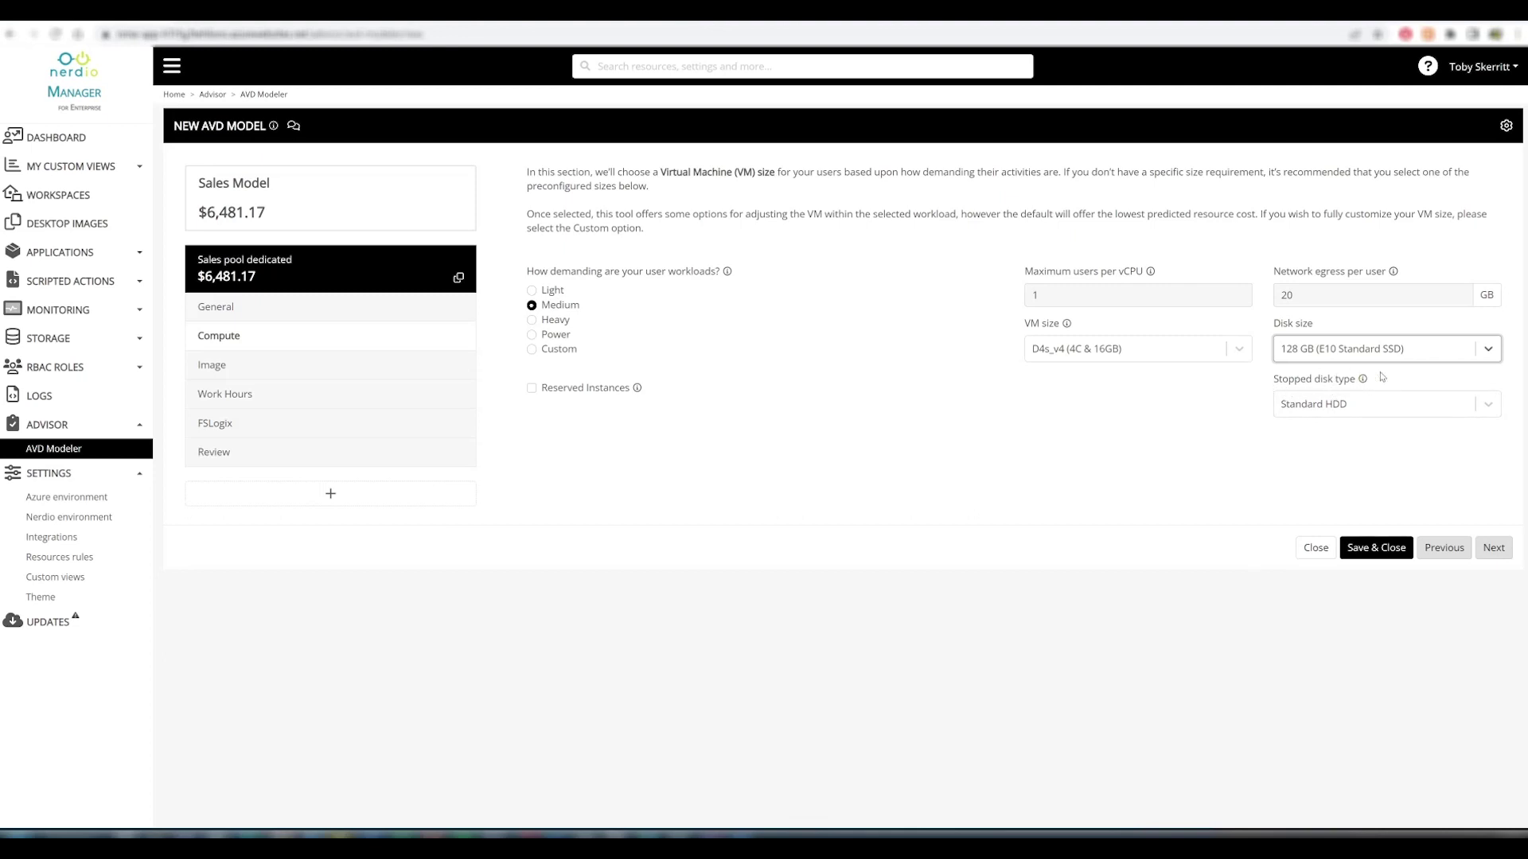
click(1487, 406)
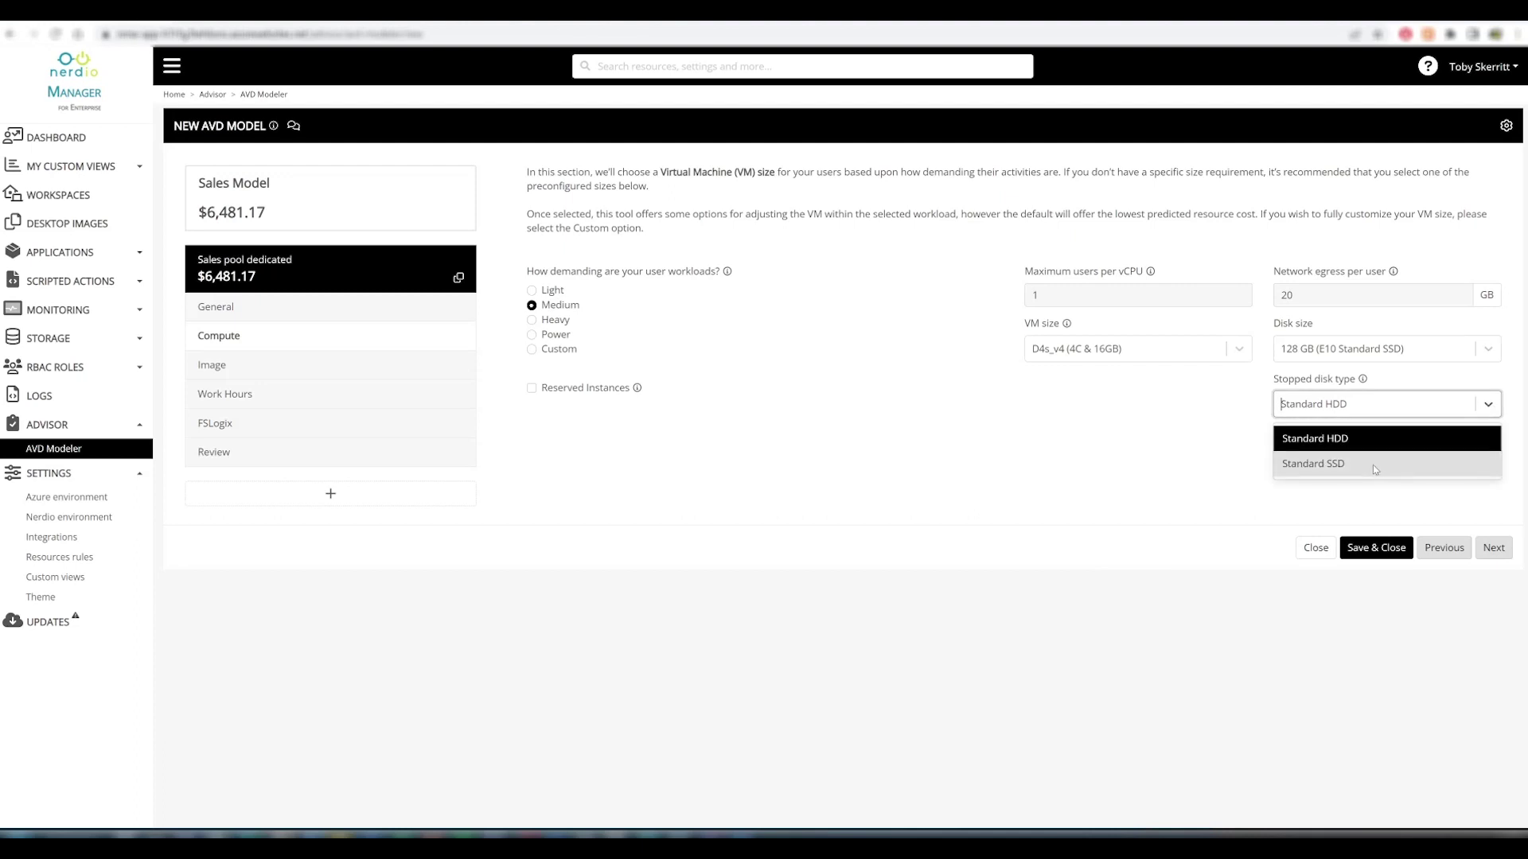
click(1374, 466)
click(1487, 405)
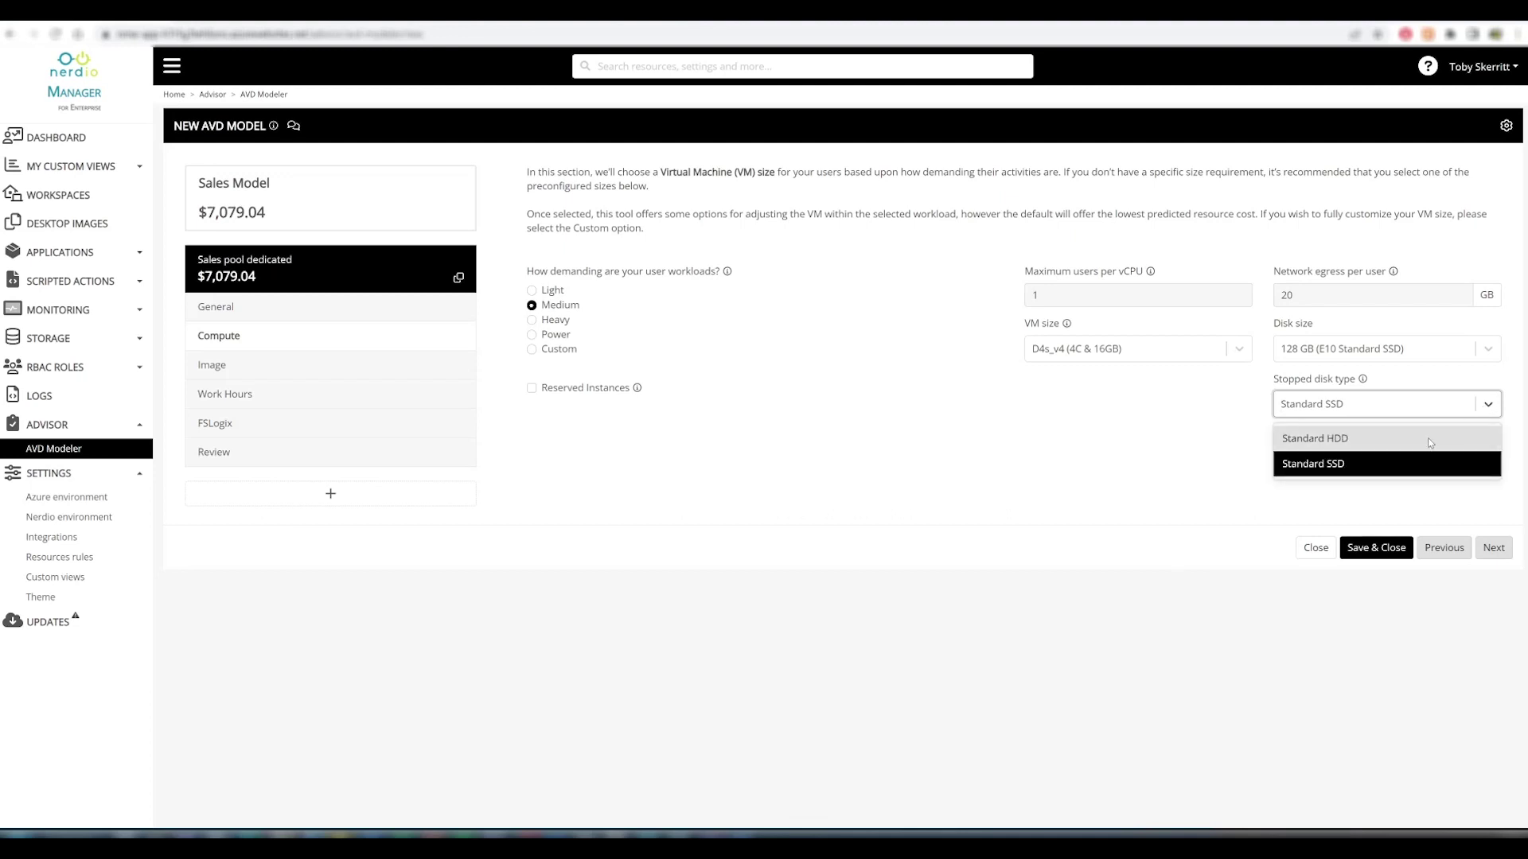
click(1430, 440)
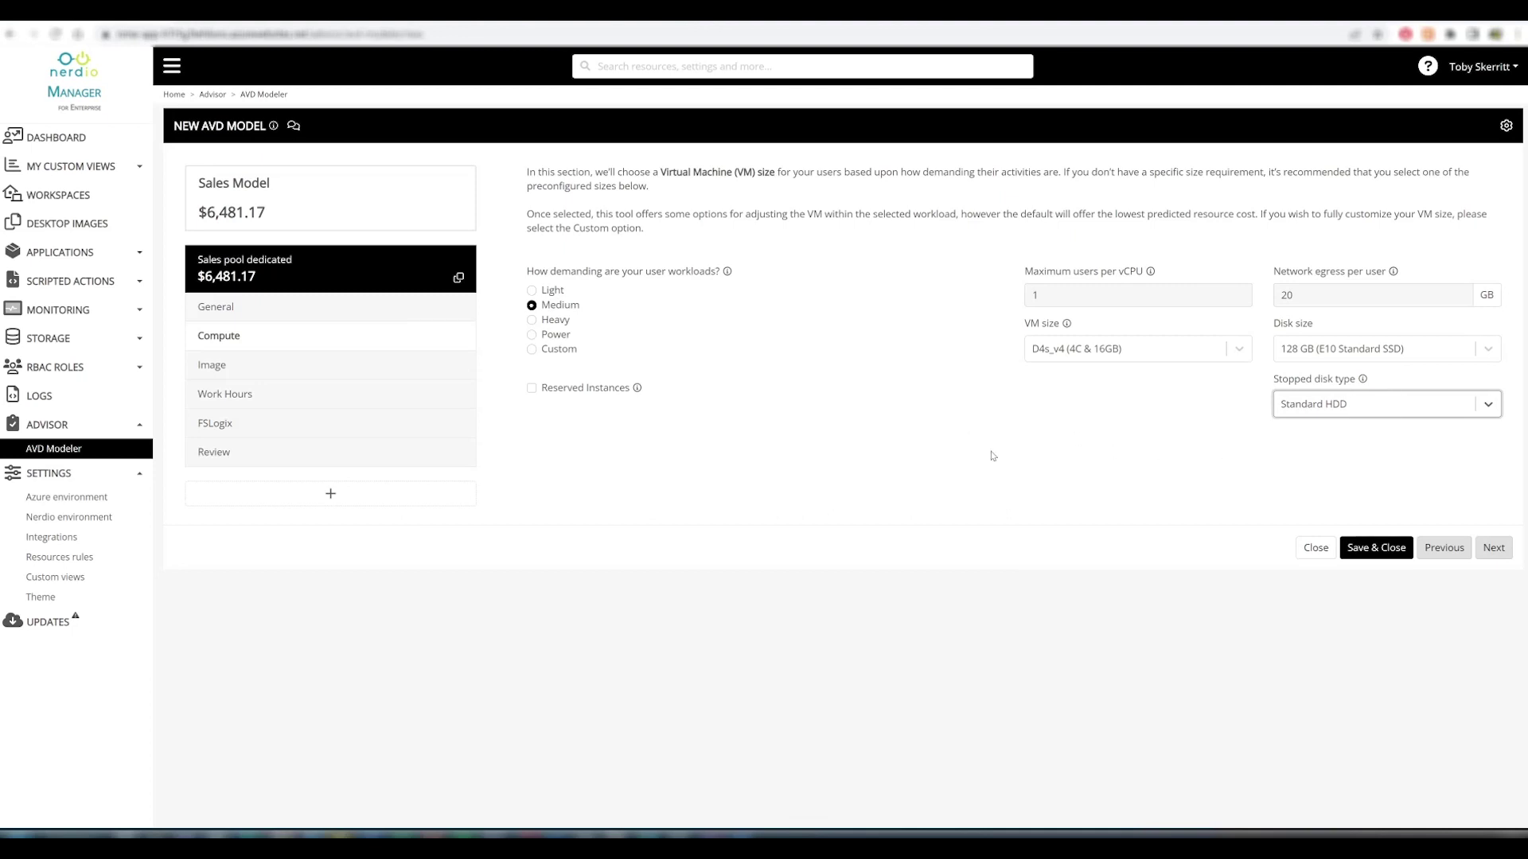
Choose a custom image with a D2s_v5 build VM, then start changing the work-hours end minutes.
click(1494, 551)
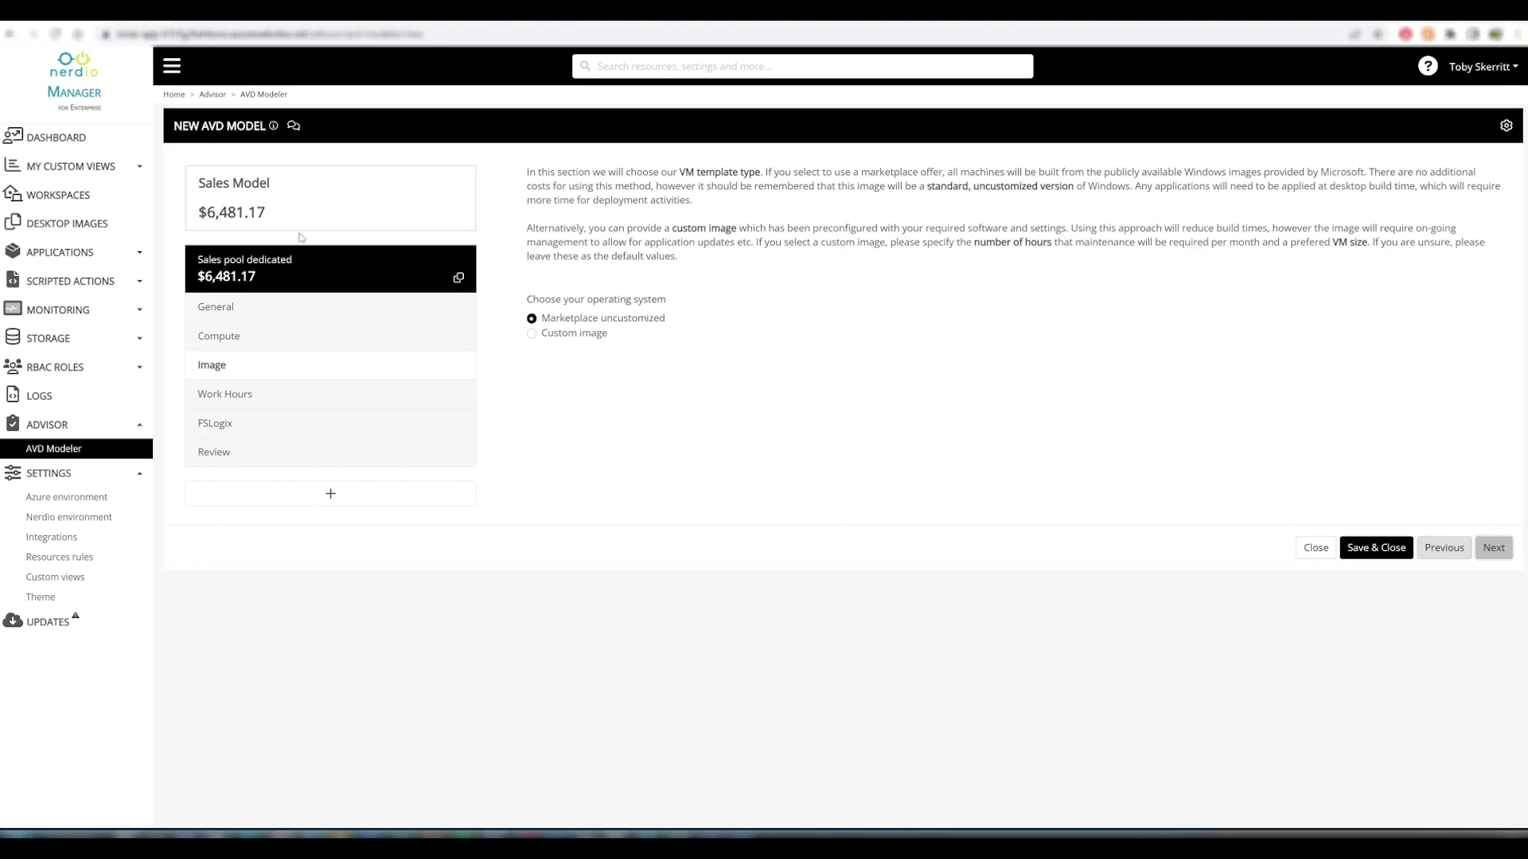
click(534, 336)
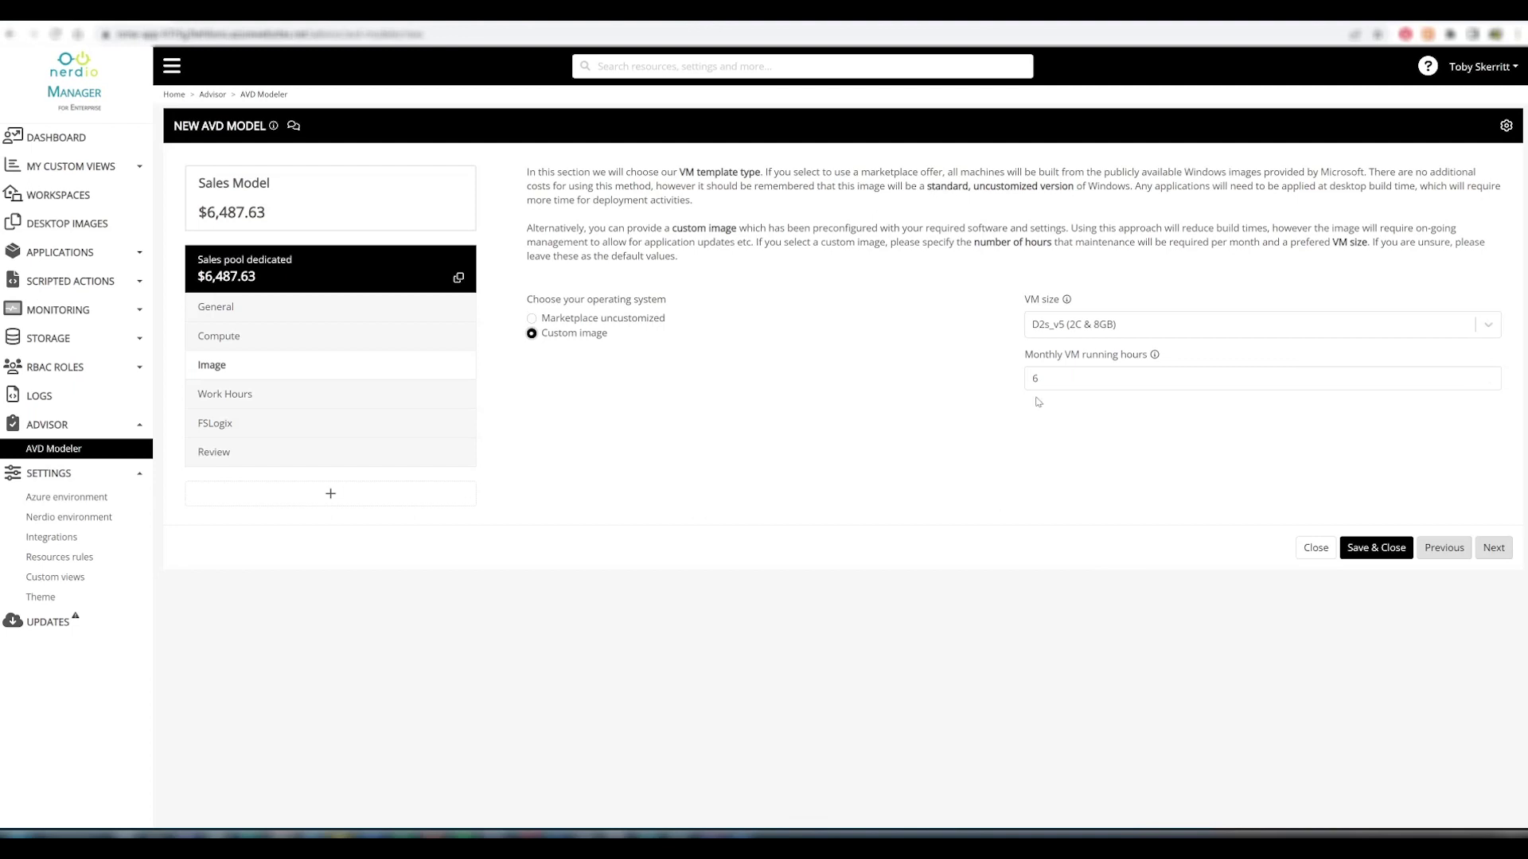
click(1131, 326)
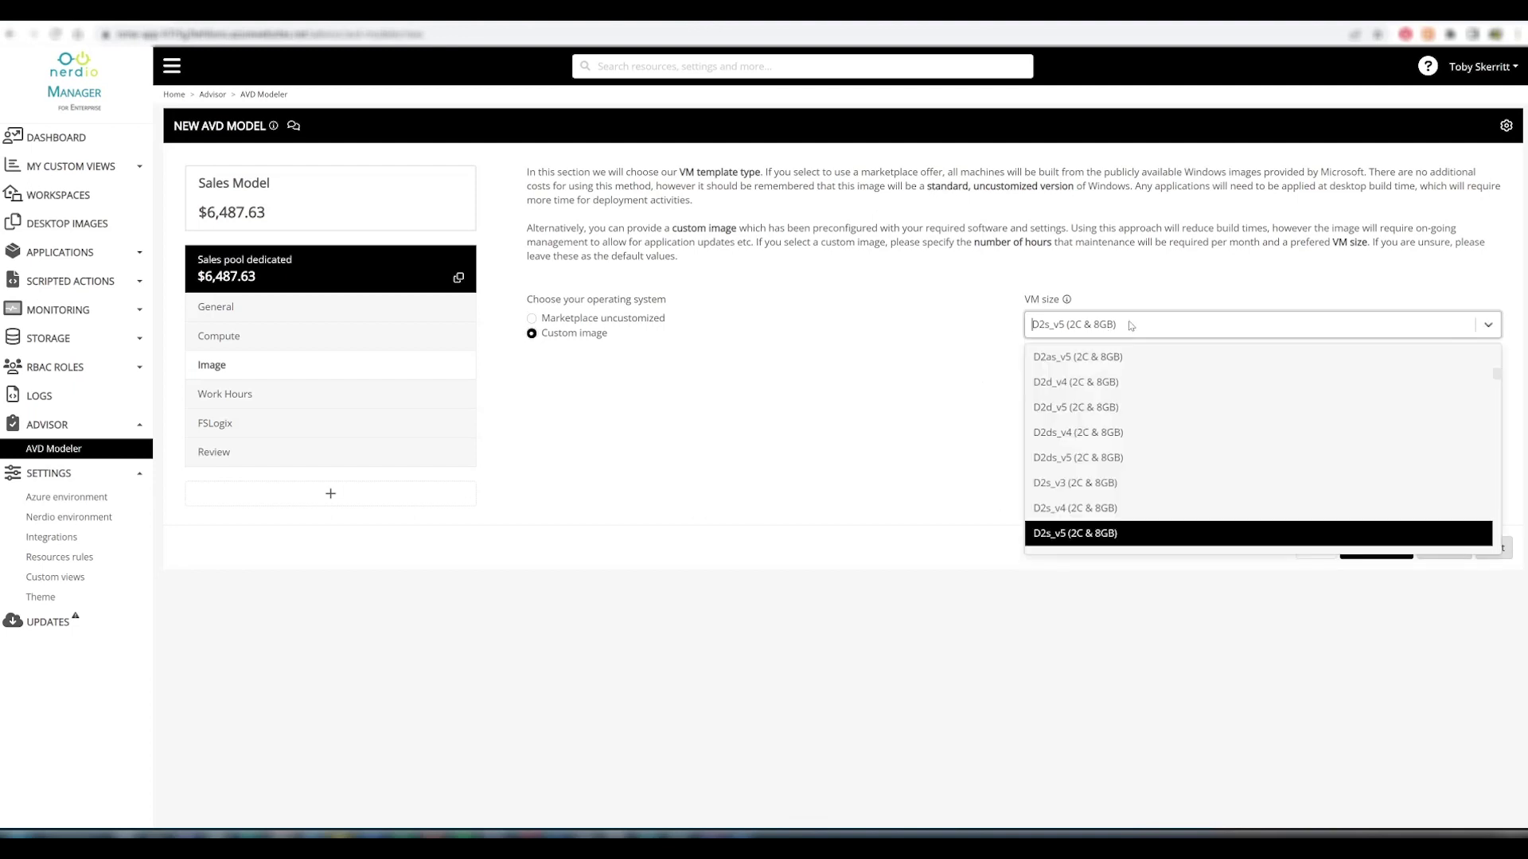
click(933, 365)
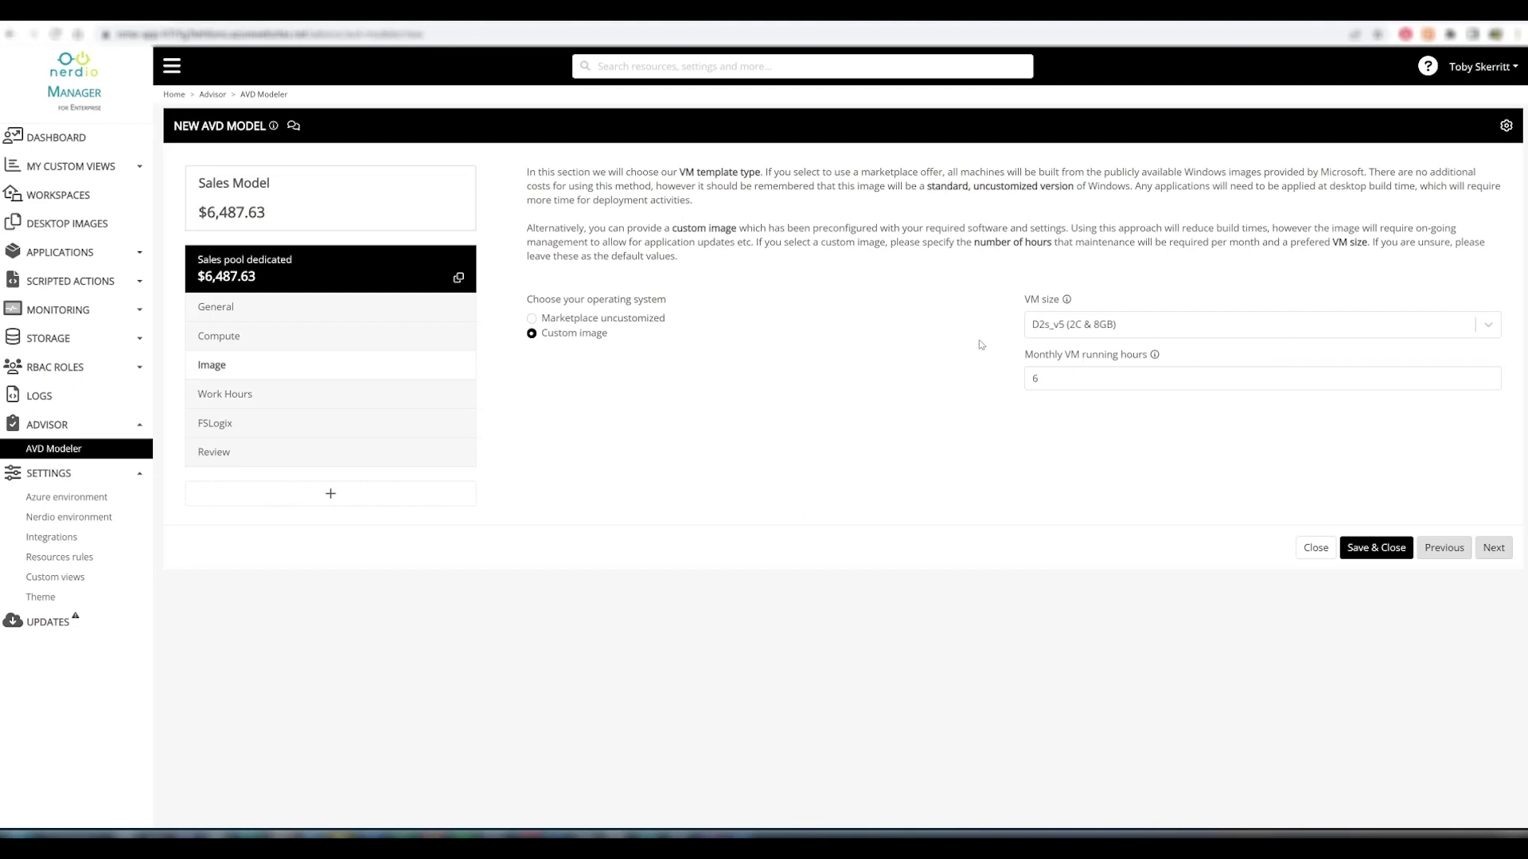
click(1493, 549)
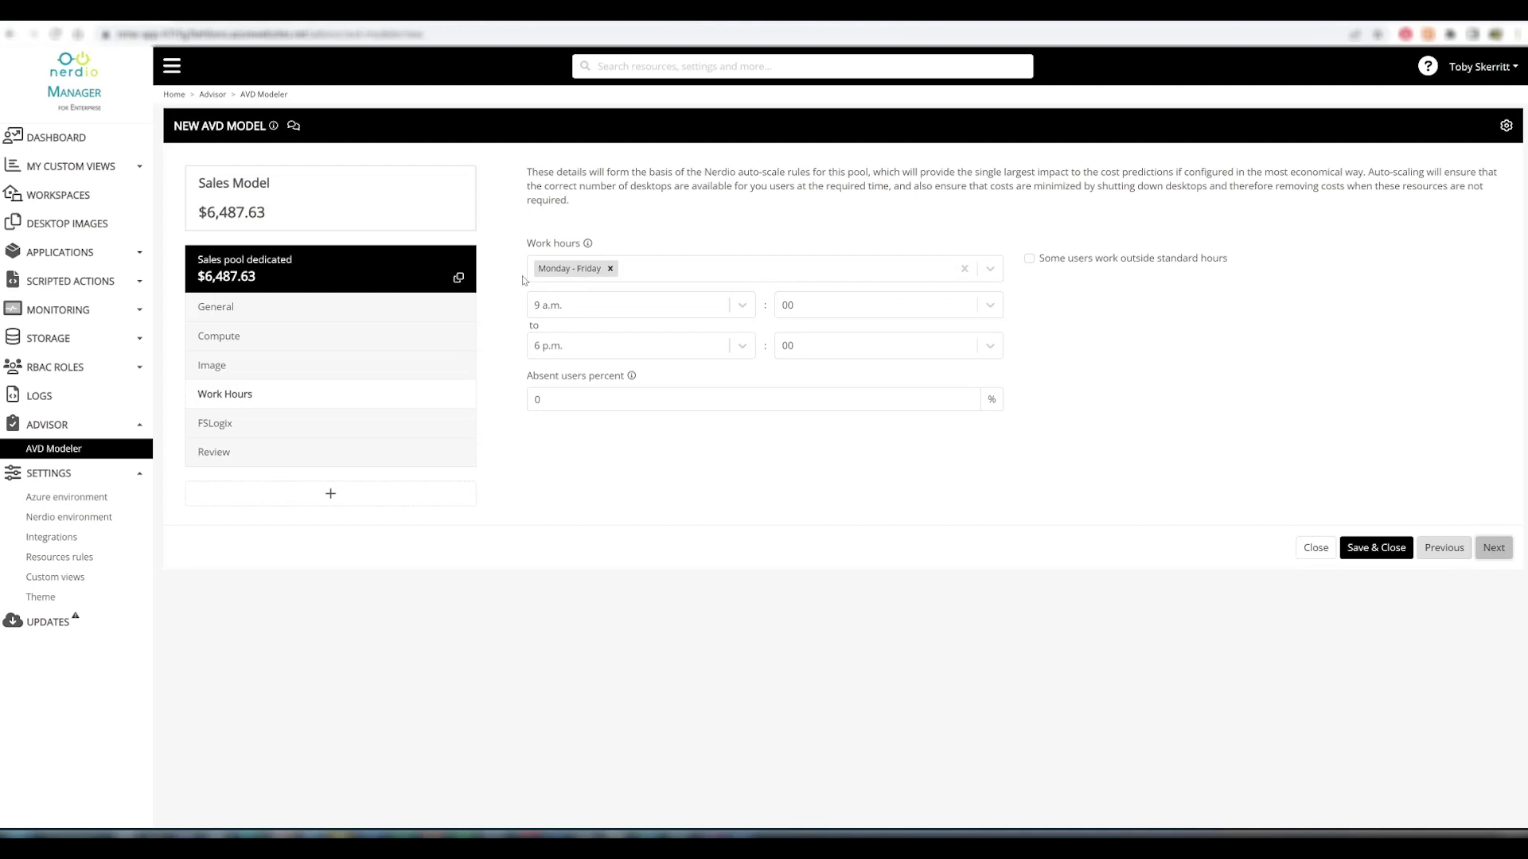
click(986, 352)
click(813, 430)
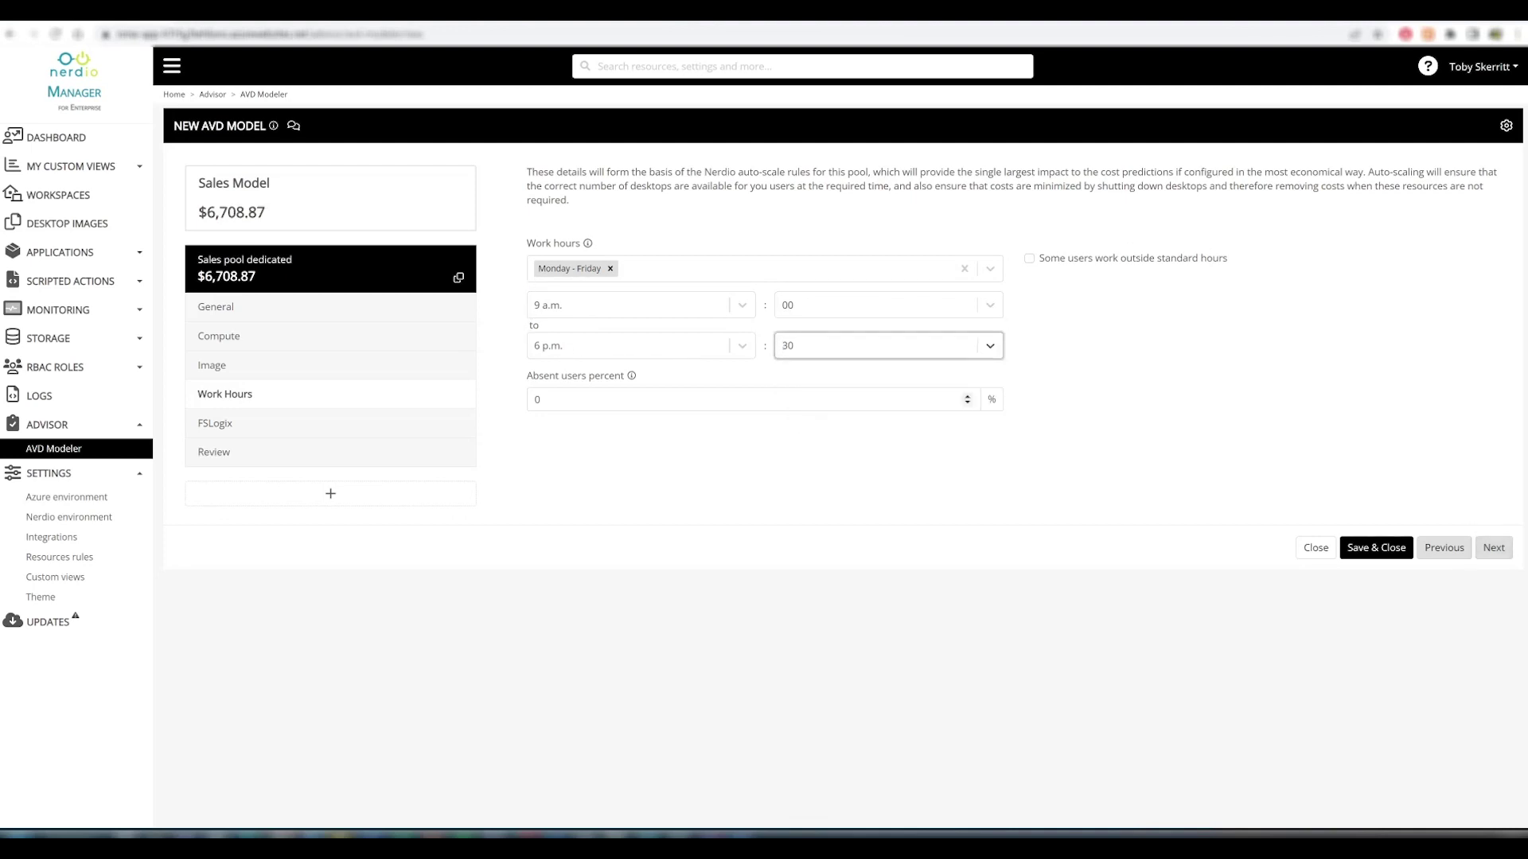
click(989, 345)
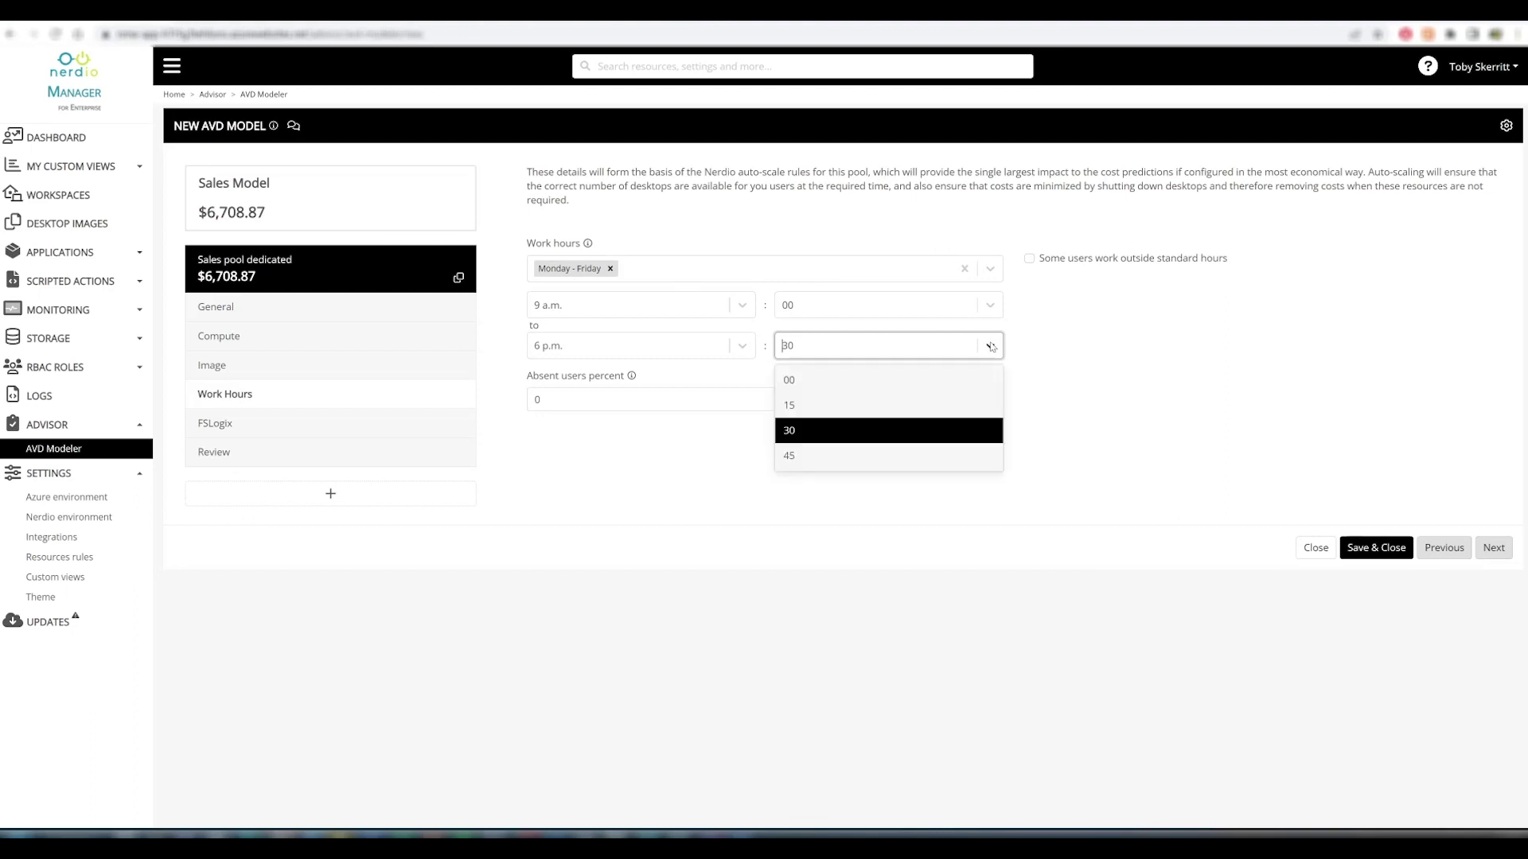
click(856, 405)
click(990, 347)
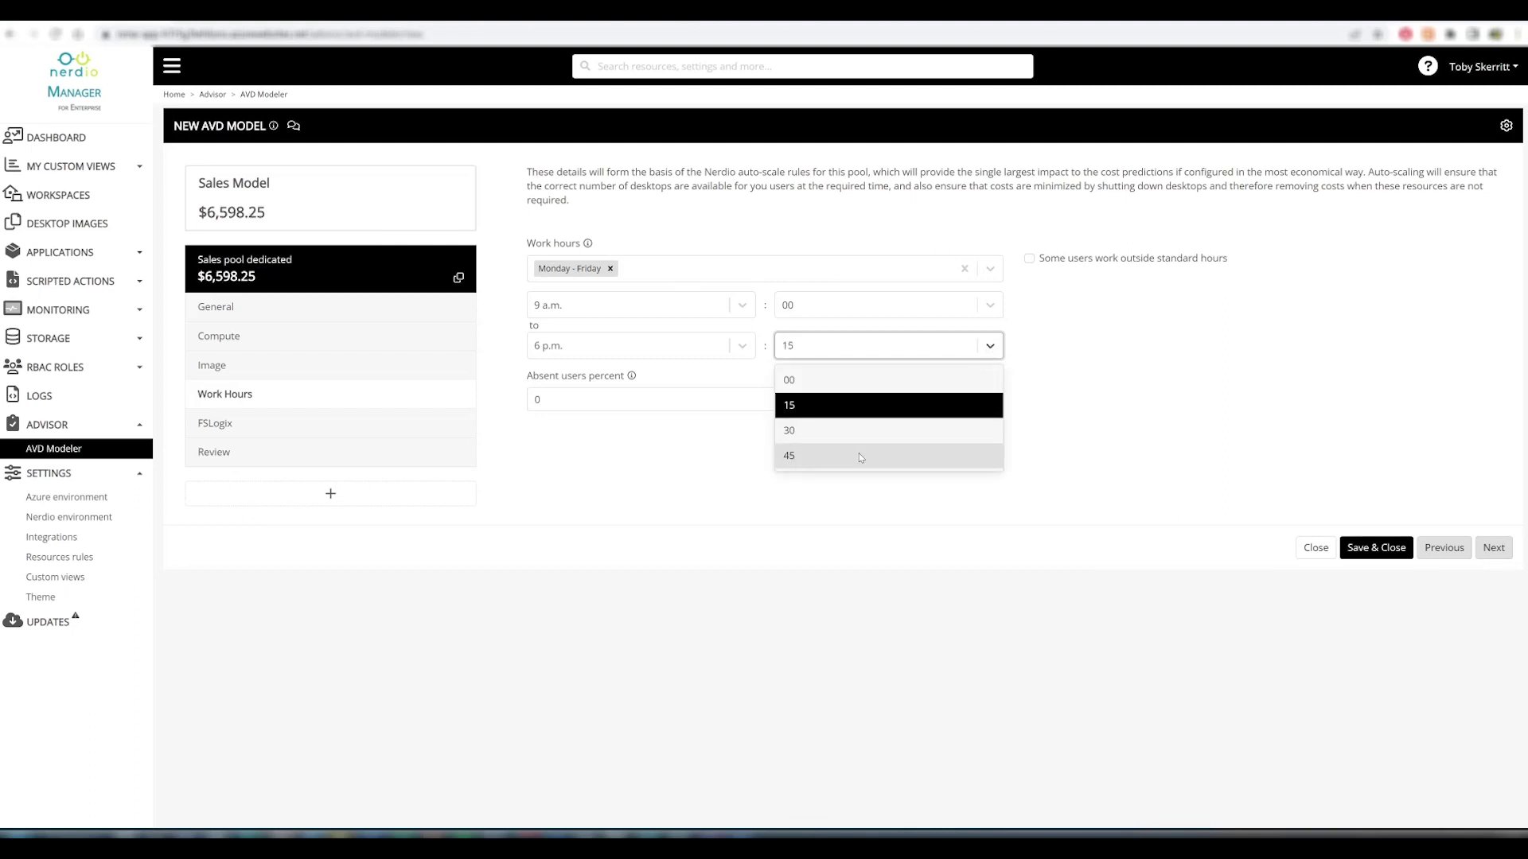
click(859, 431)
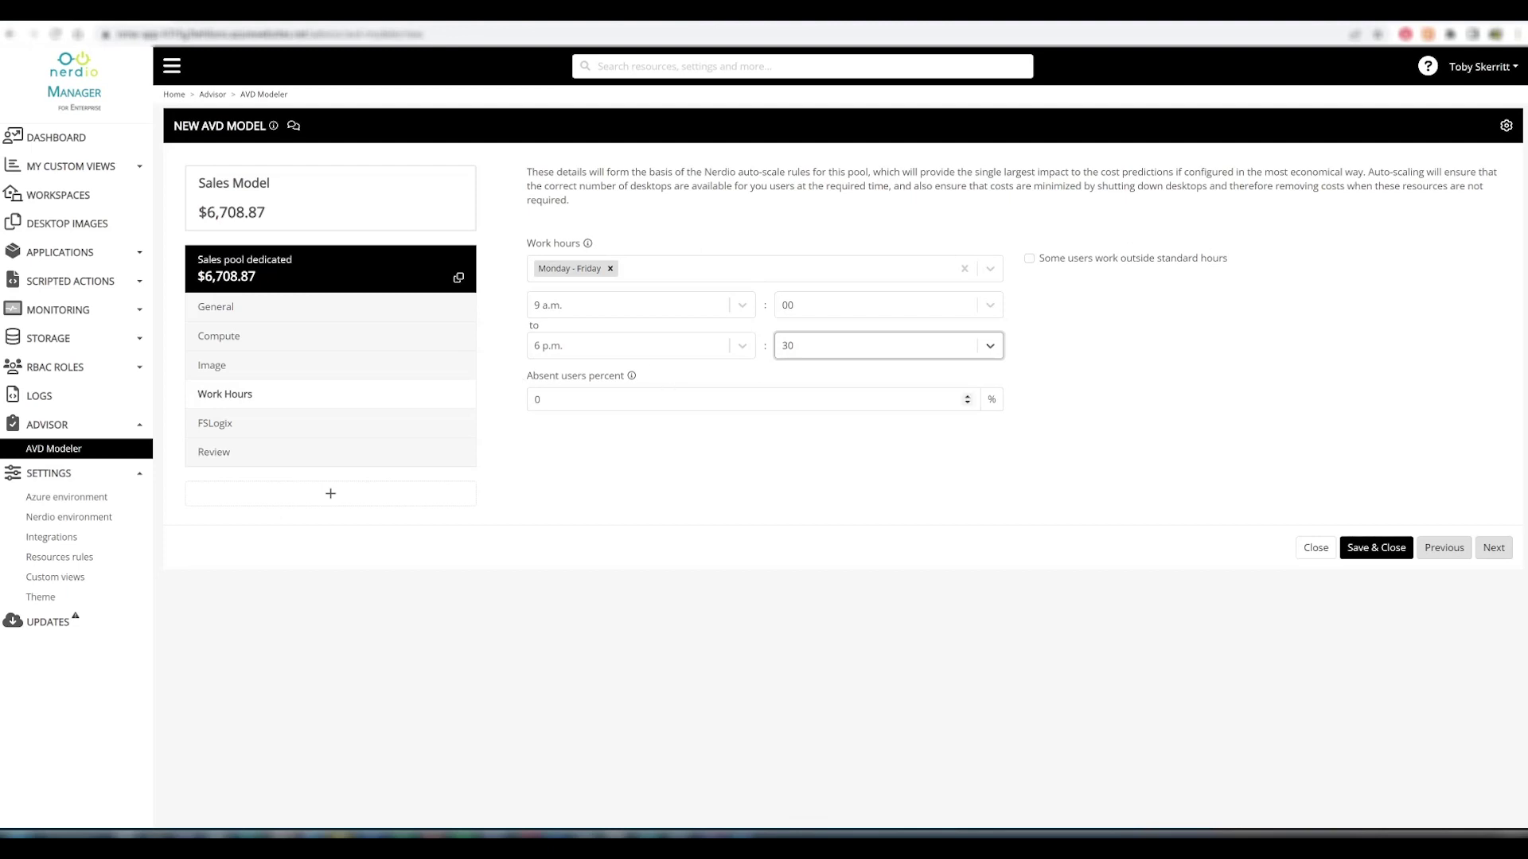
key(Tab)
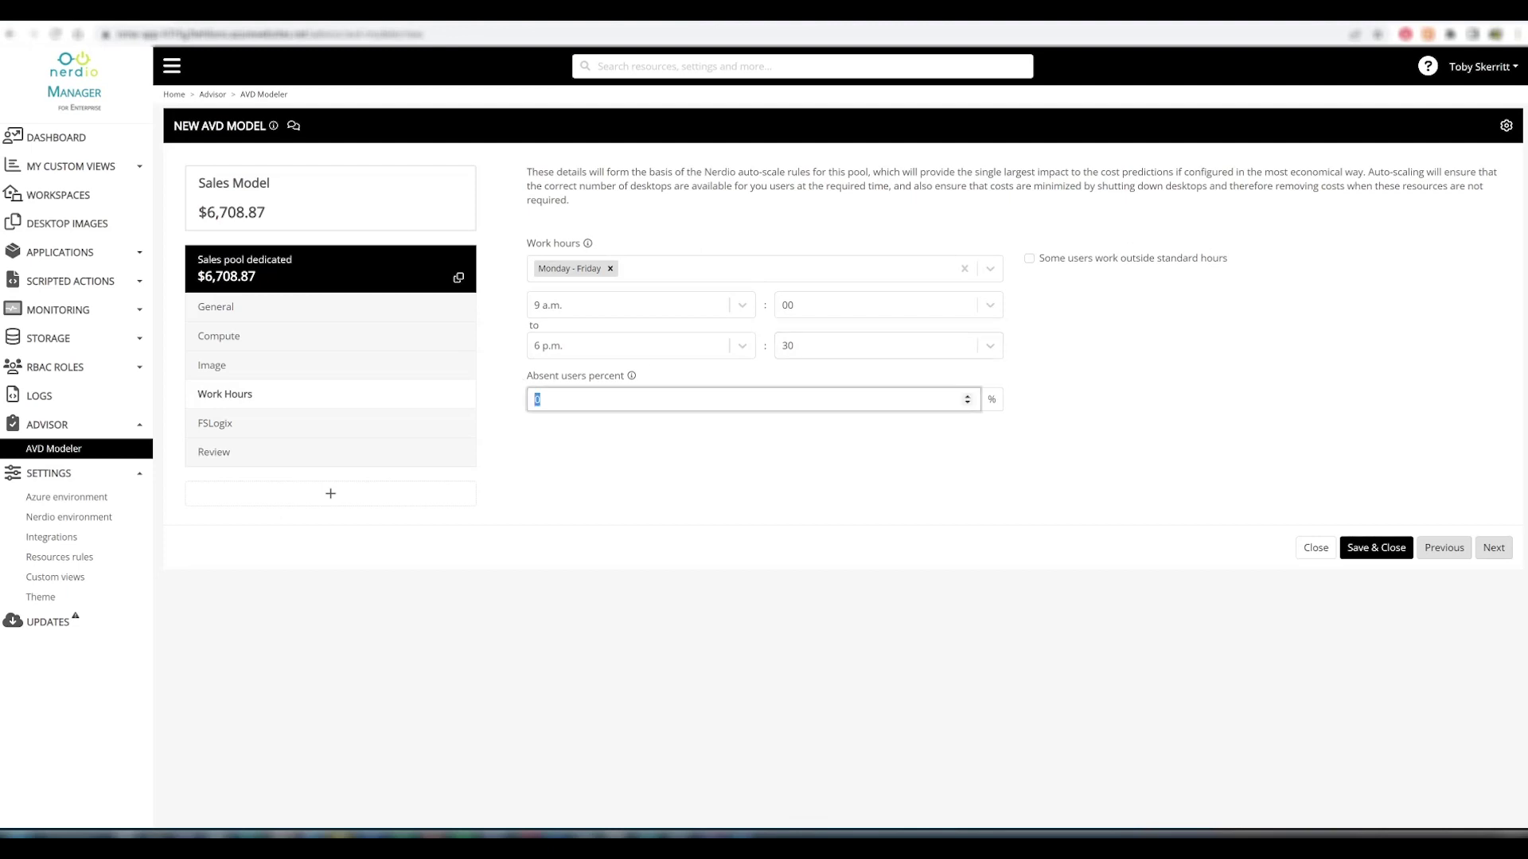
click(686, 445)
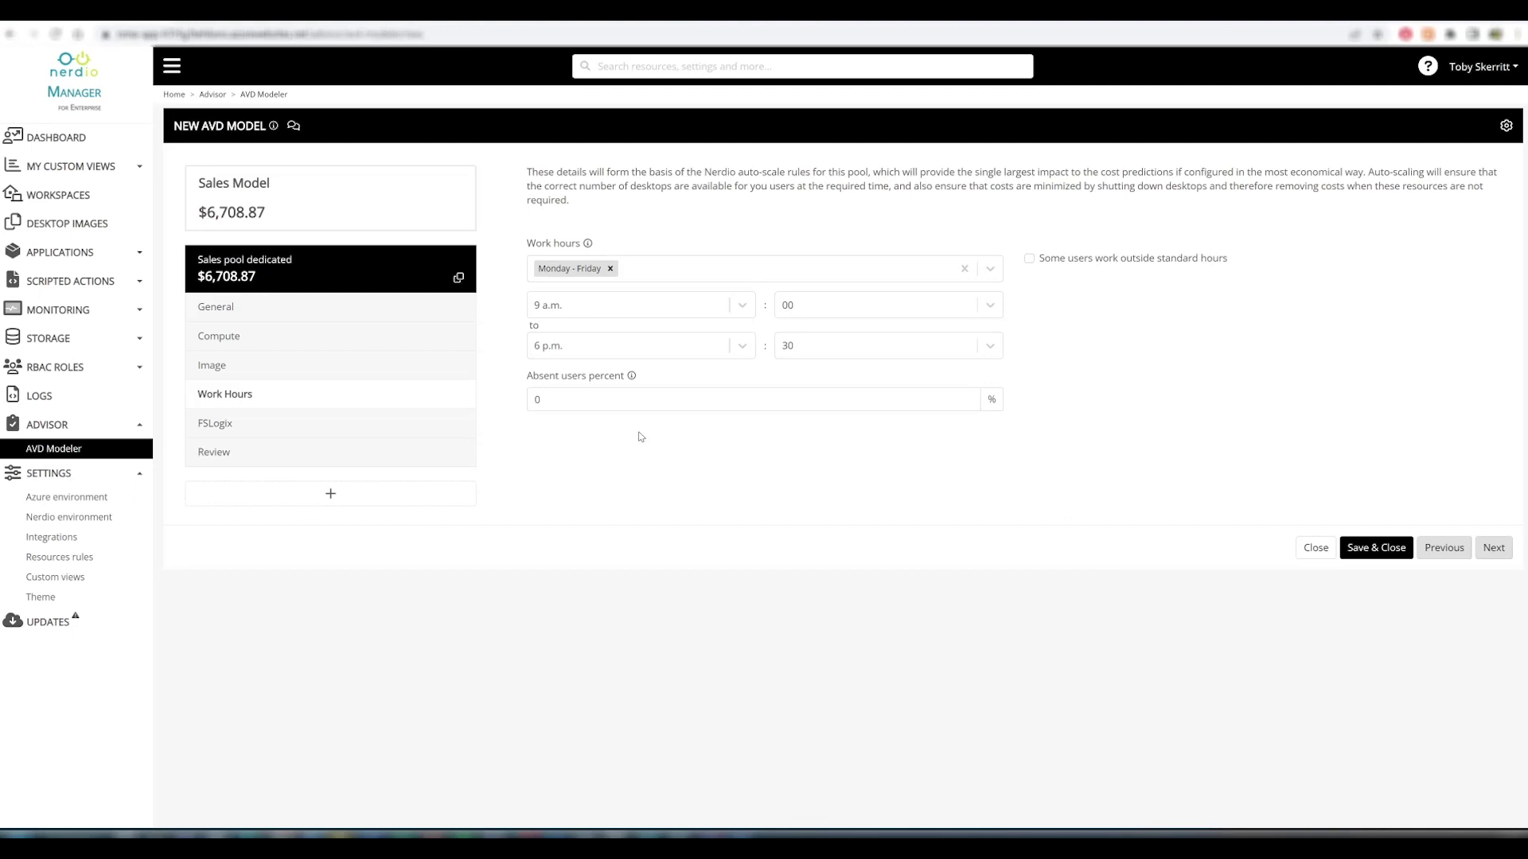
double_click(537, 399)
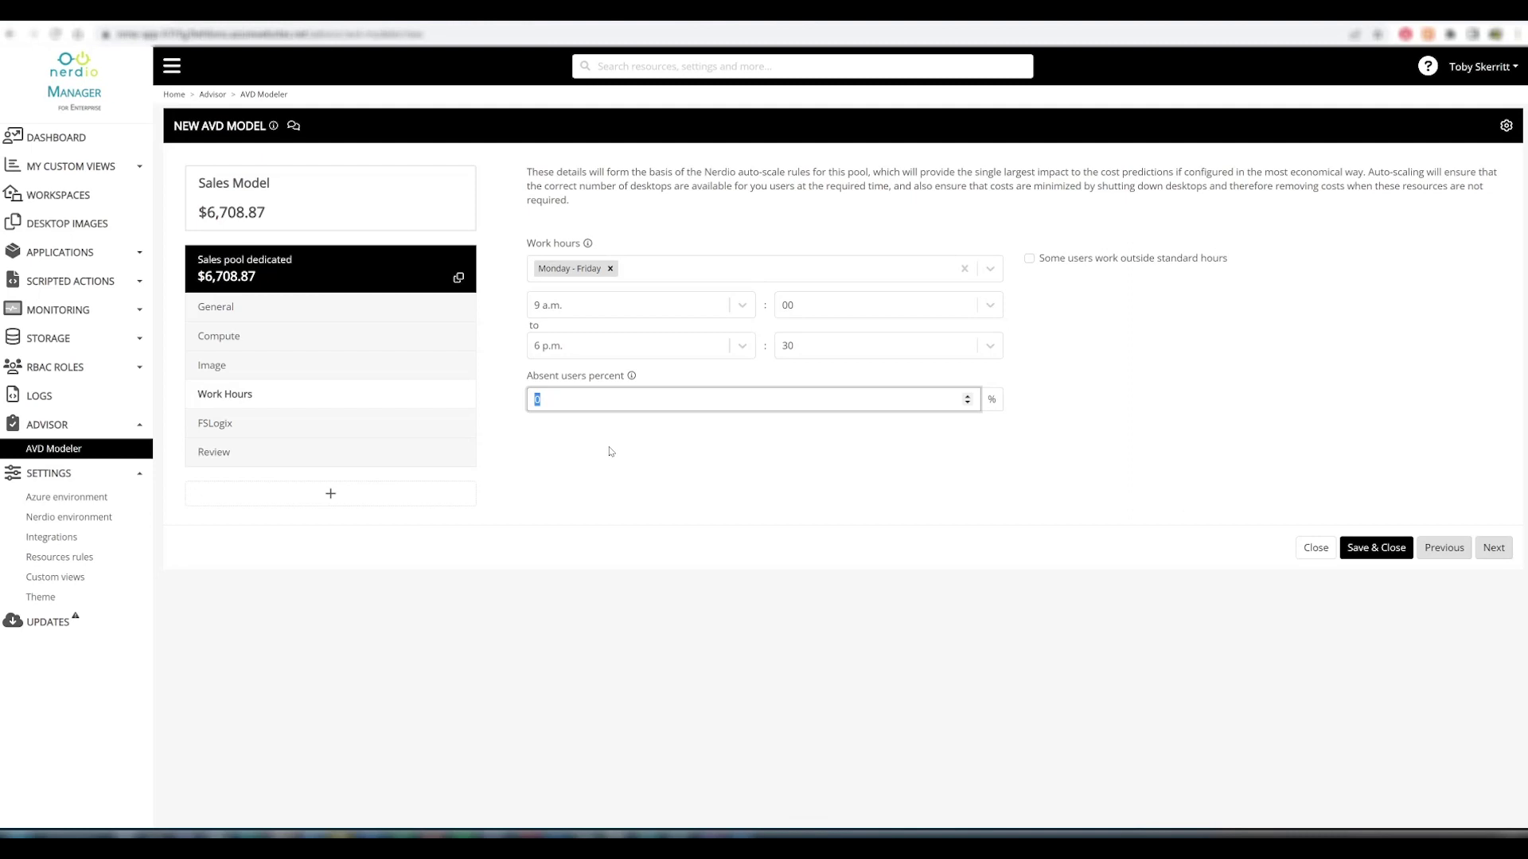
text(5)
key(BackSpace)
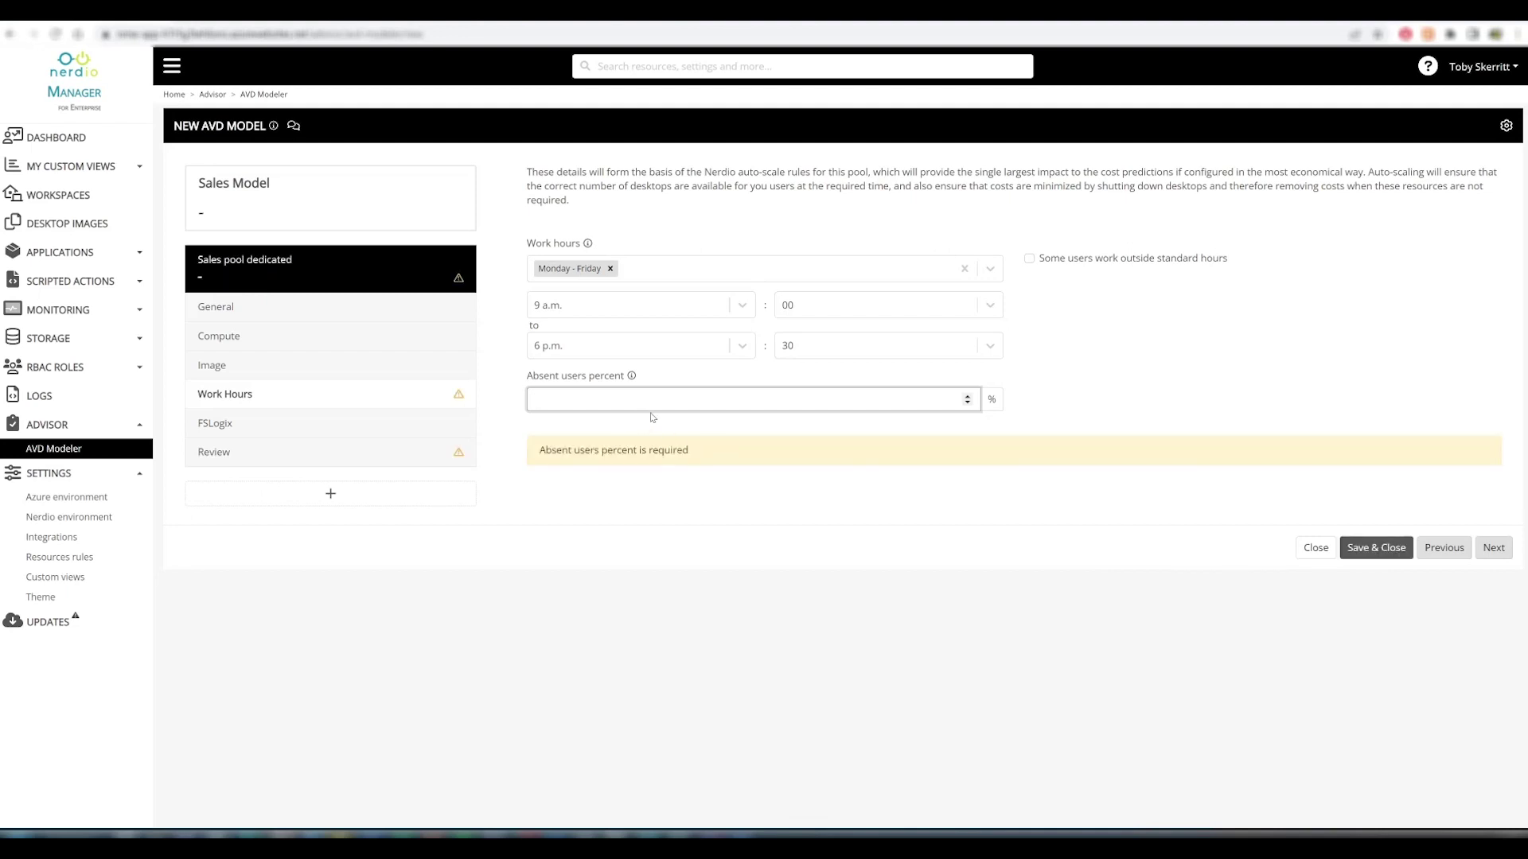
text(0)
click(776, 444)
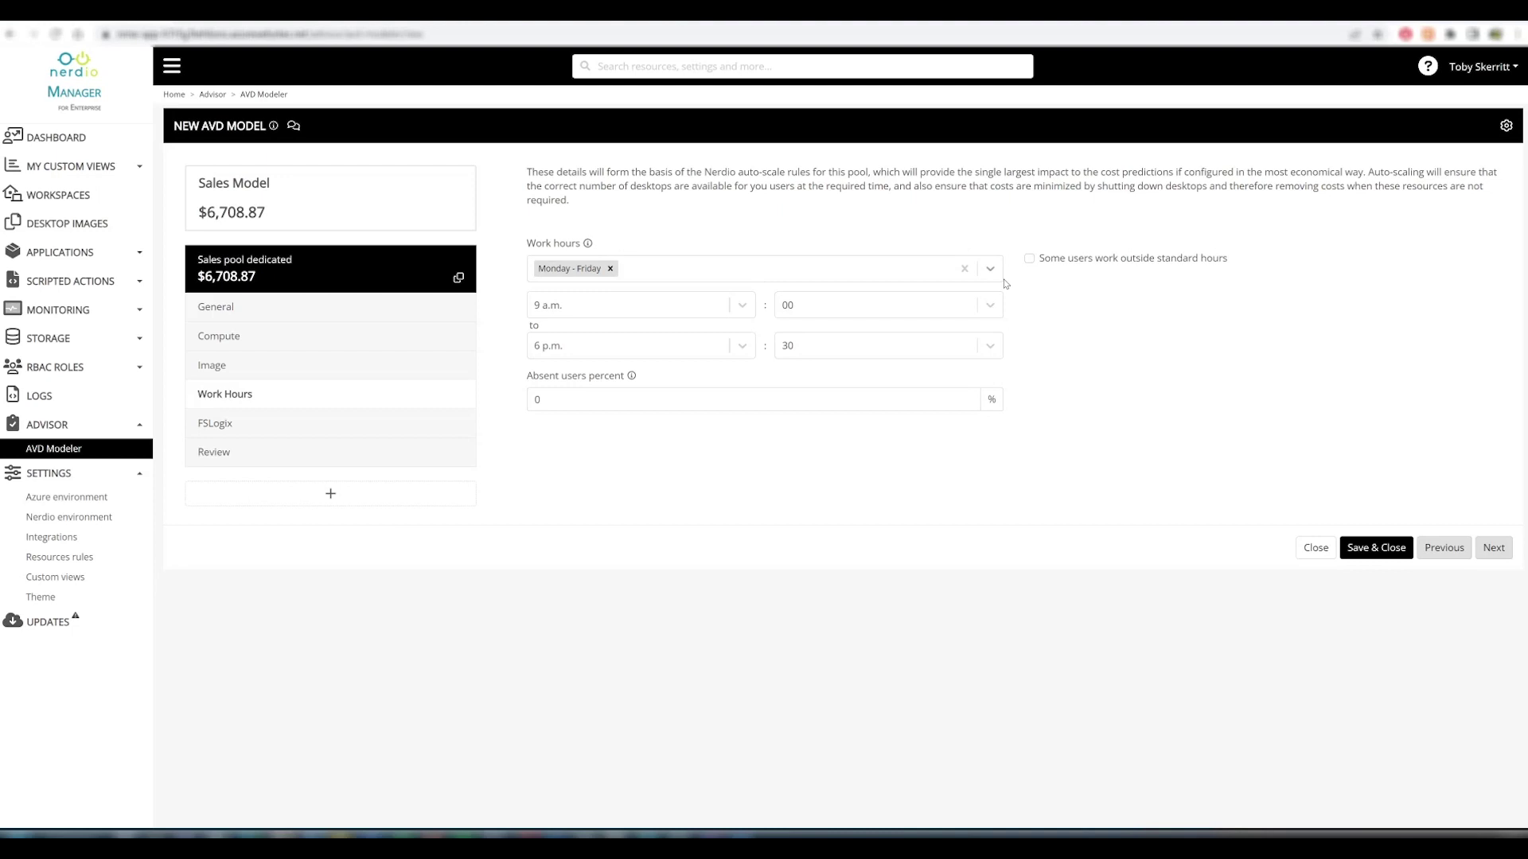
Let 20% of users work 2 additional hours beyond standard hours, then reach FSLogix.
click(1031, 259)
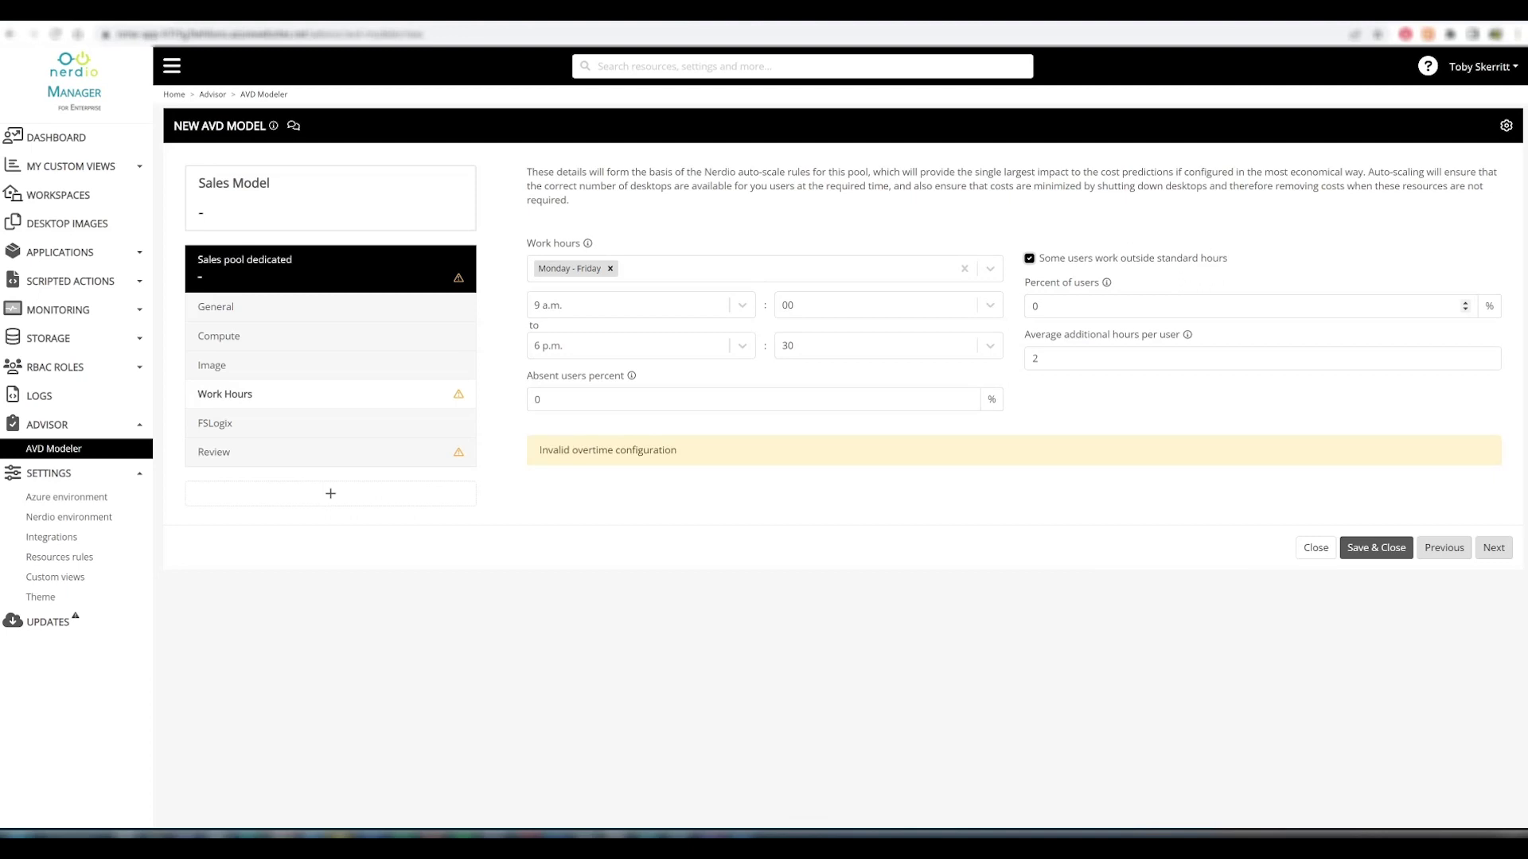
key(Tab)
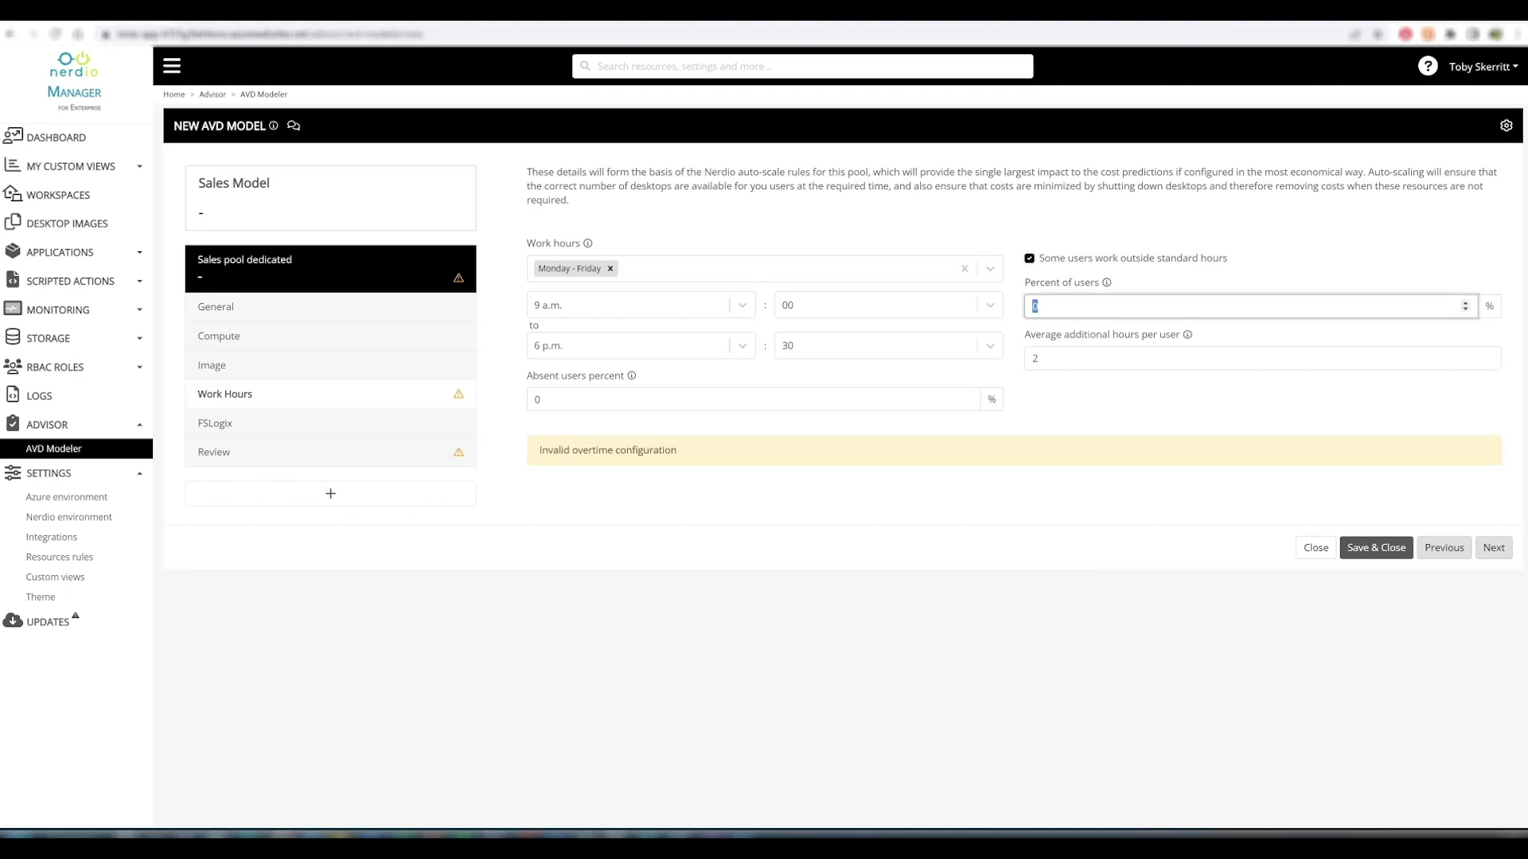
text(20)
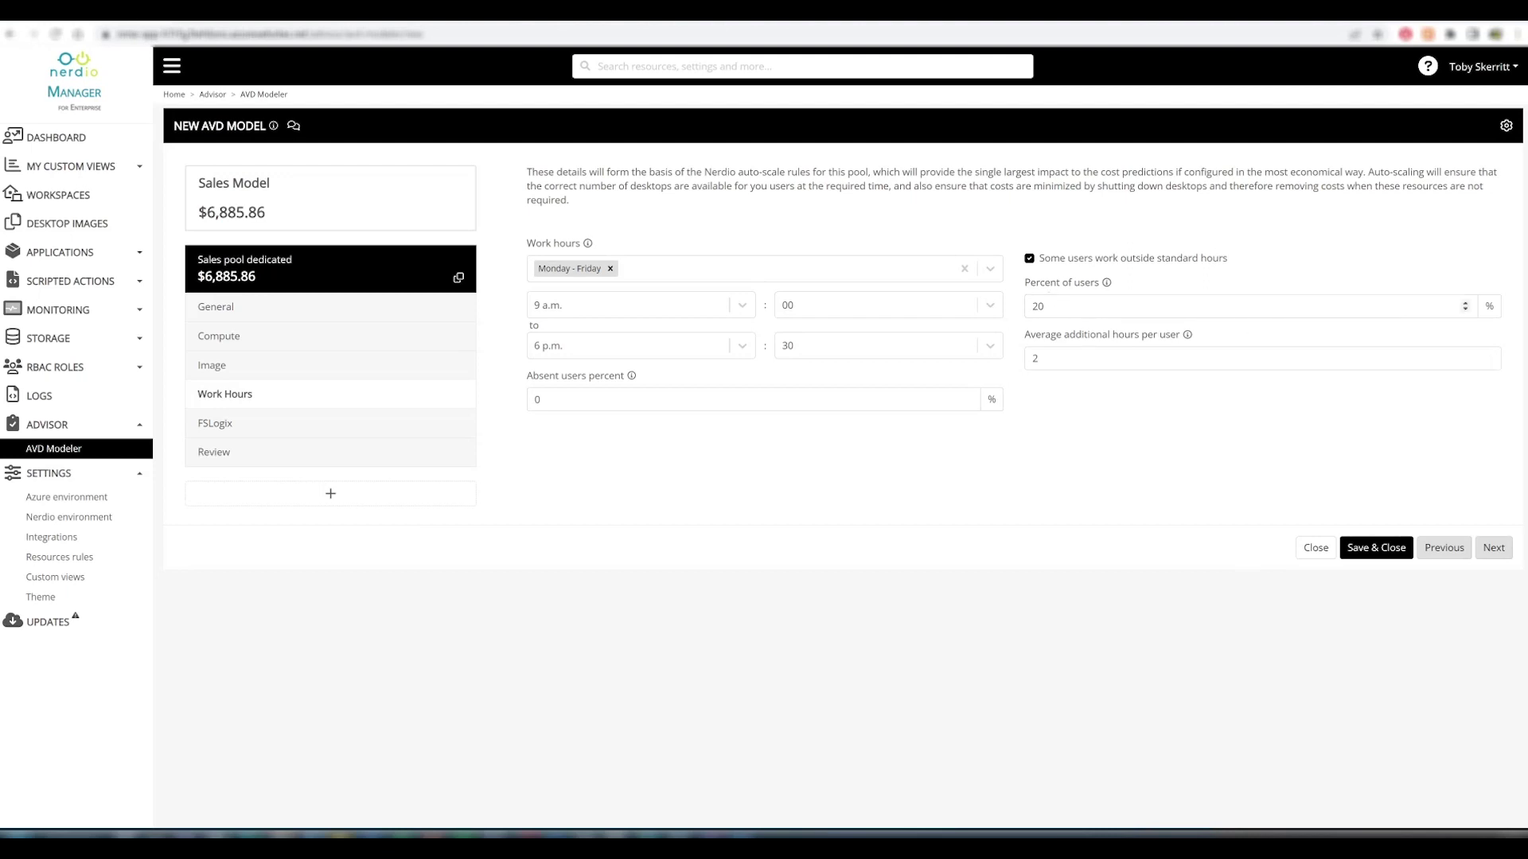
double_click(1034, 358)
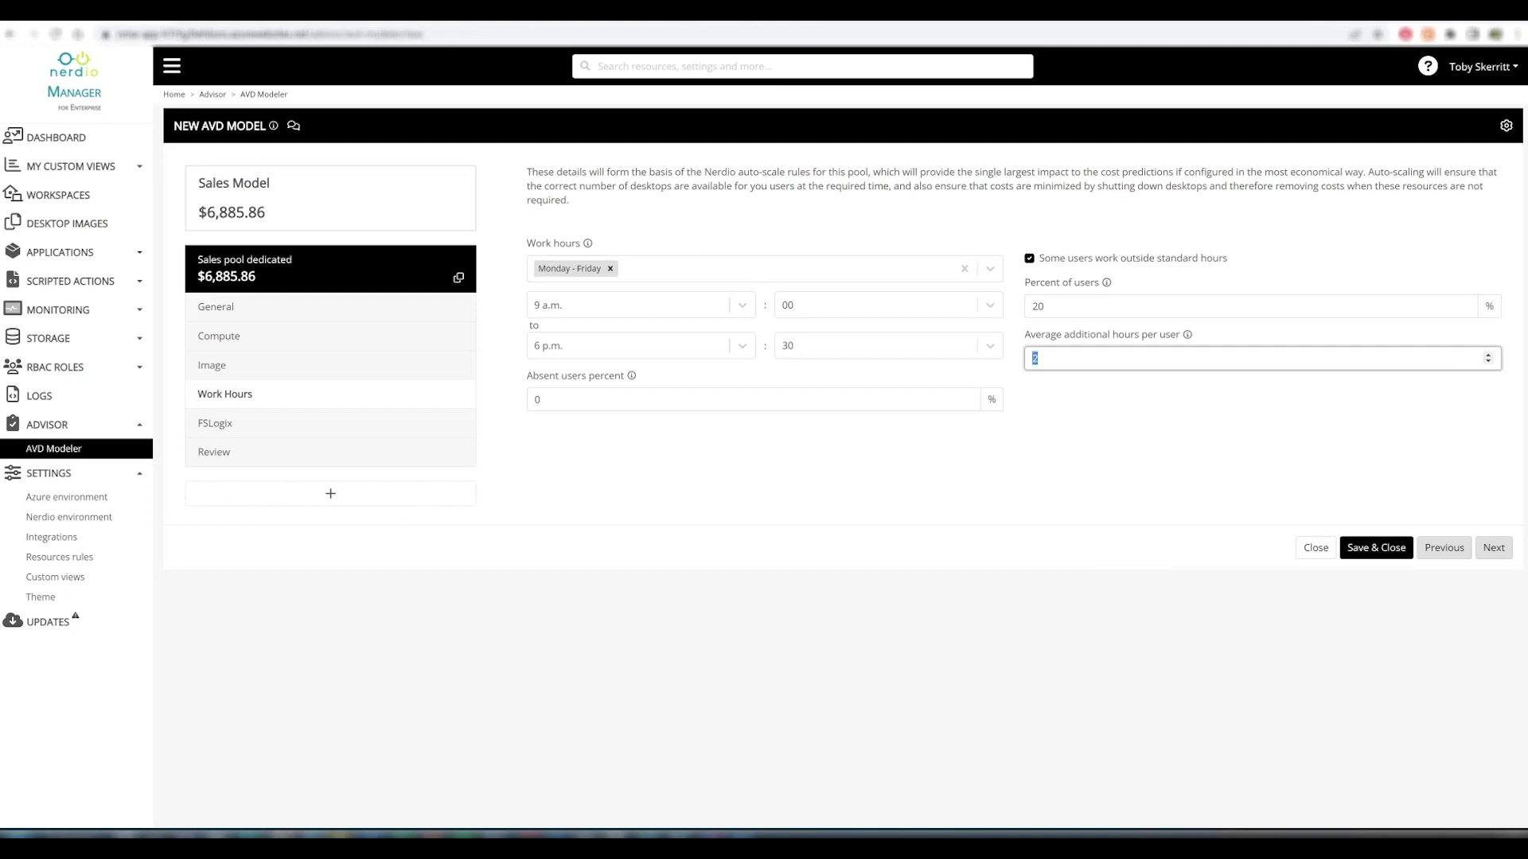
text(3)
key(BackSpace)
text(2)
click(1073, 429)
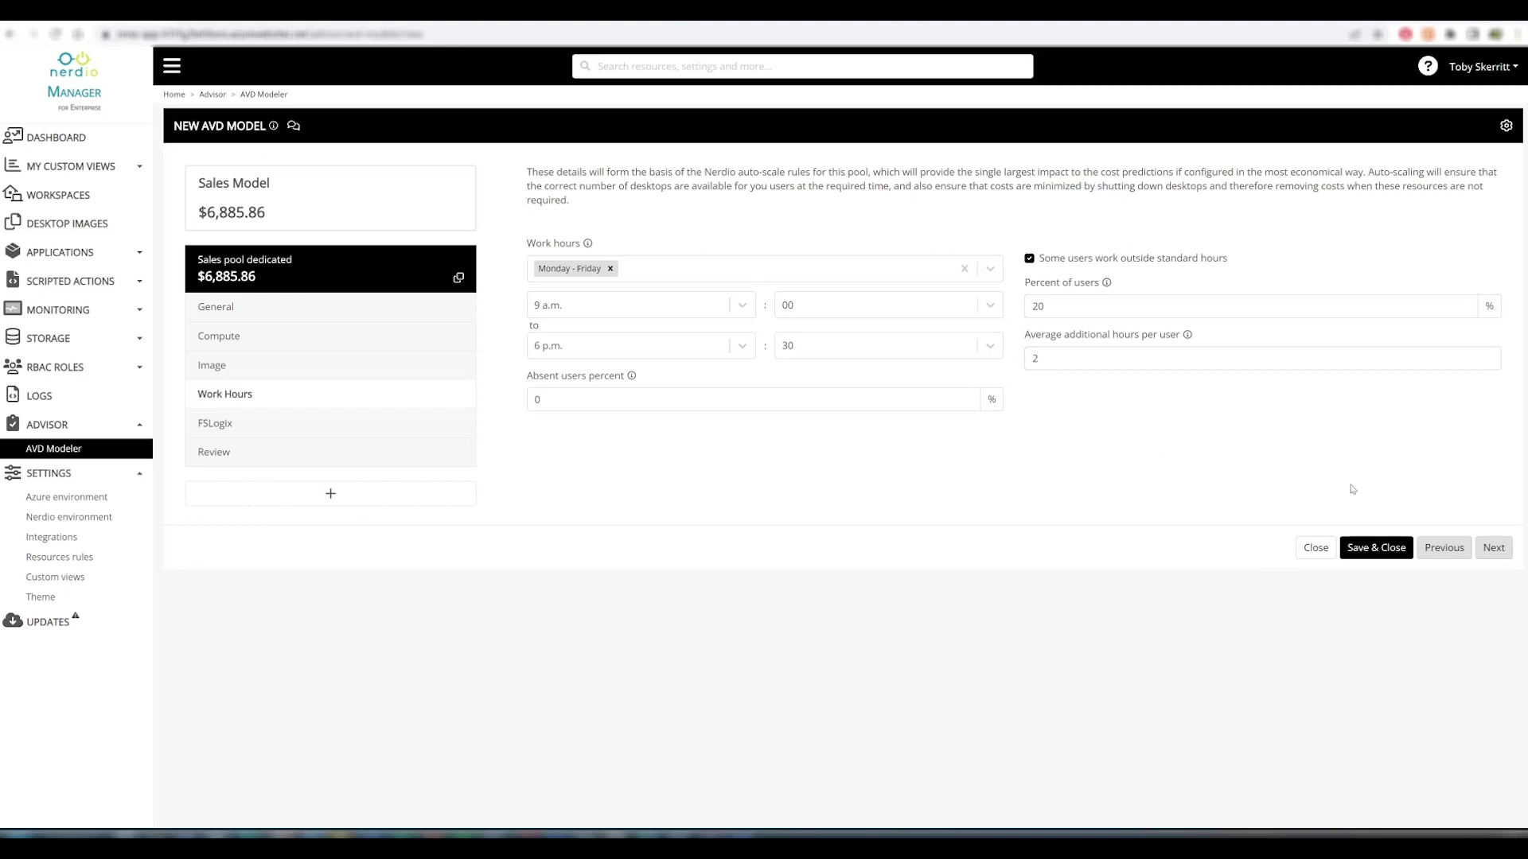
click(1493, 547)
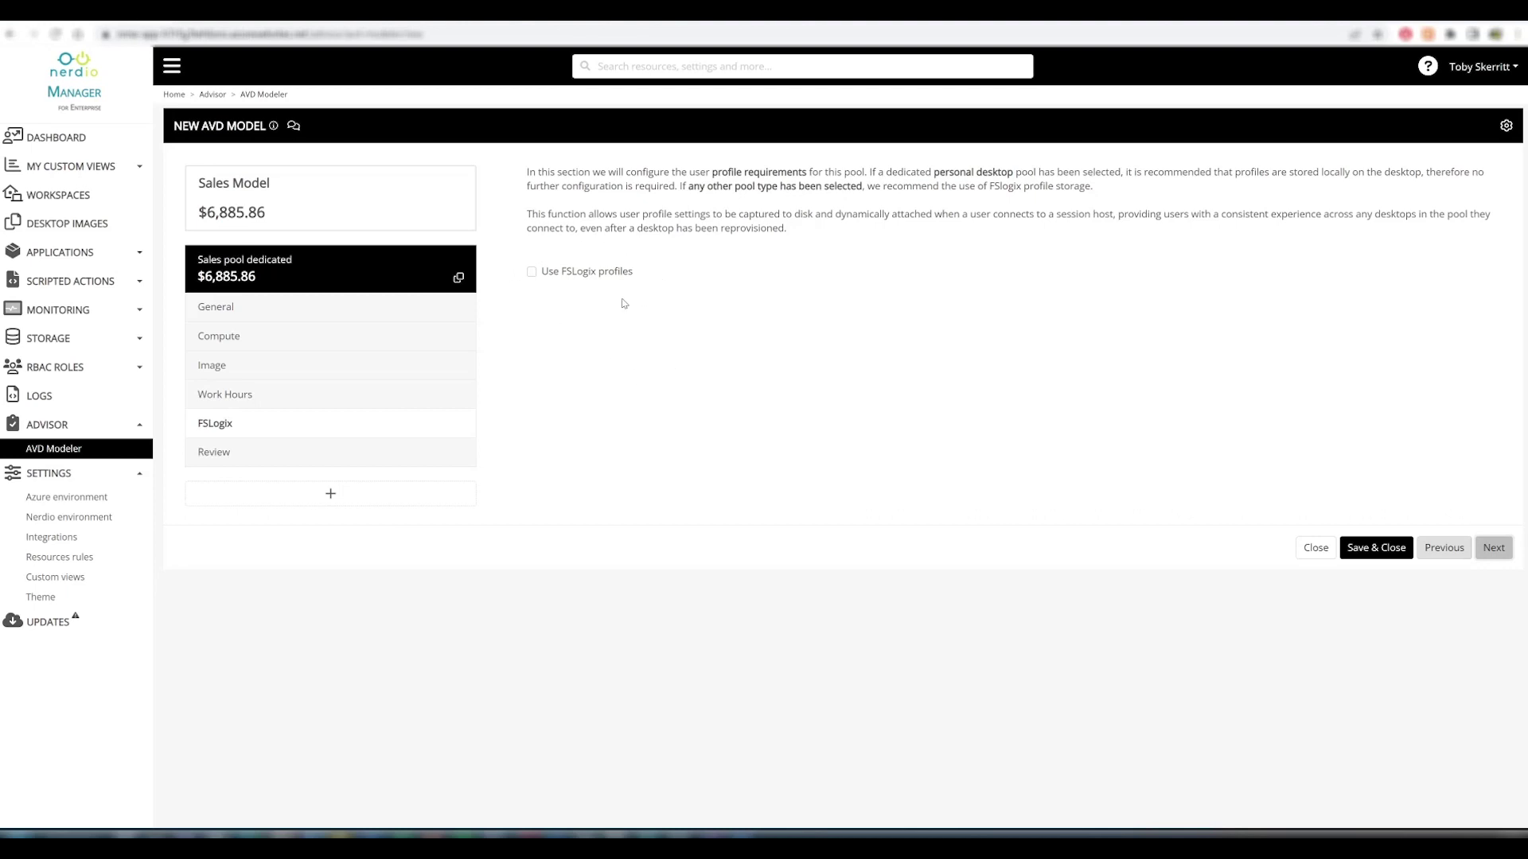
Open the Review page and highlight the $68.86 optimized and $169.30 unoptimized per-user costs.
click(1493, 547)
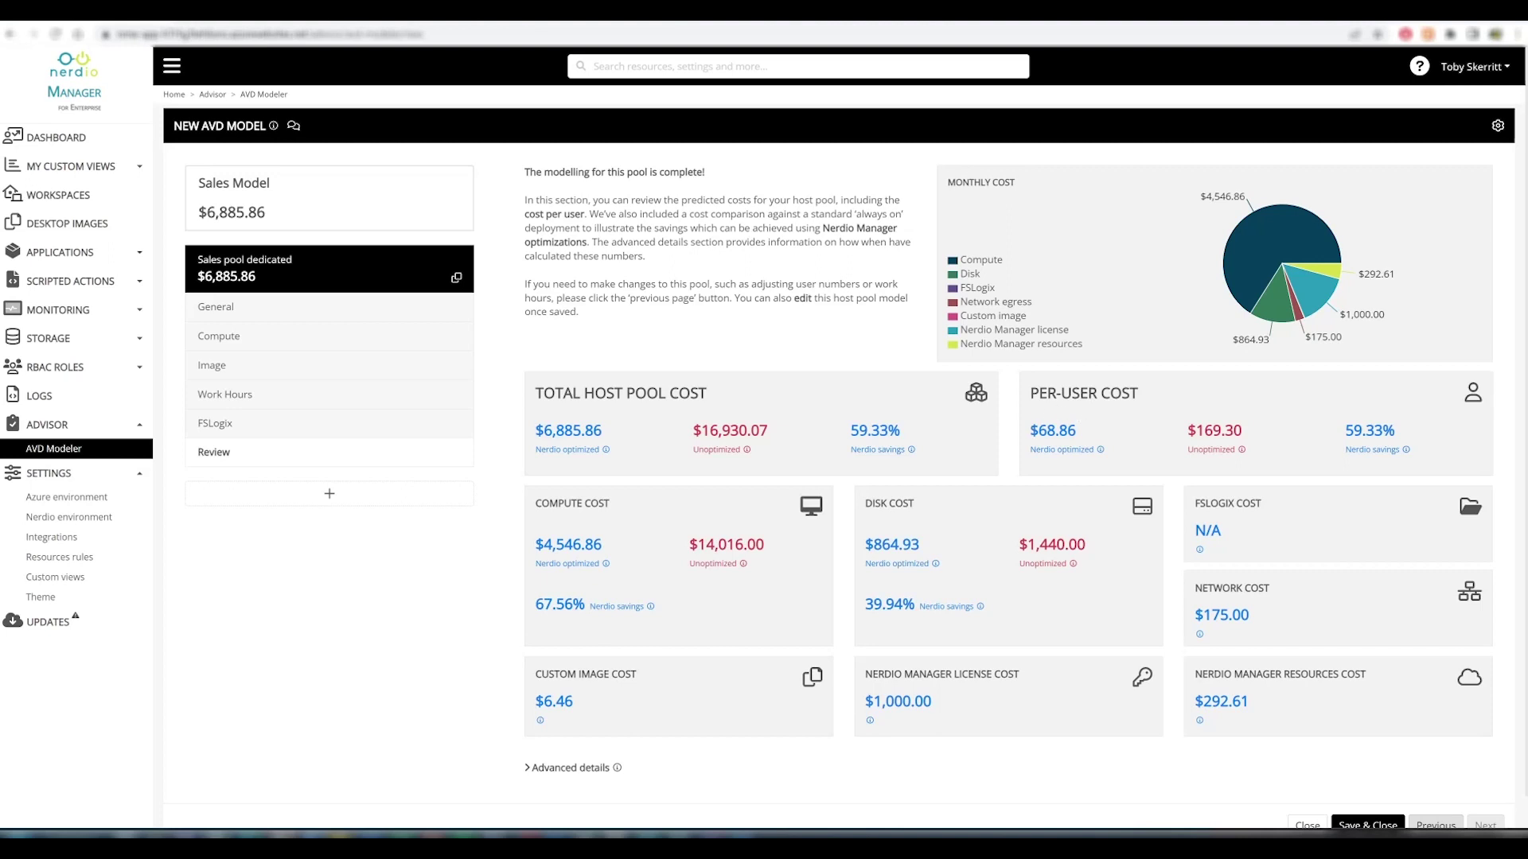
double_click(1053, 430)
double_click(1217, 430)
triple_click(1216, 431)
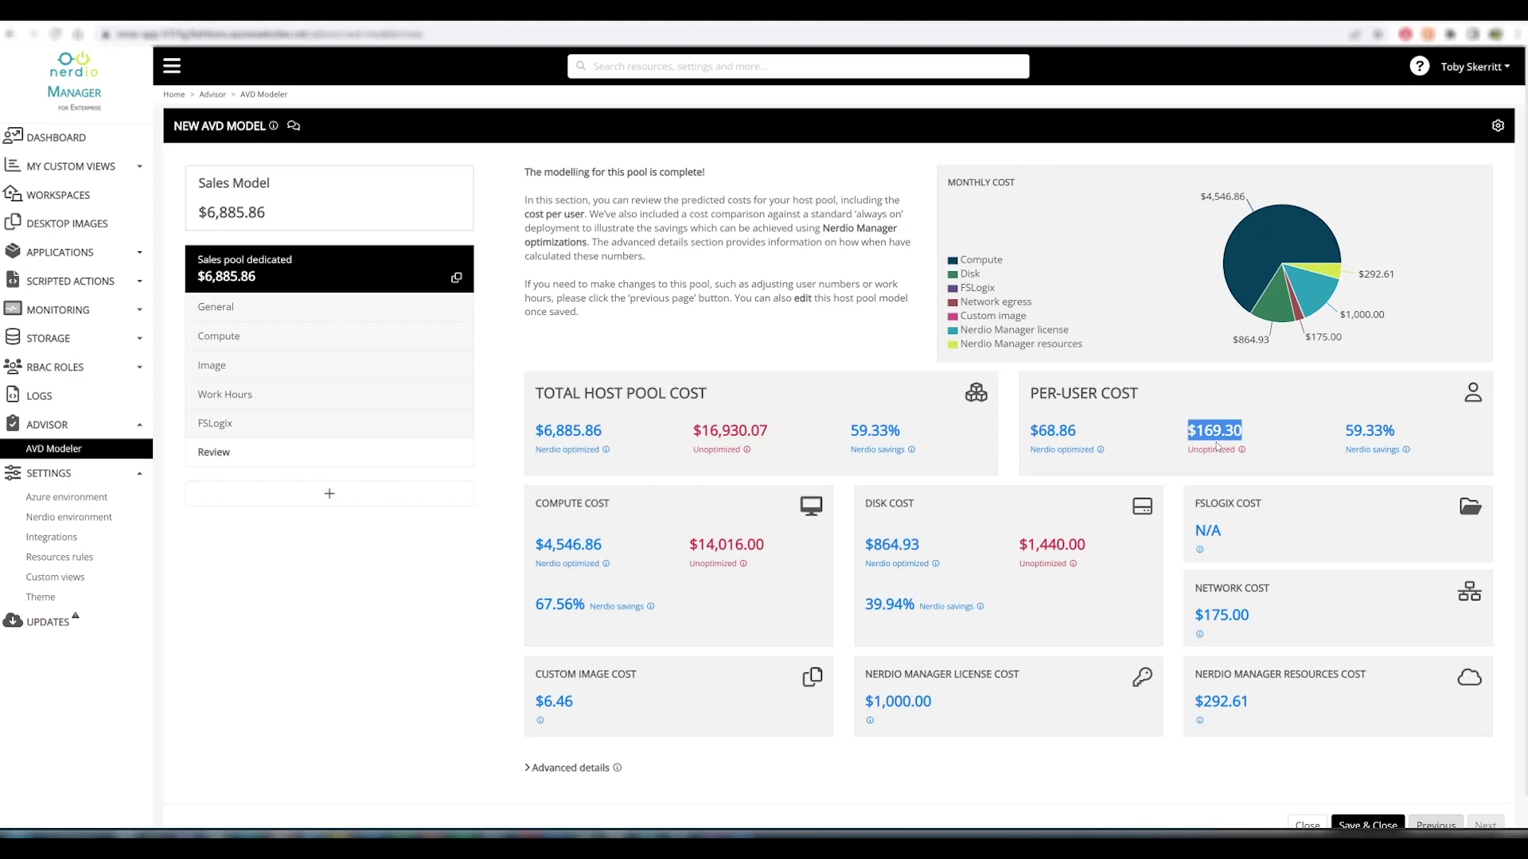
click(1284, 430)
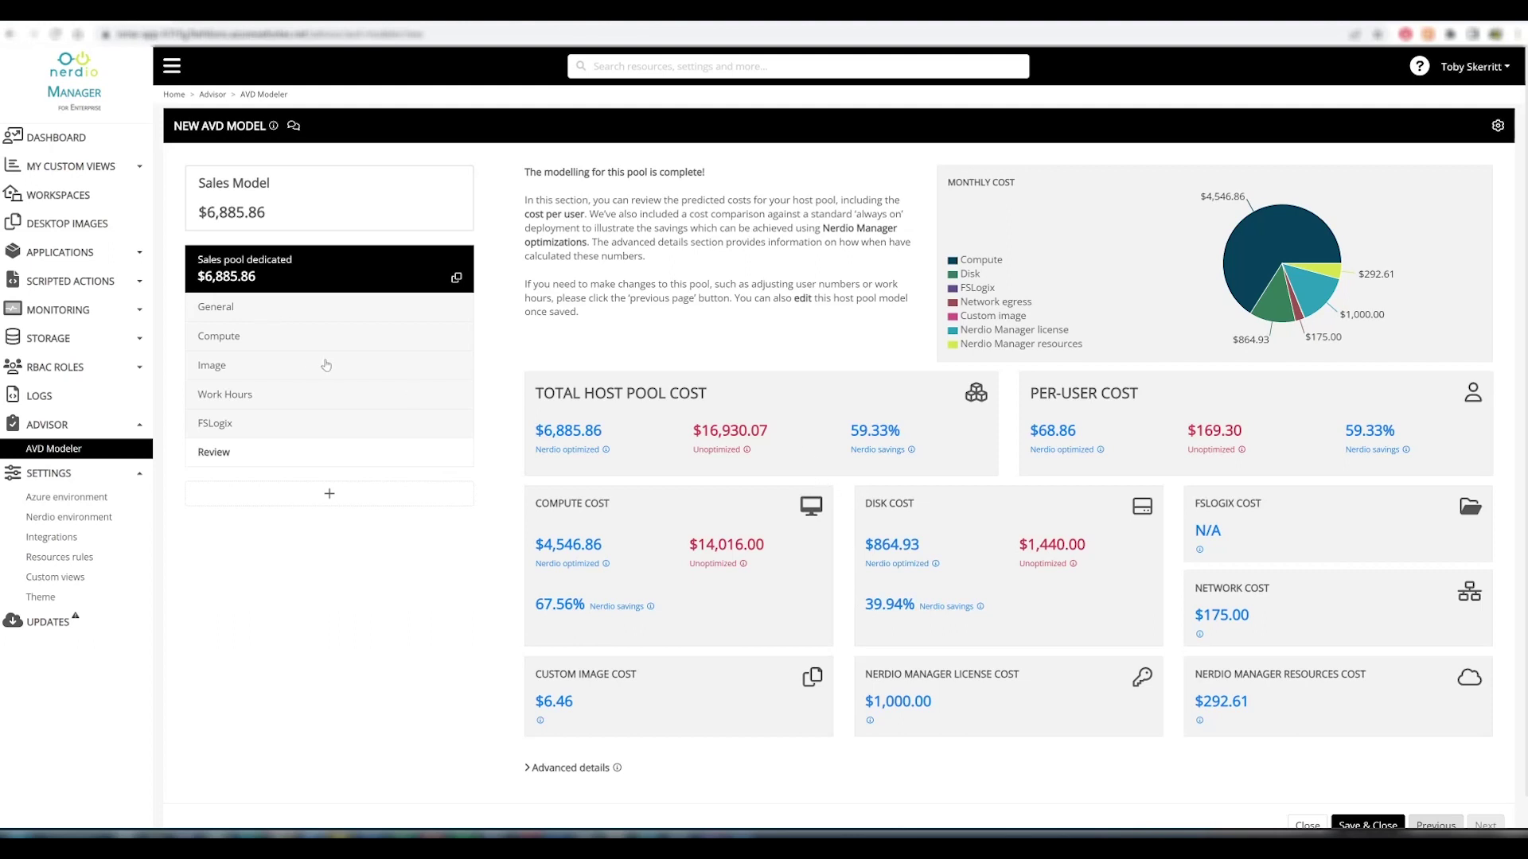
scroll(990, 545, down, 1)
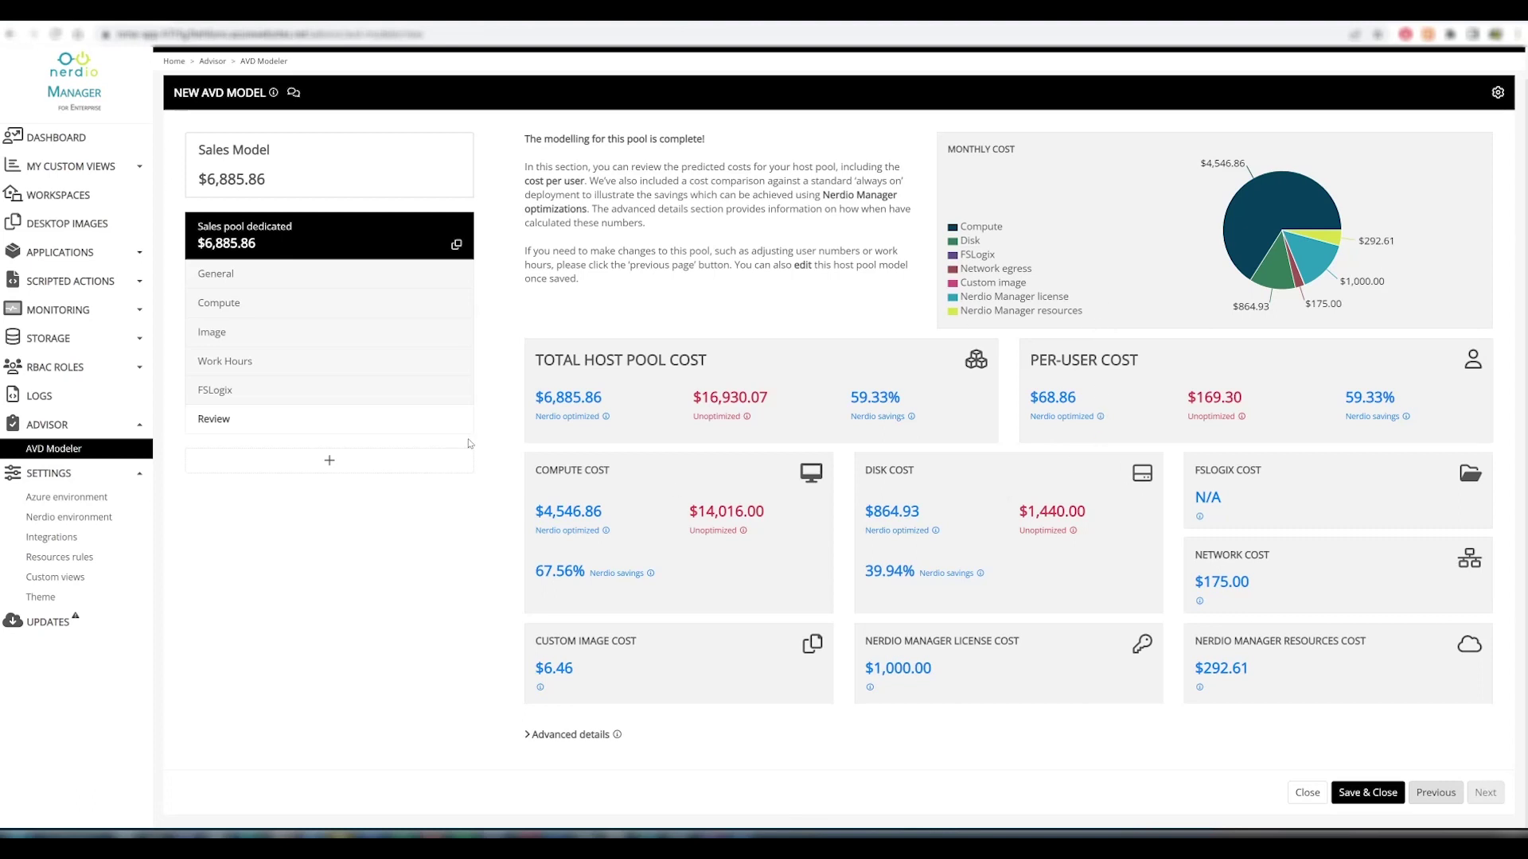
Add a second host pool named 'shared' with 200 users.
click(329, 460)
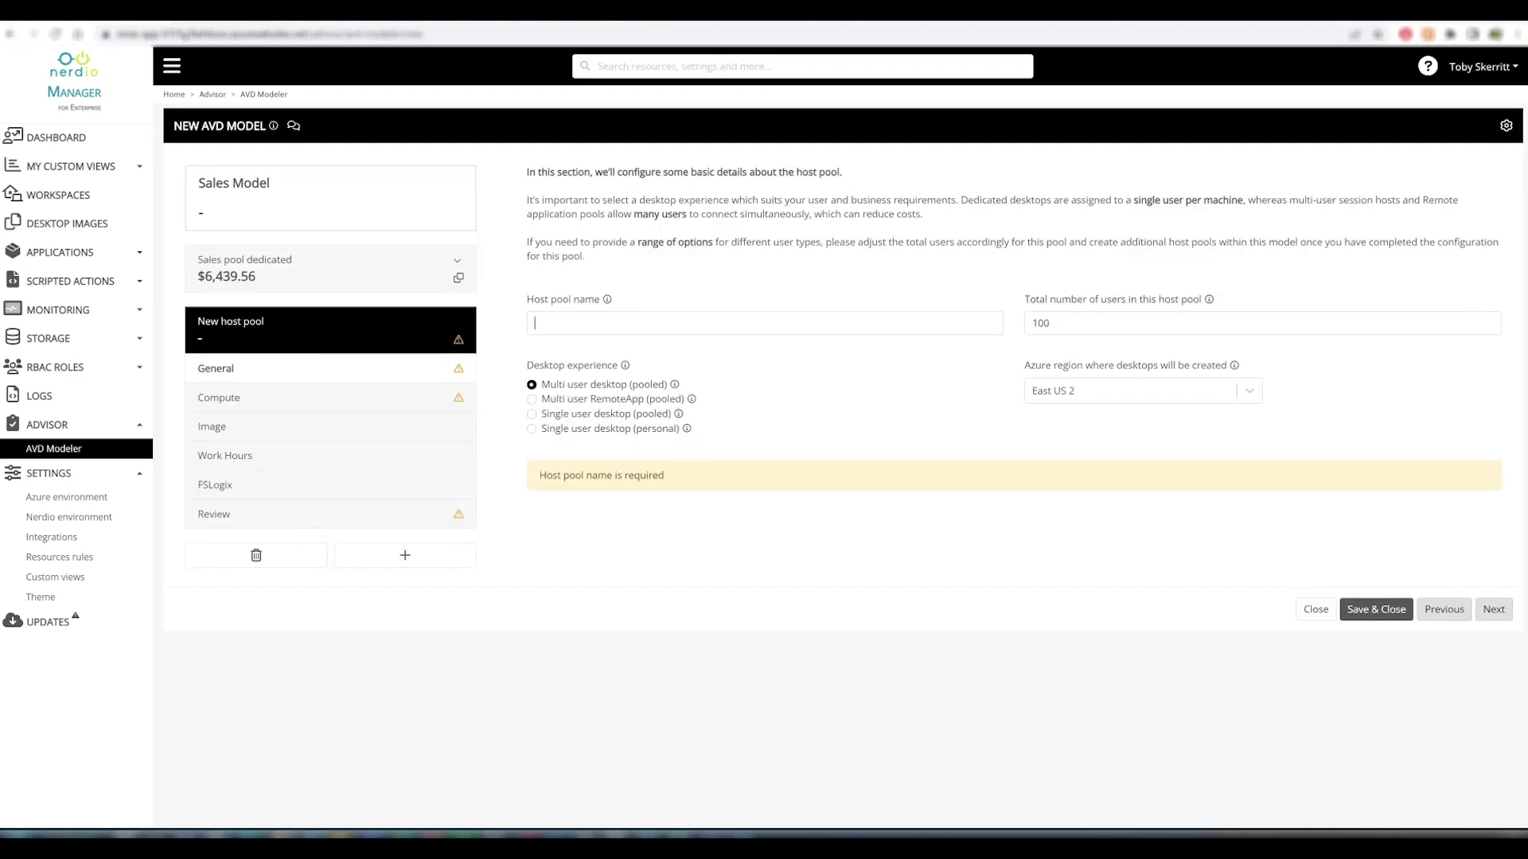
text(sh)
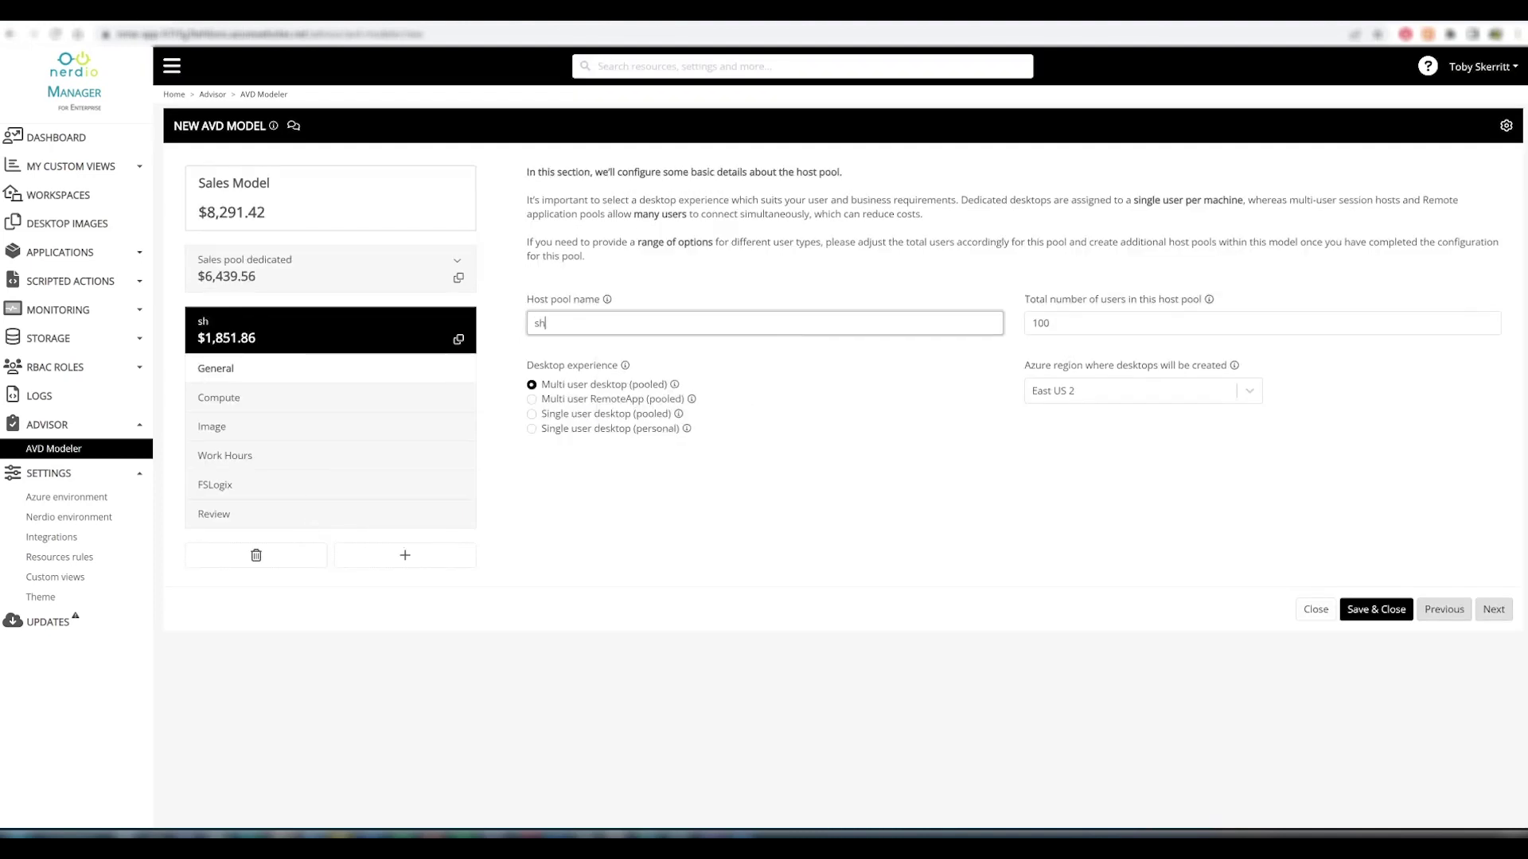
text(ared)
click(1058, 323)
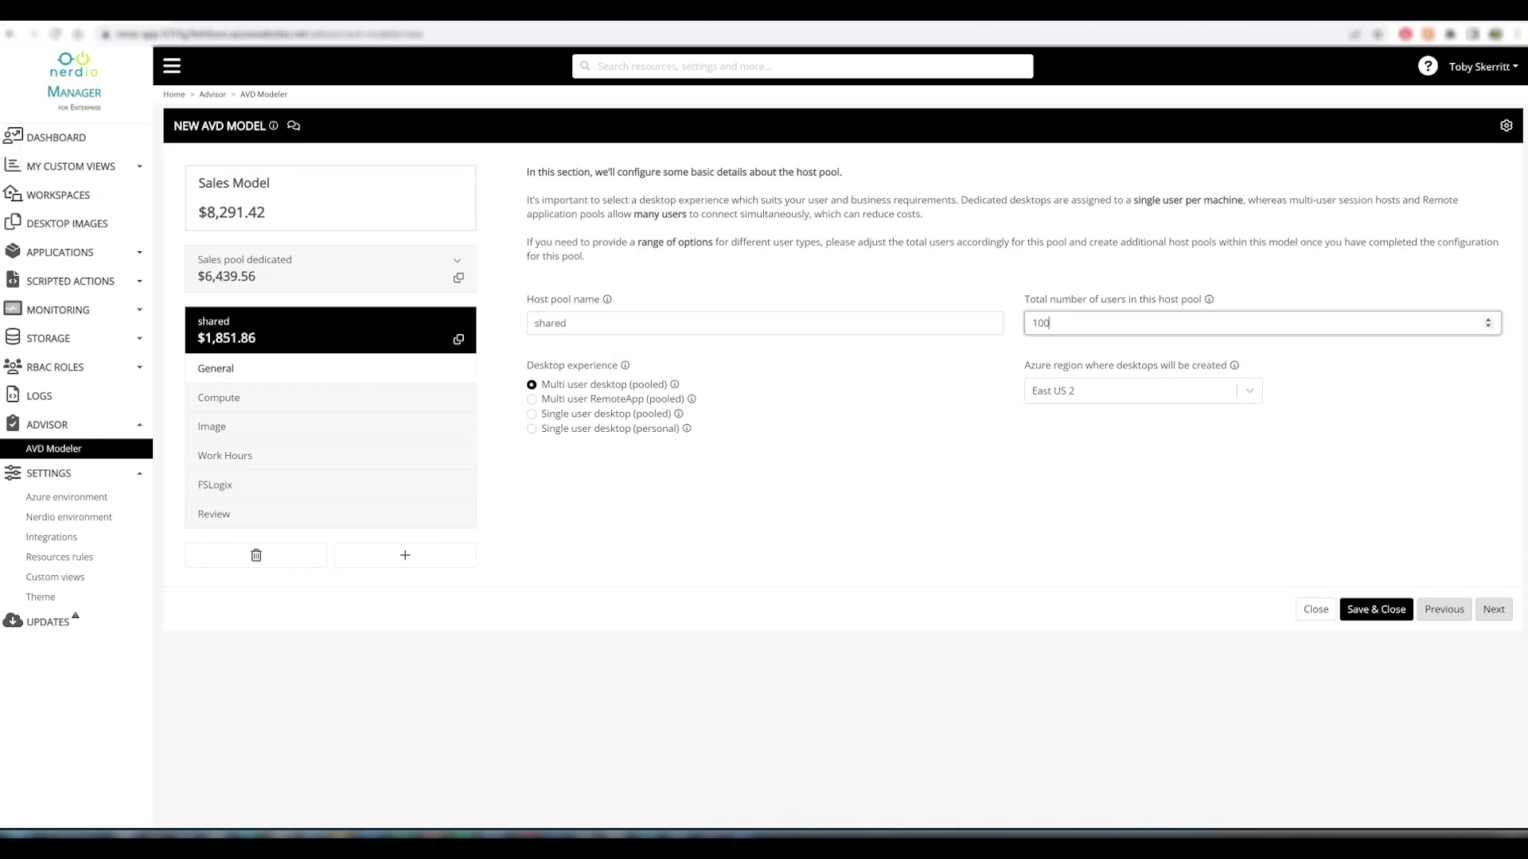
key(BackSpace)
key(BackSpace)
key(BackSpace)
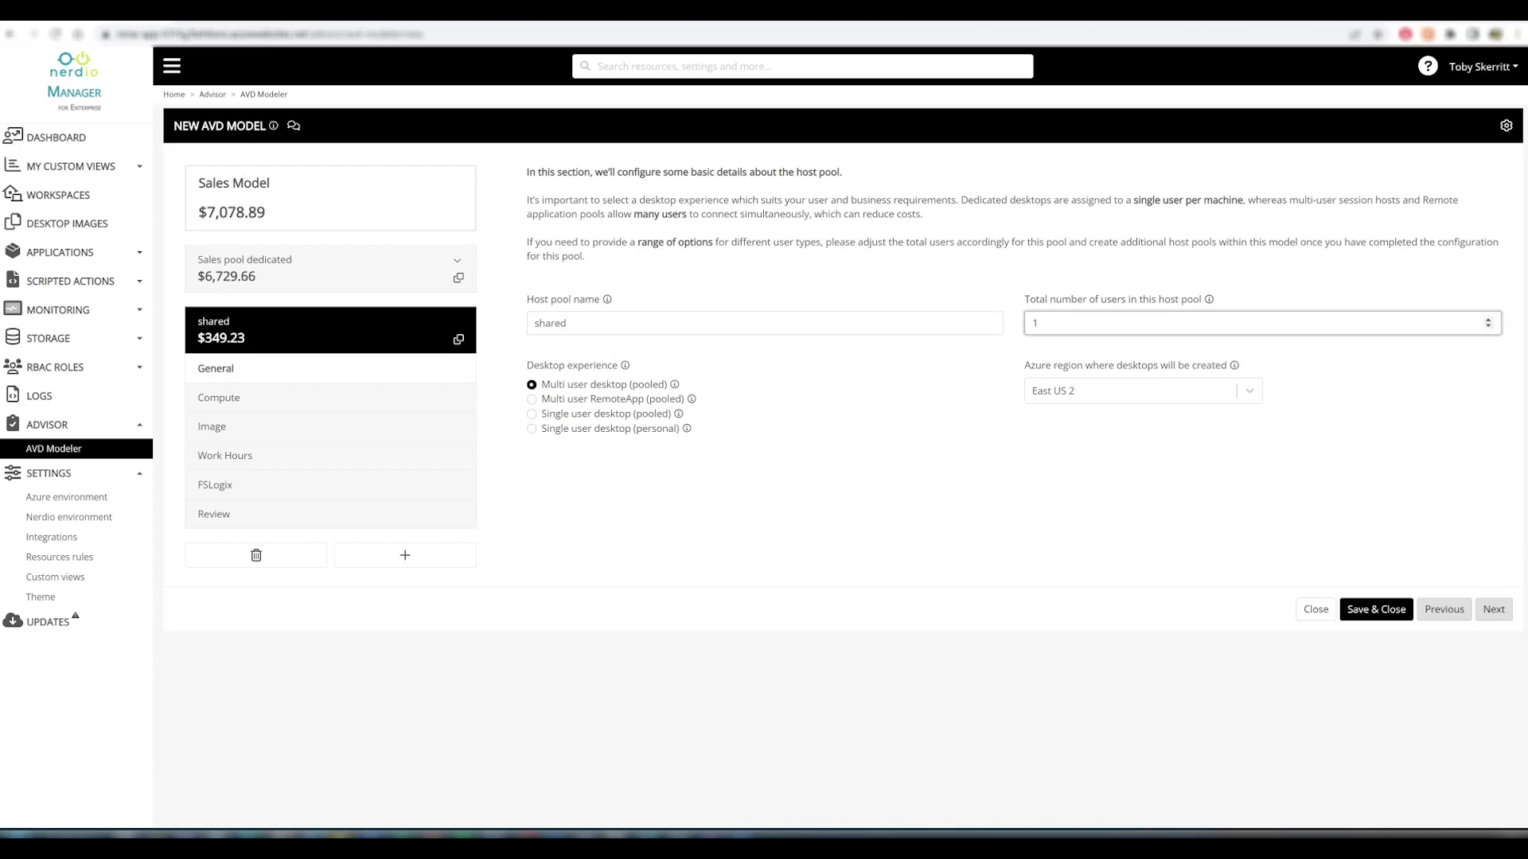
text(200)
Give the shared pool a Light workload and keep the uncustomized Marketplace image.
click(1494, 610)
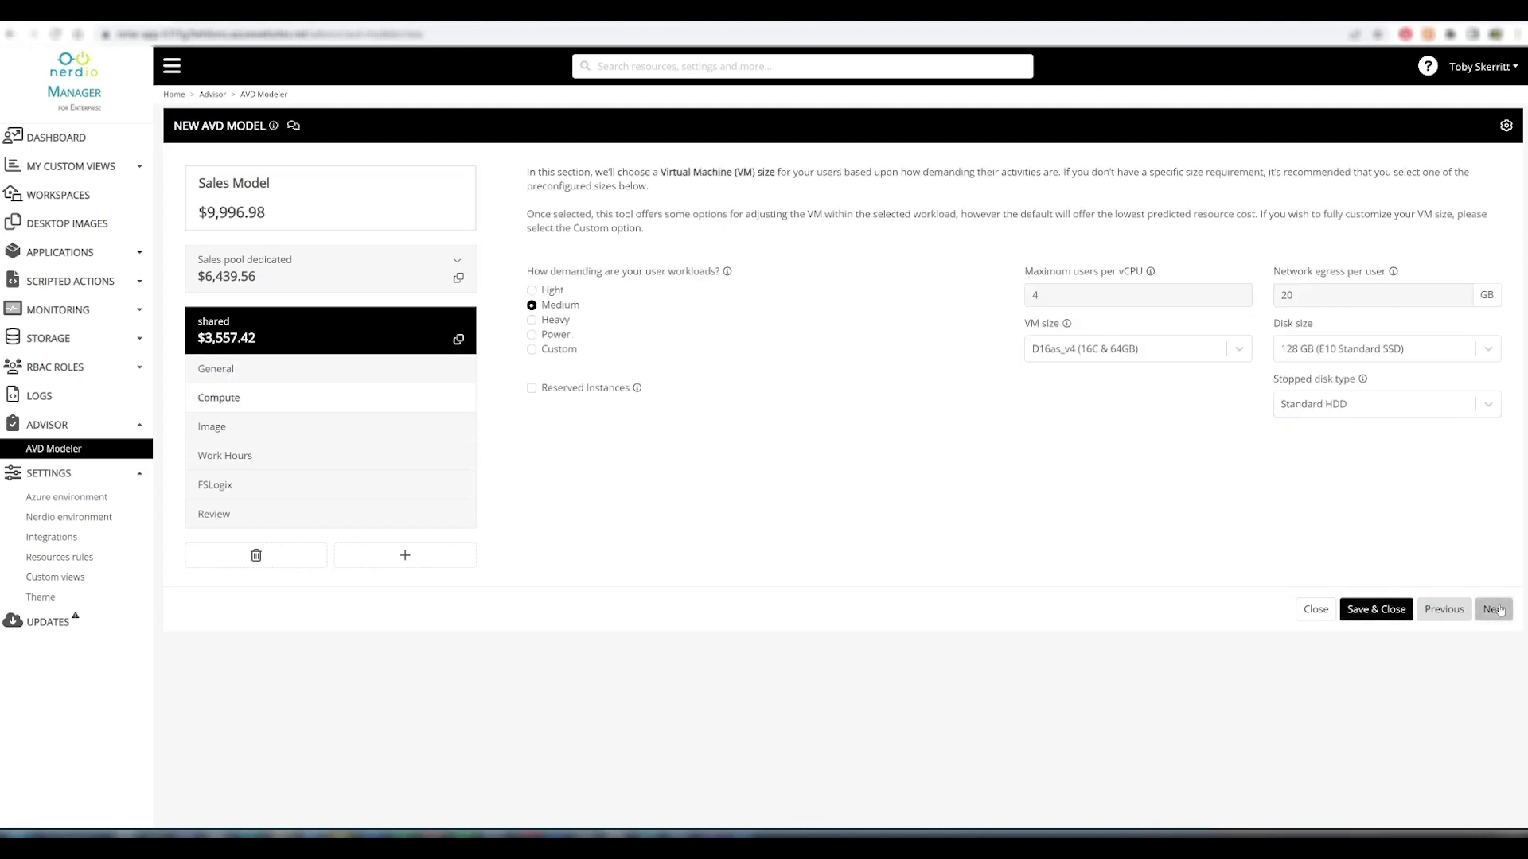
click(532, 291)
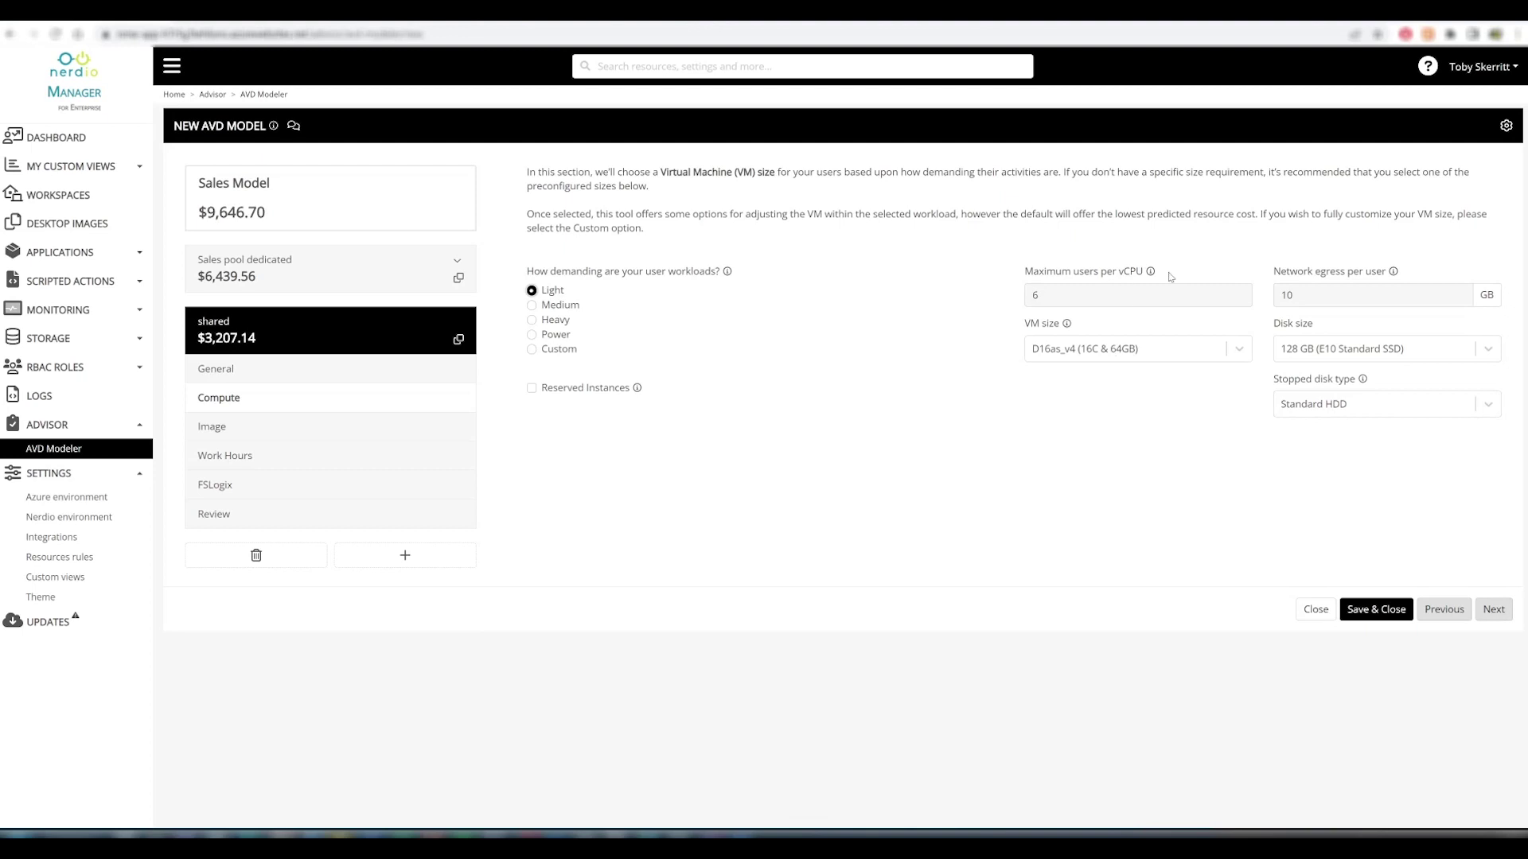
click(1494, 609)
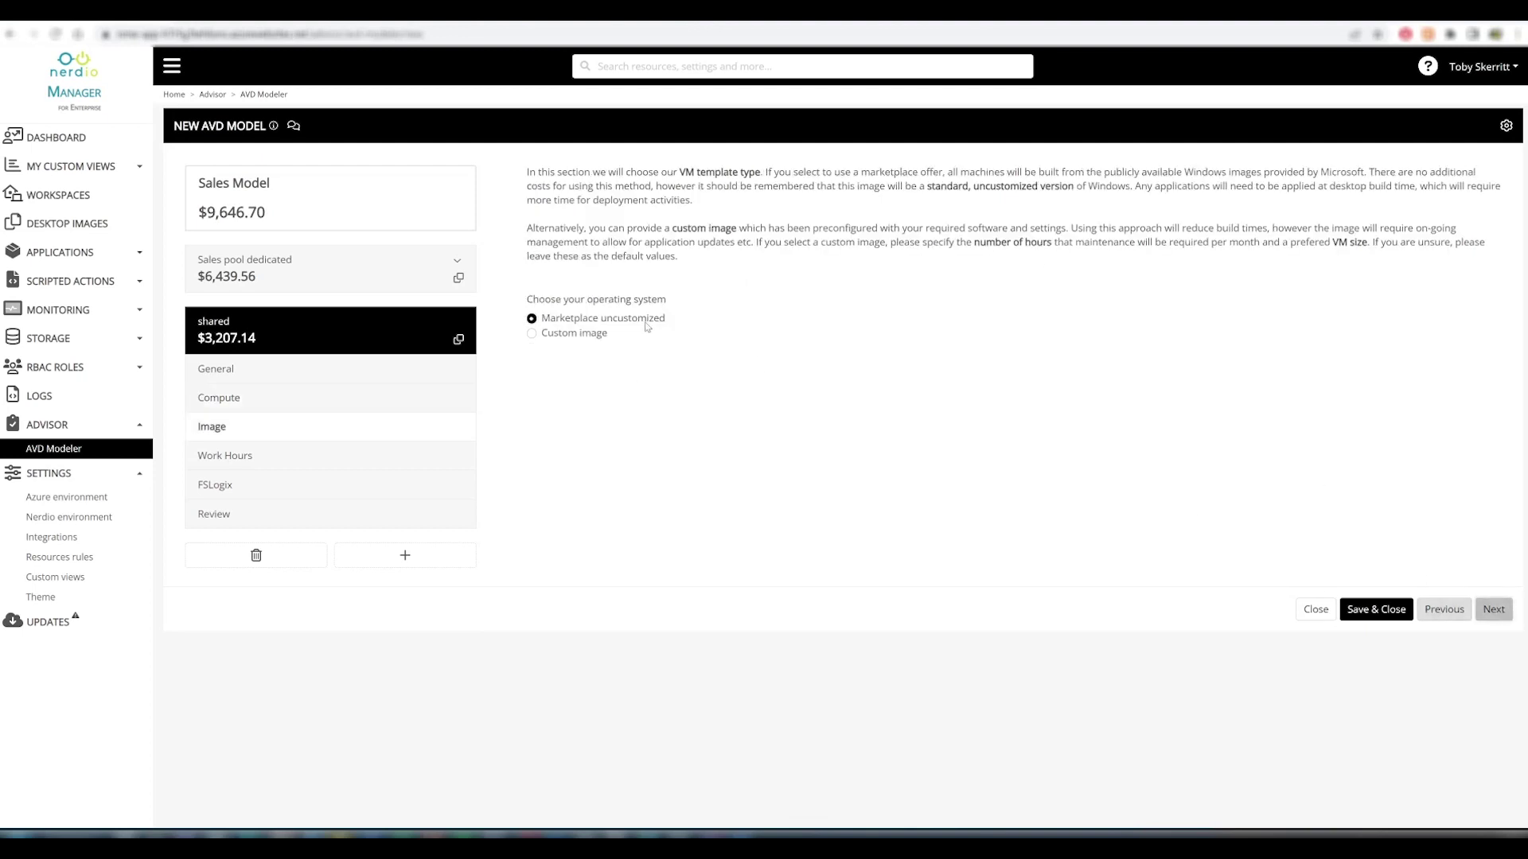
click(1494, 615)
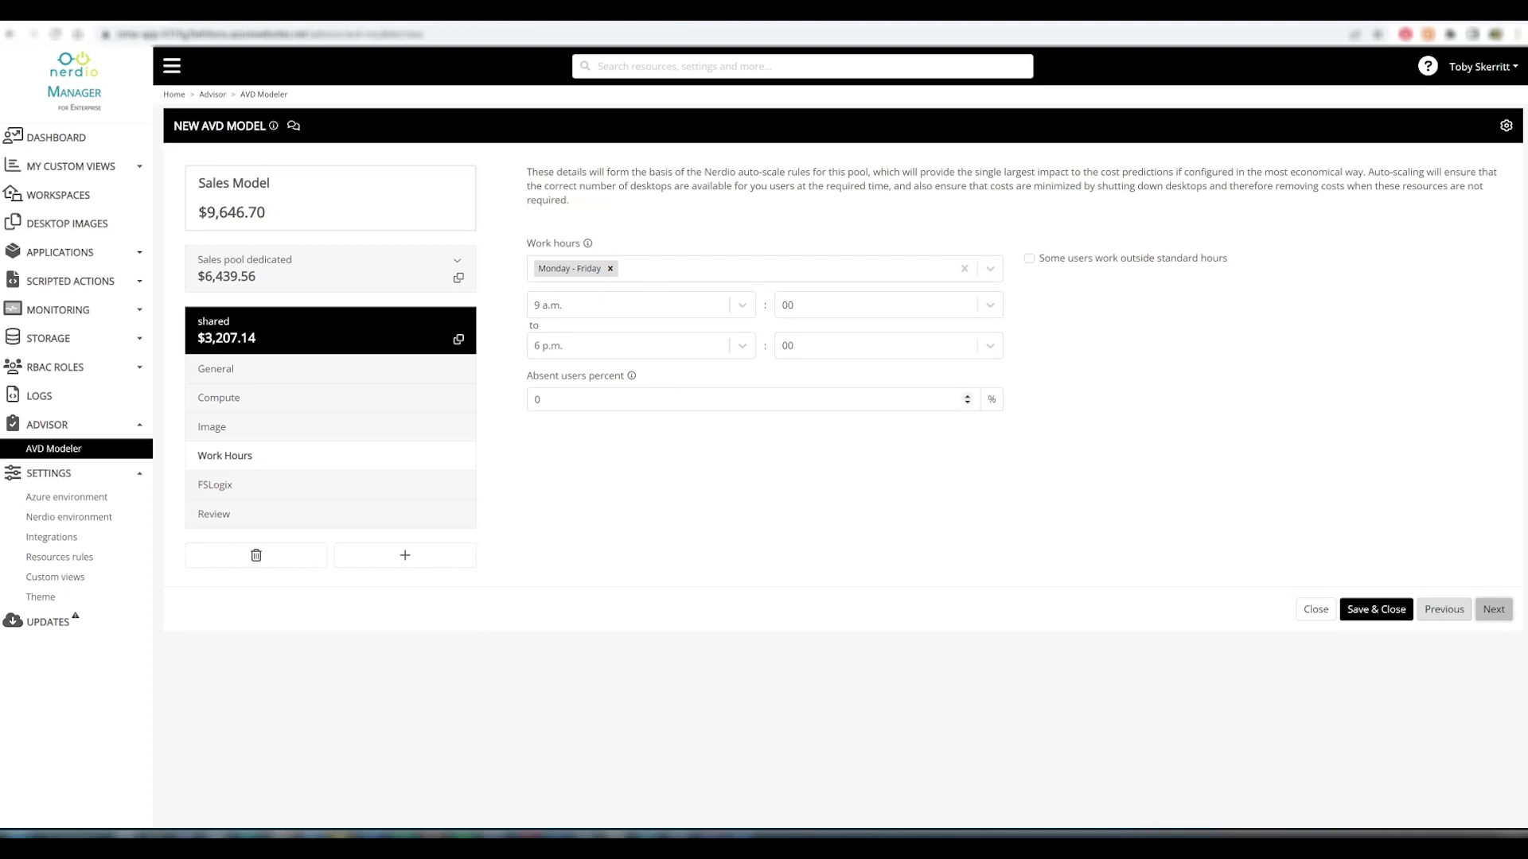
Change the shared pool's absent users from 0 to 5 percent, lowering it to $3,029.00.
double_click(537, 400)
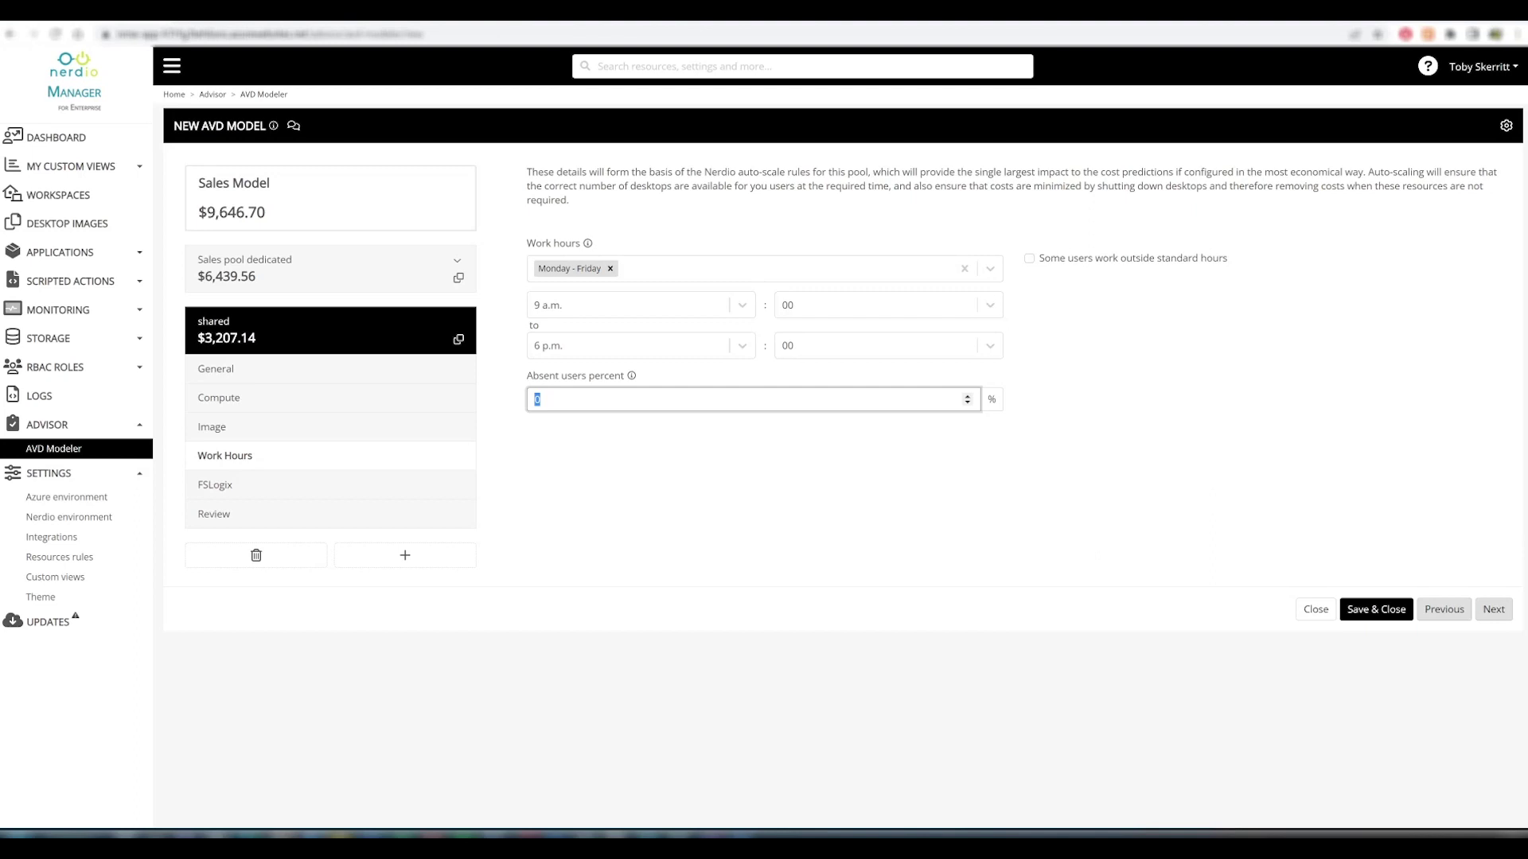
text(5)
double_click(538, 400)
text(0)
double_click(538, 400)
text(5)
click(619, 458)
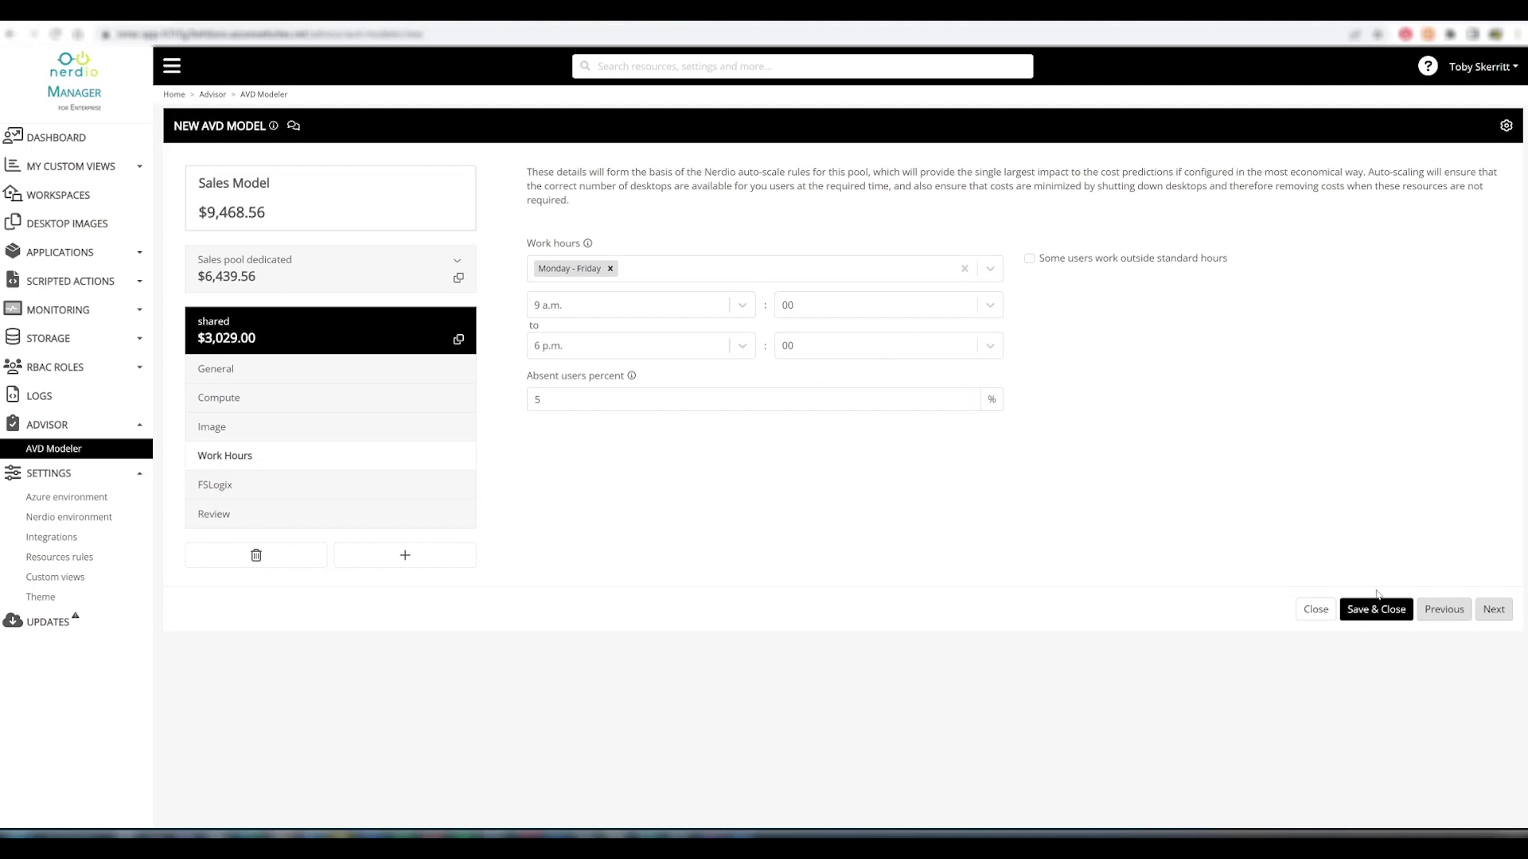
On the FSLogix profile step, keep Azure Files Premium (LRS) as profile storage.
click(1493, 610)
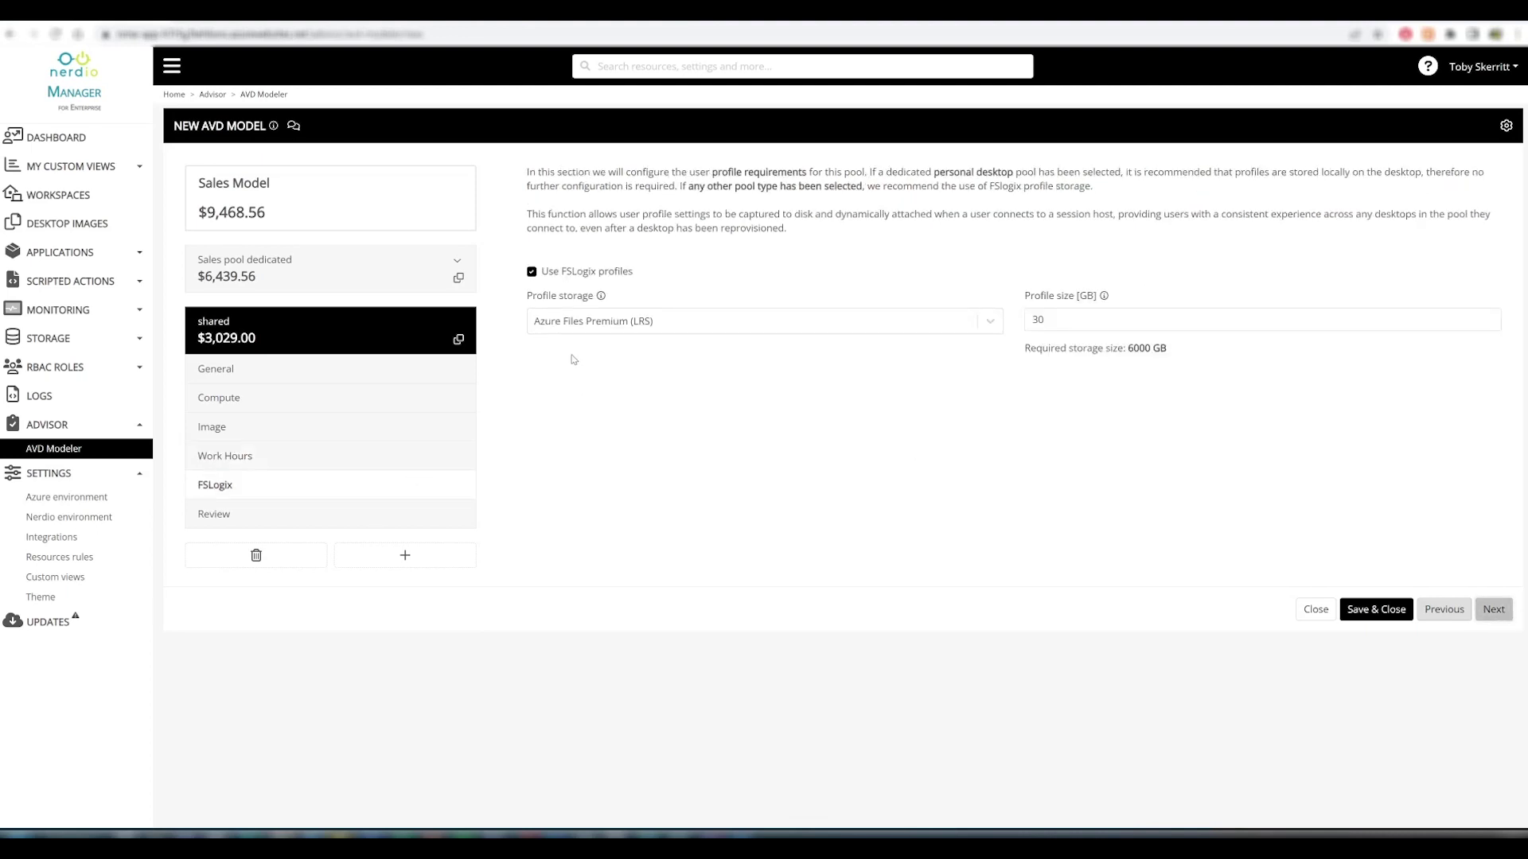
click(723, 323)
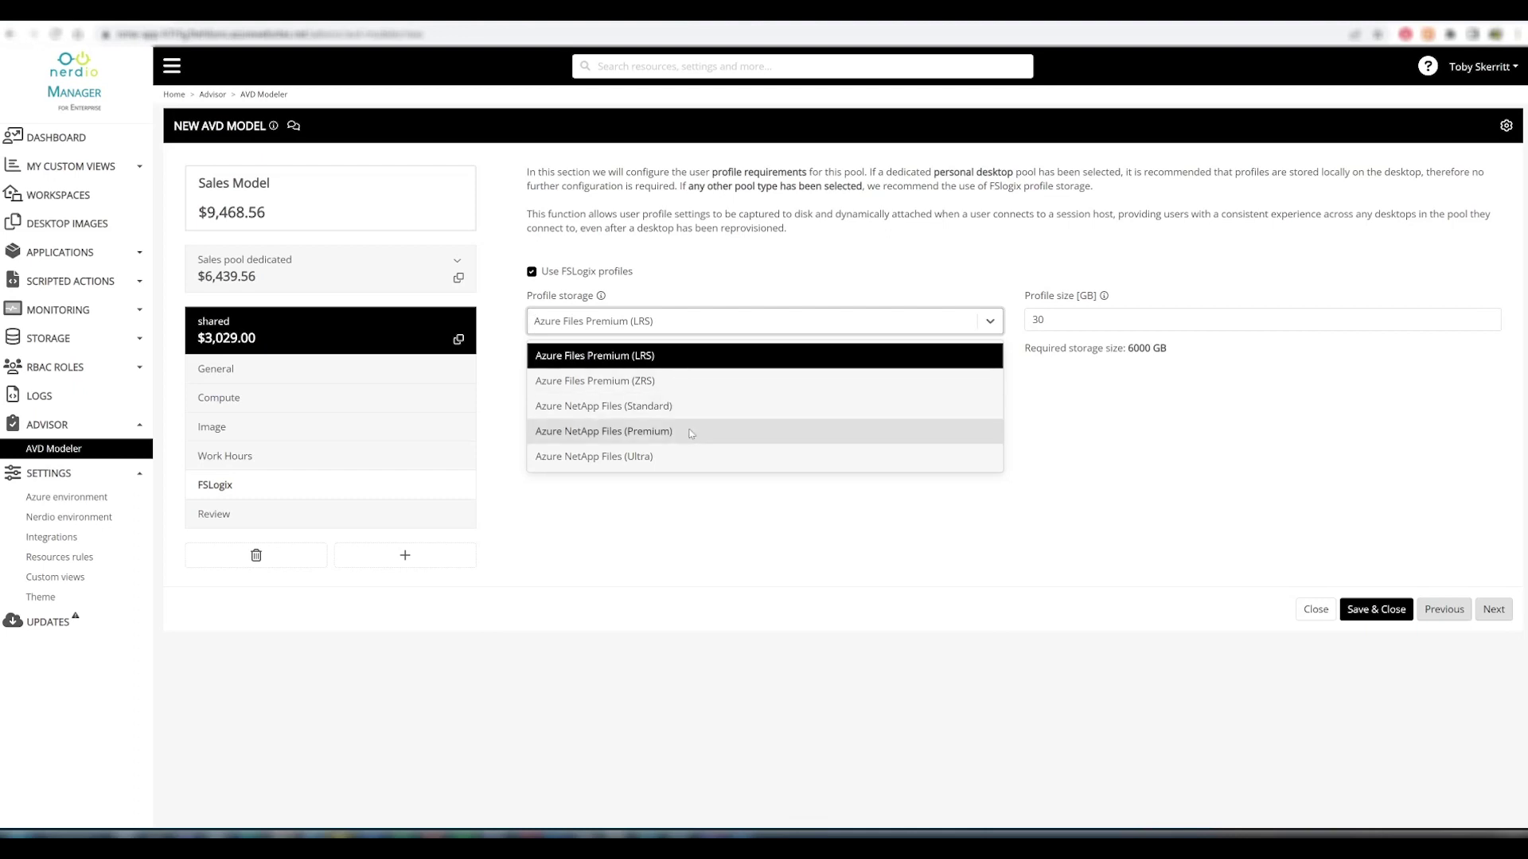
click(694, 356)
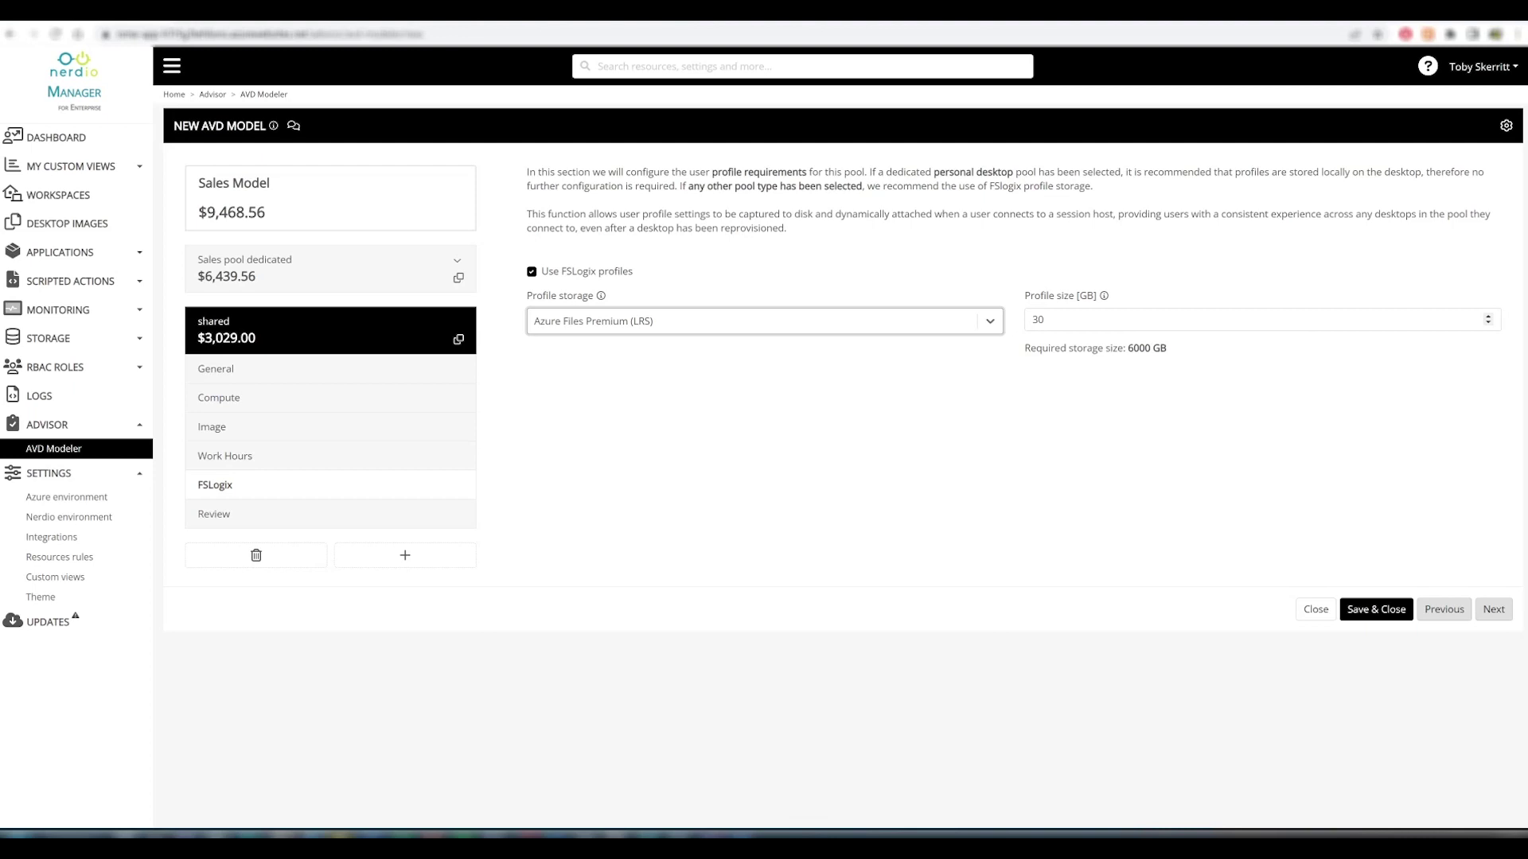
Reduce the FSLogix profile size from 30 GB to 20 GB.
click(1042, 319)
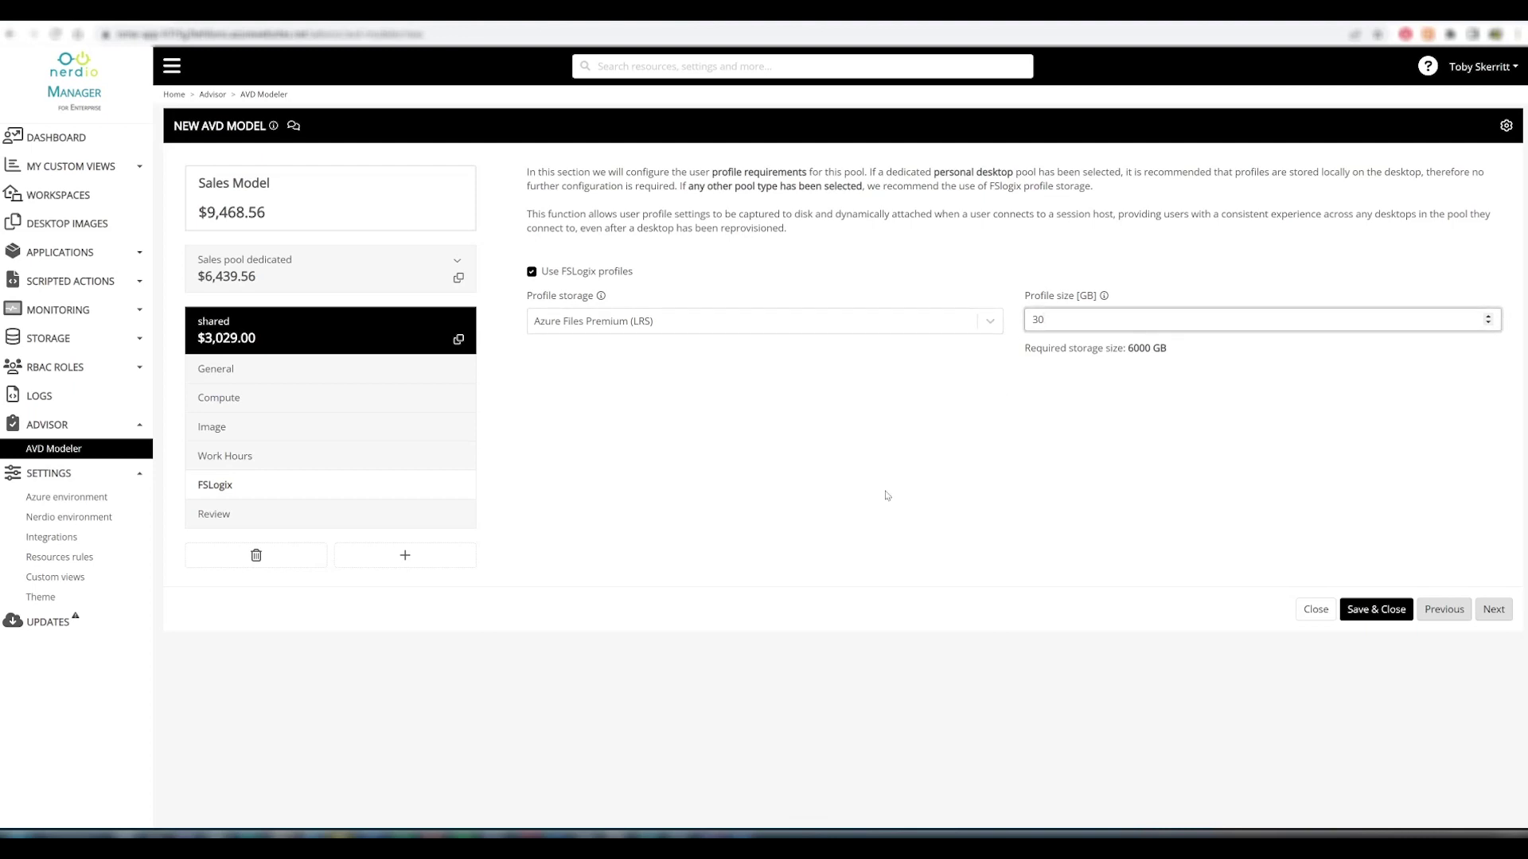
double_click(1043, 319)
text(20)
click(1009, 447)
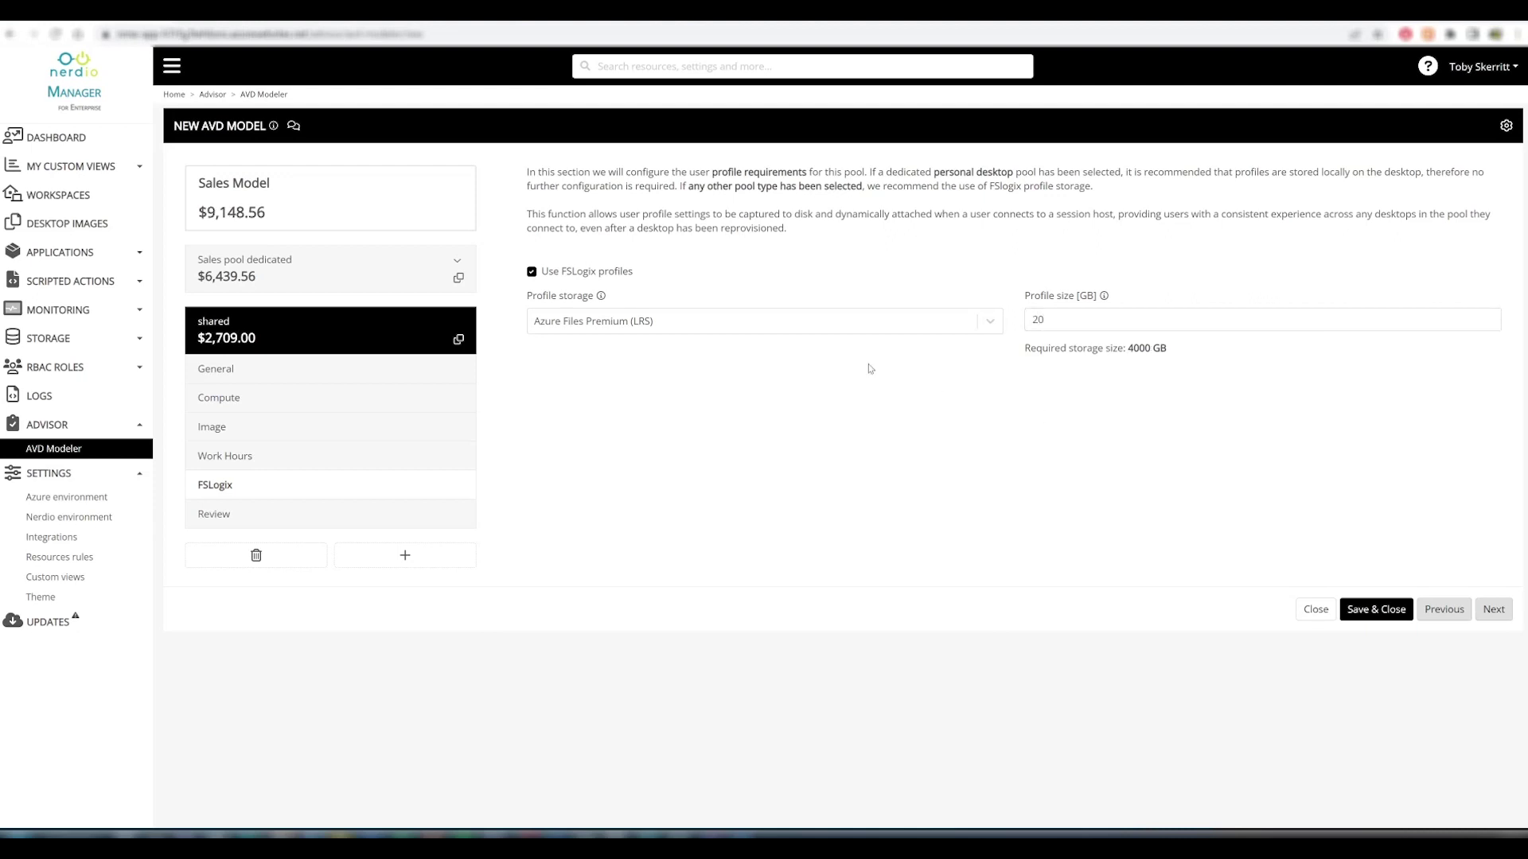
double_click(1037, 319)
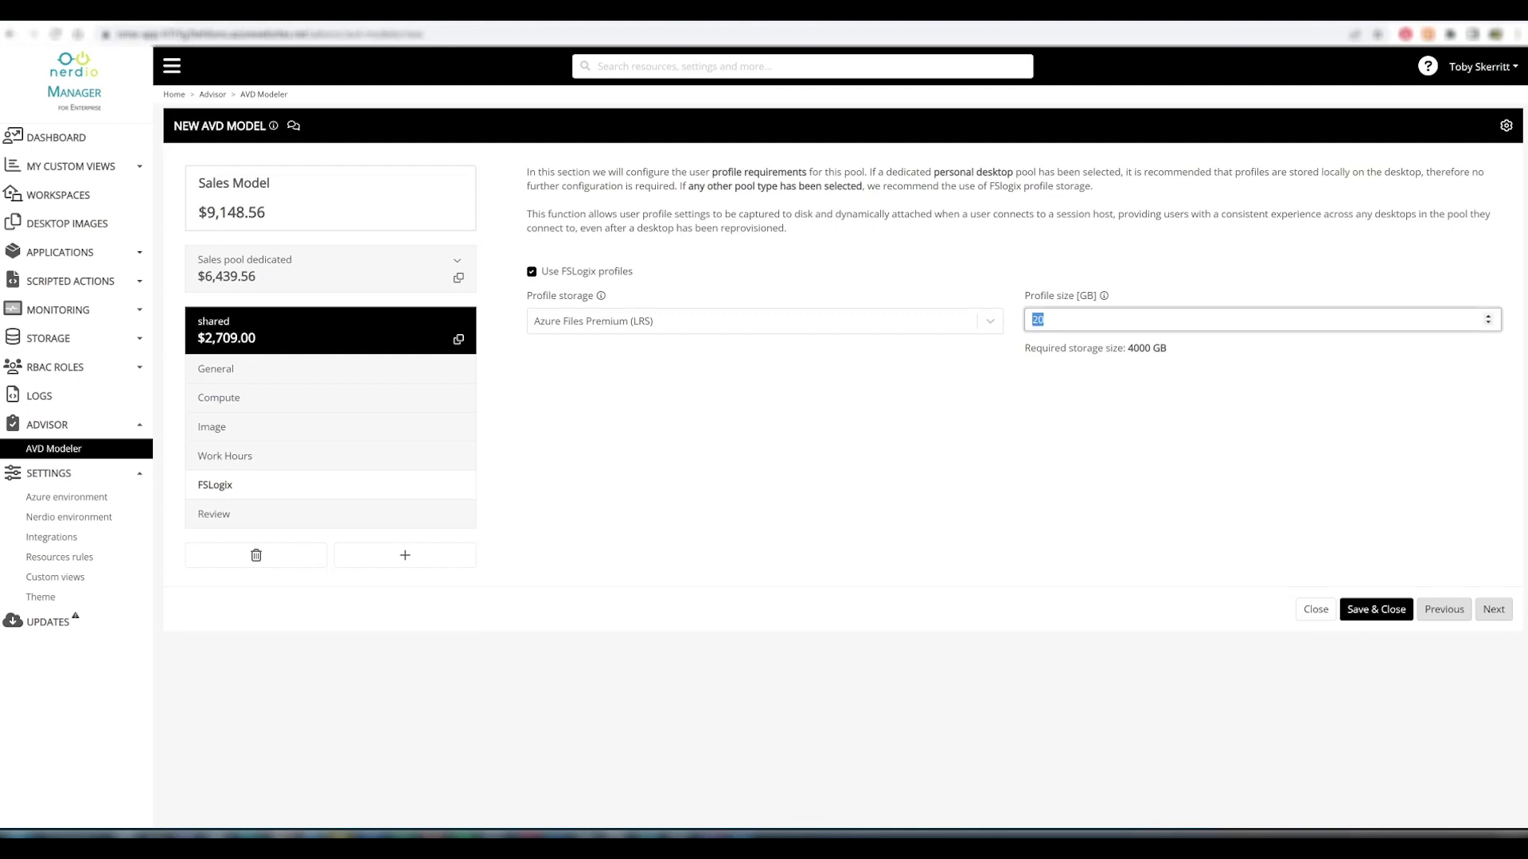
text(30)
double_click(1037, 319)
text(20)
click(1037, 405)
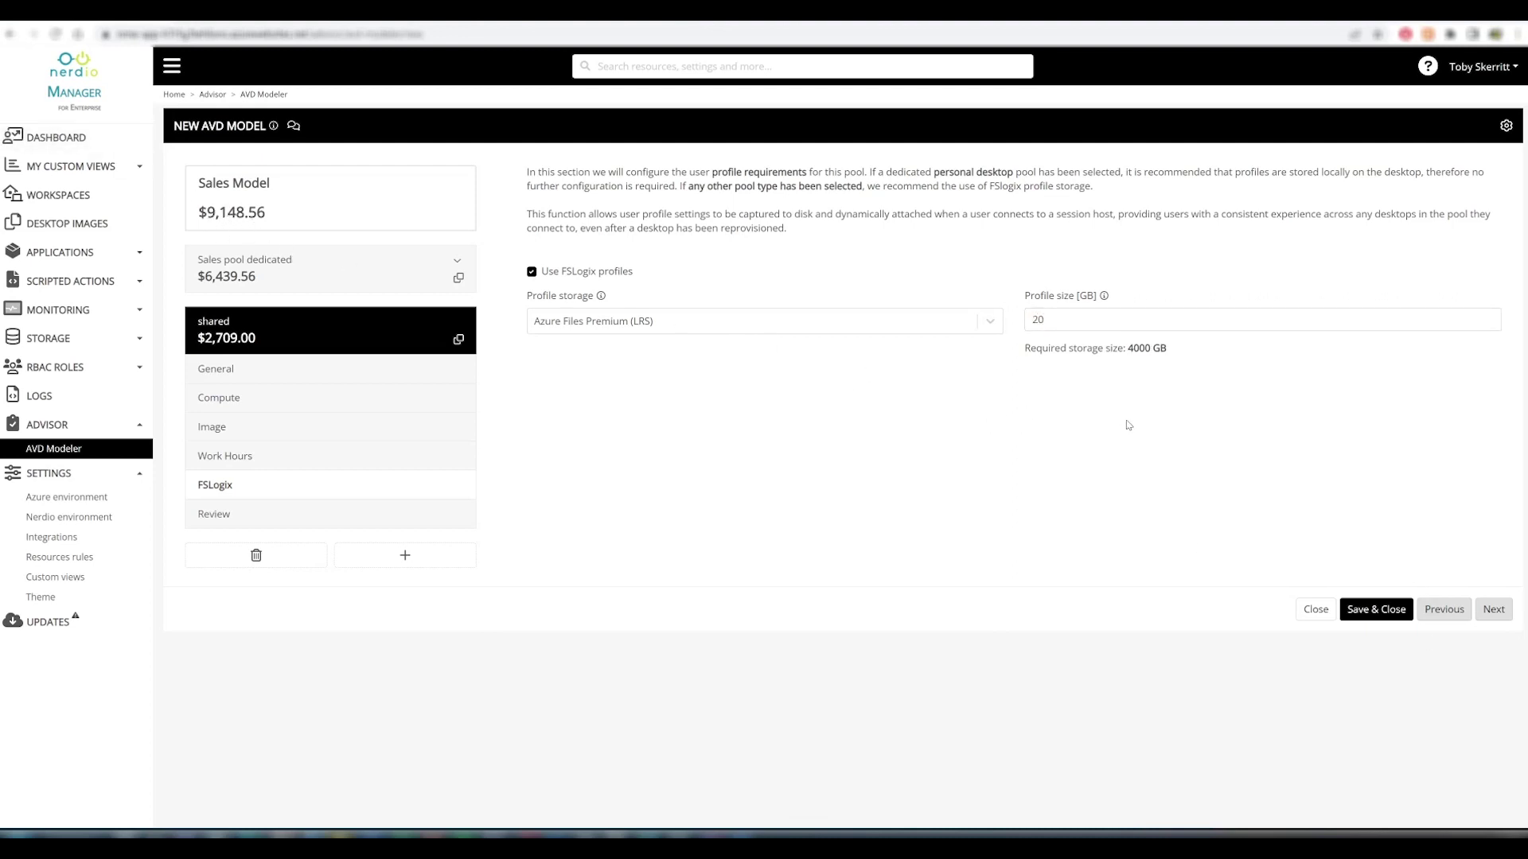
Lower the profile size to 15 GB and review the shared pool's $2,549.00 cost.
double_click(1037, 319)
text(15)
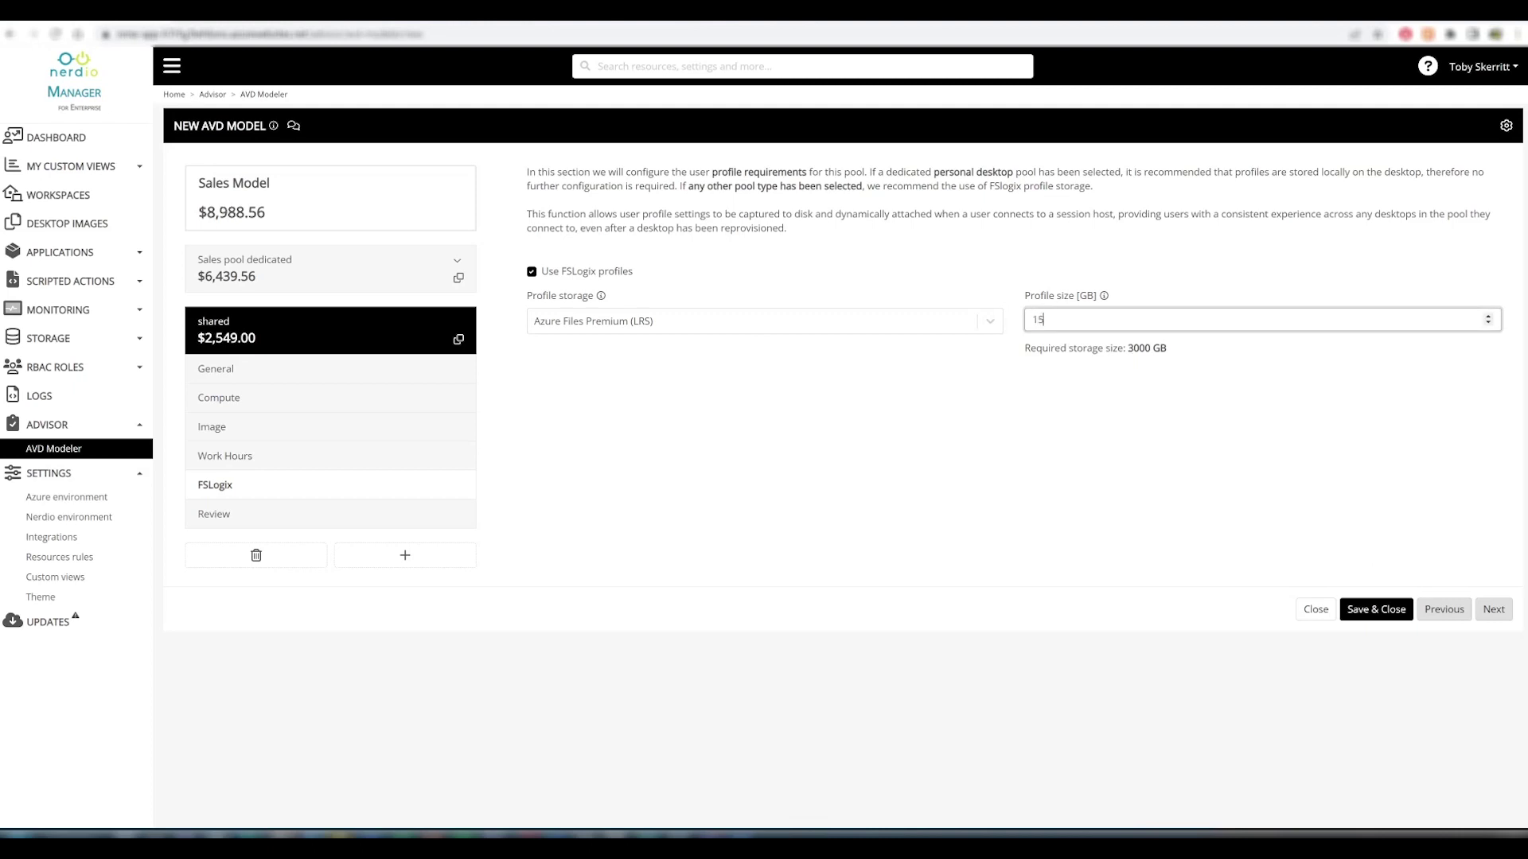
click(1114, 428)
click(1493, 610)
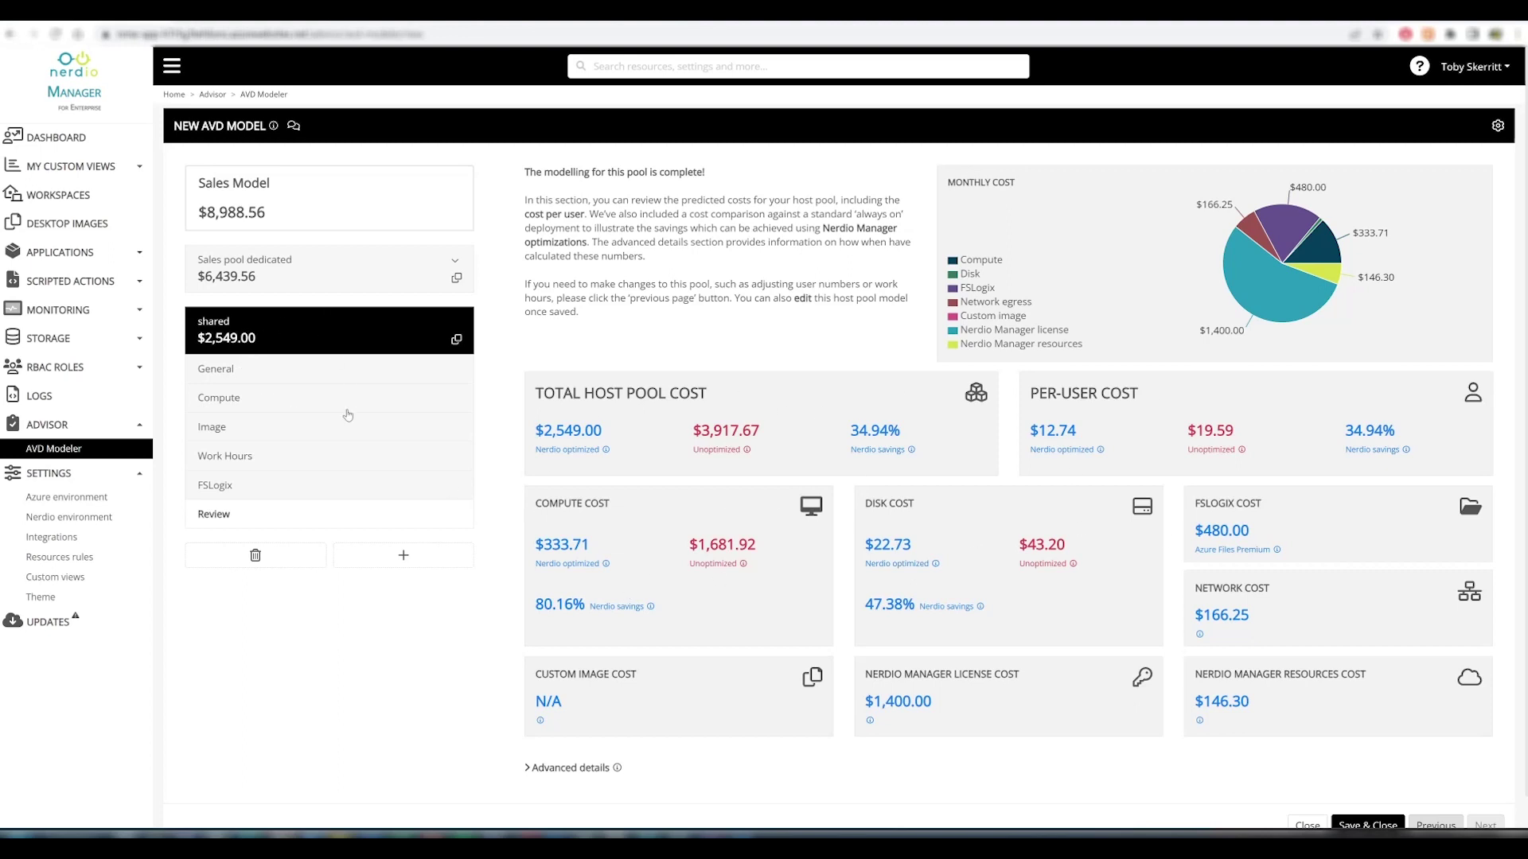
Open the Sales Model summary: $8,988.56 optimized, 55.94% savings, 300 users, 103 max hosts.
click(341, 203)
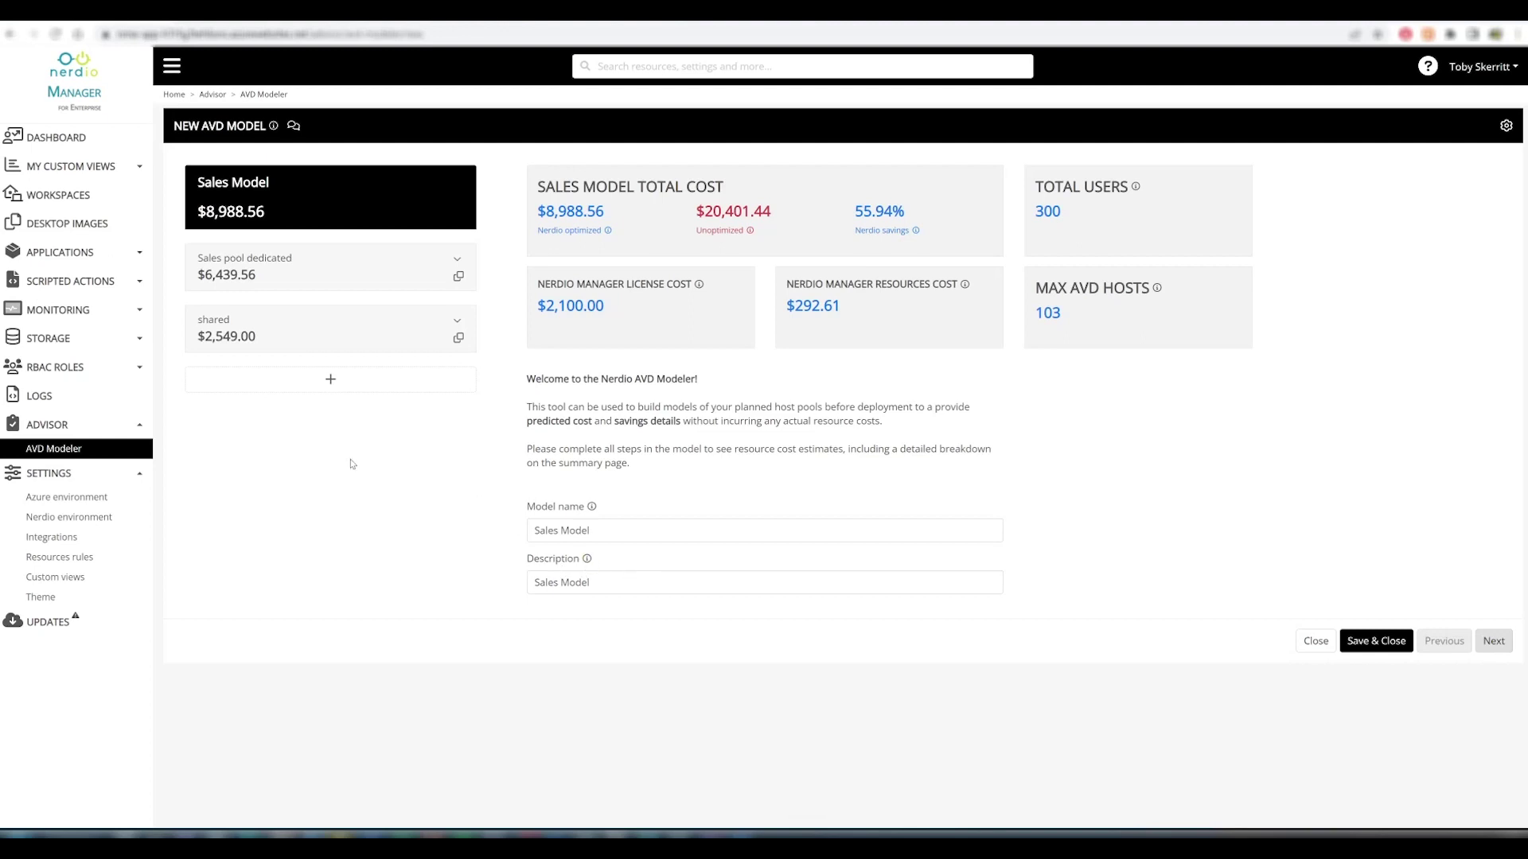
Save & Close the Sales Model, then view and dismiss its Delete/Clone/Export actions.
click(1380, 643)
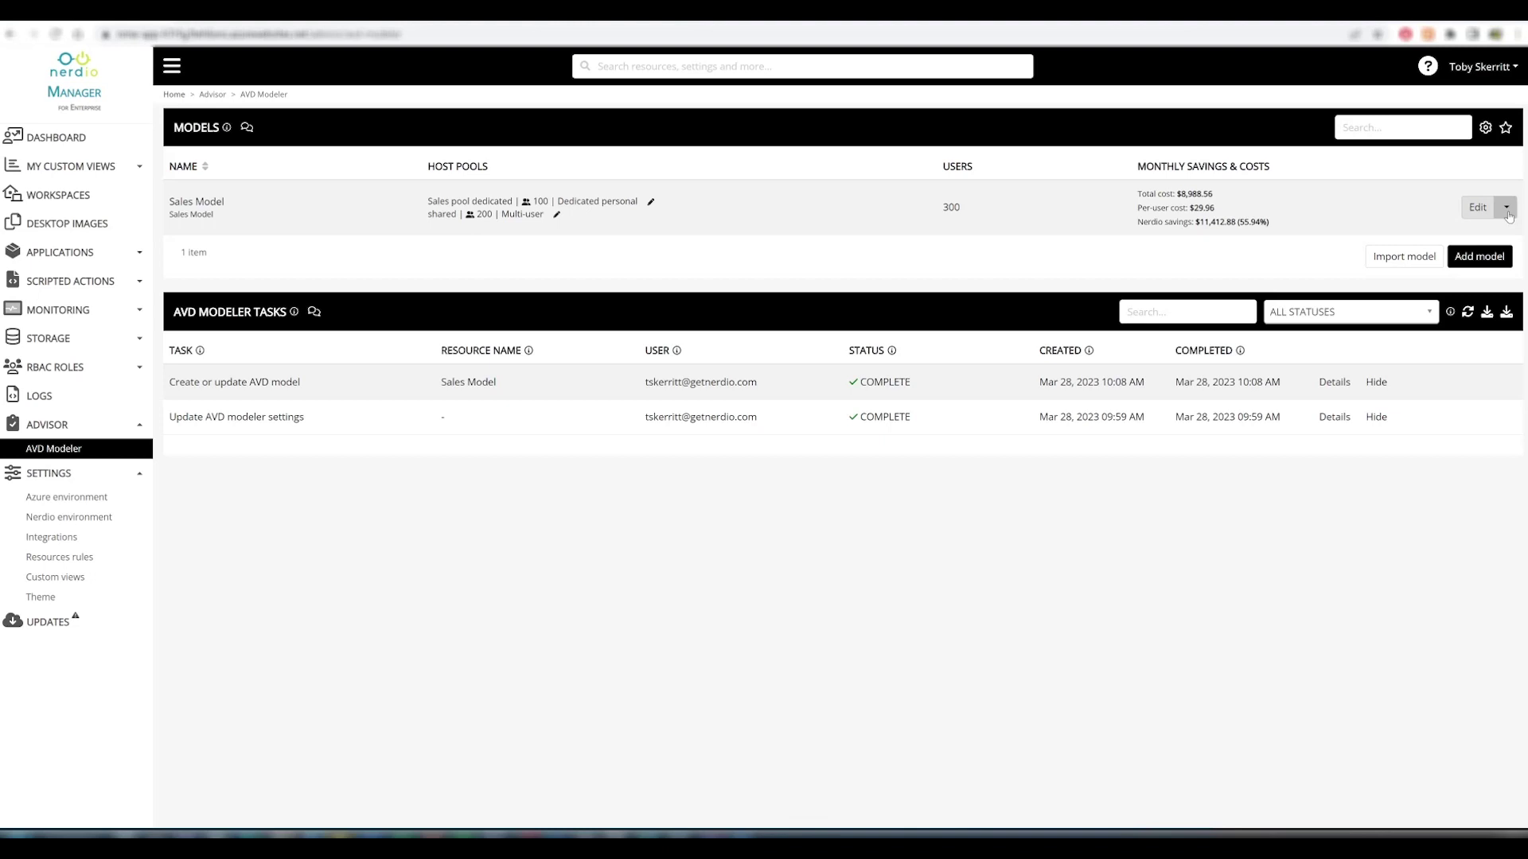
click(1508, 209)
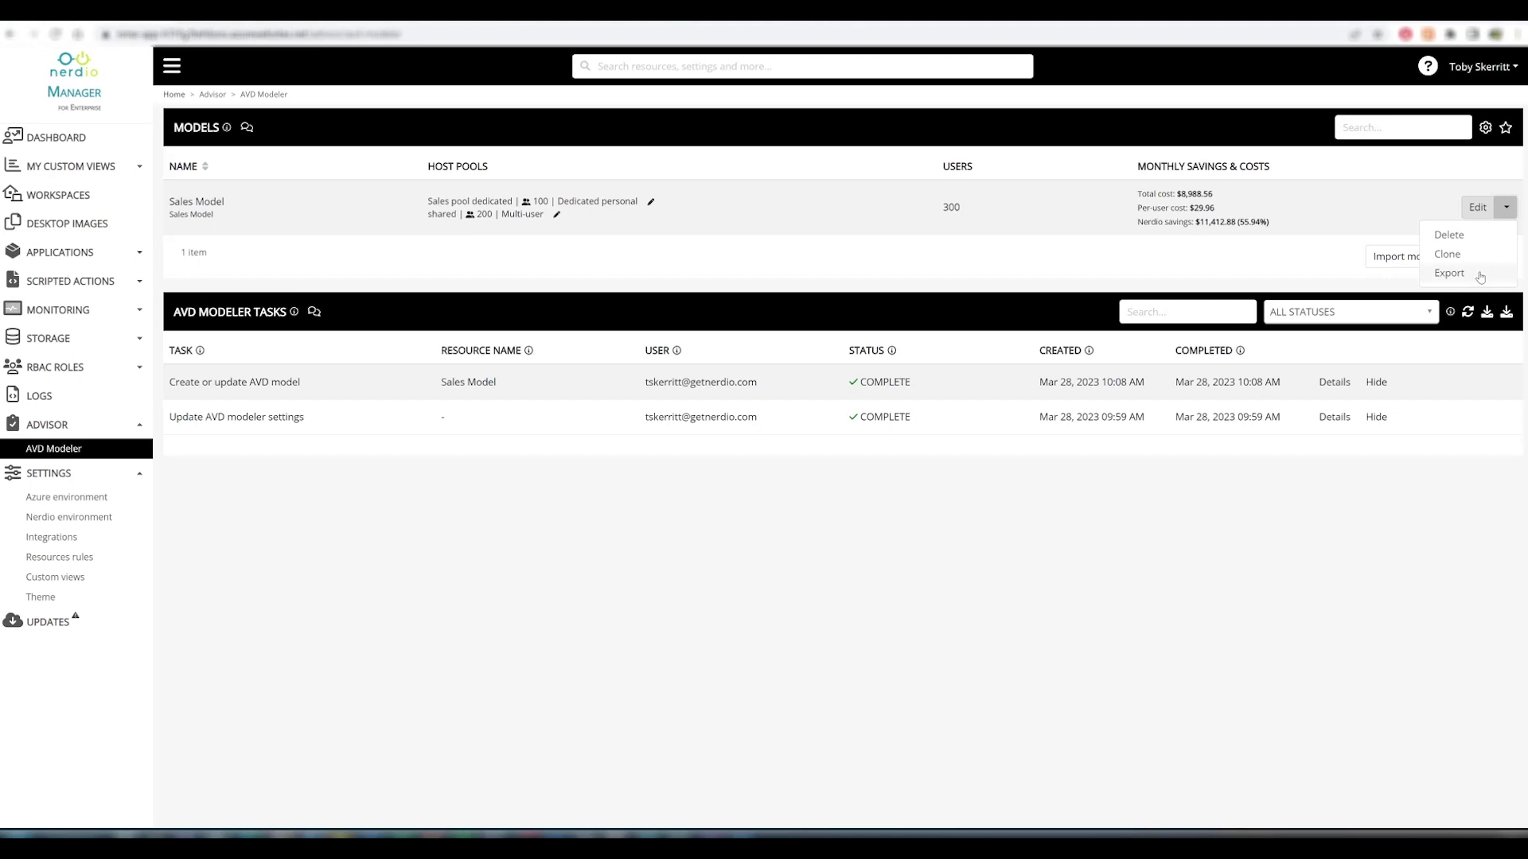
click(1232, 249)
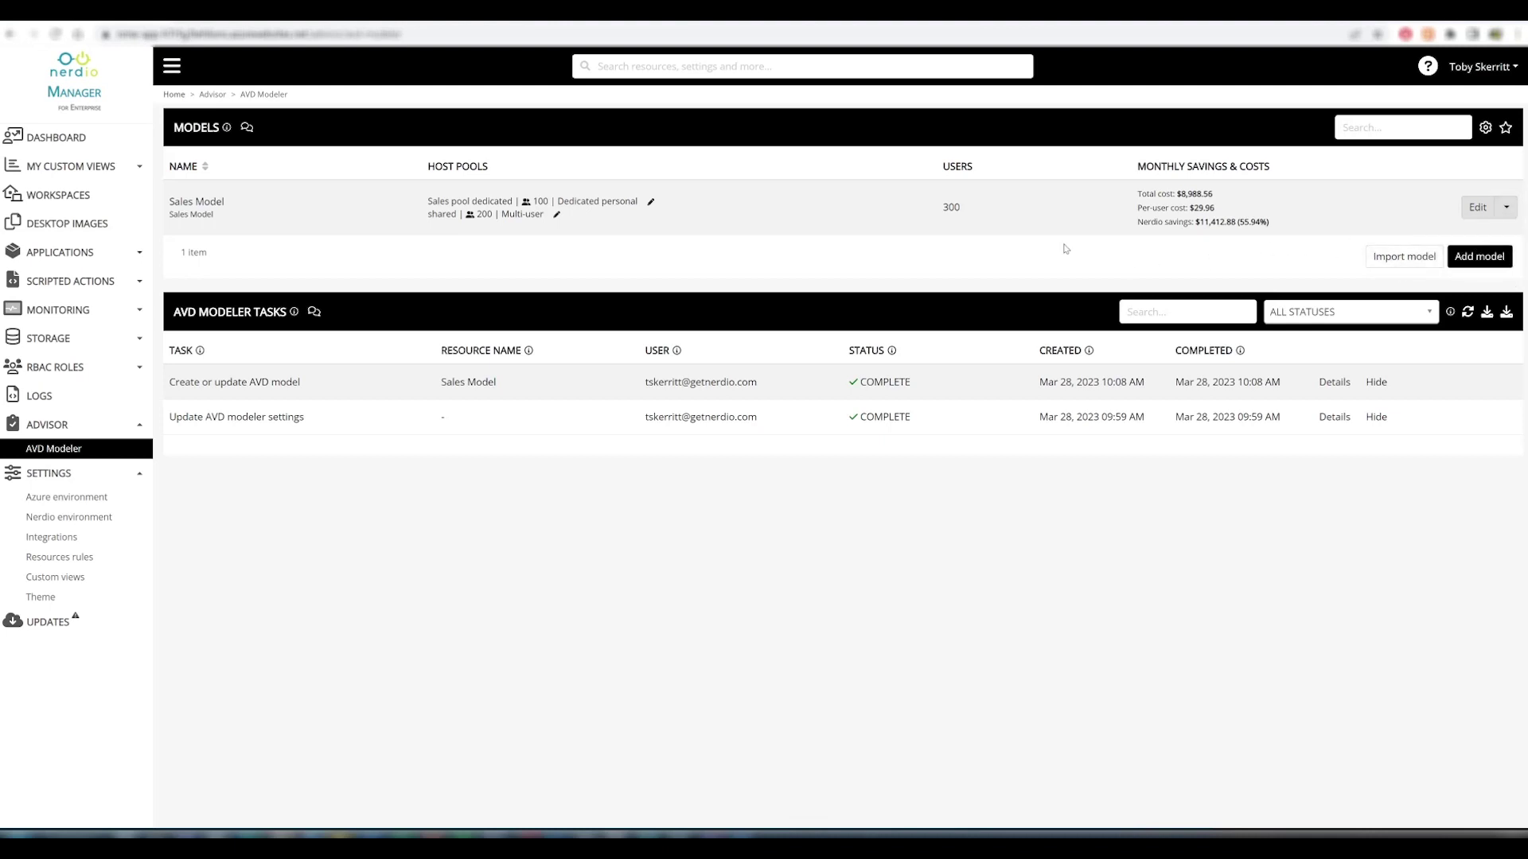